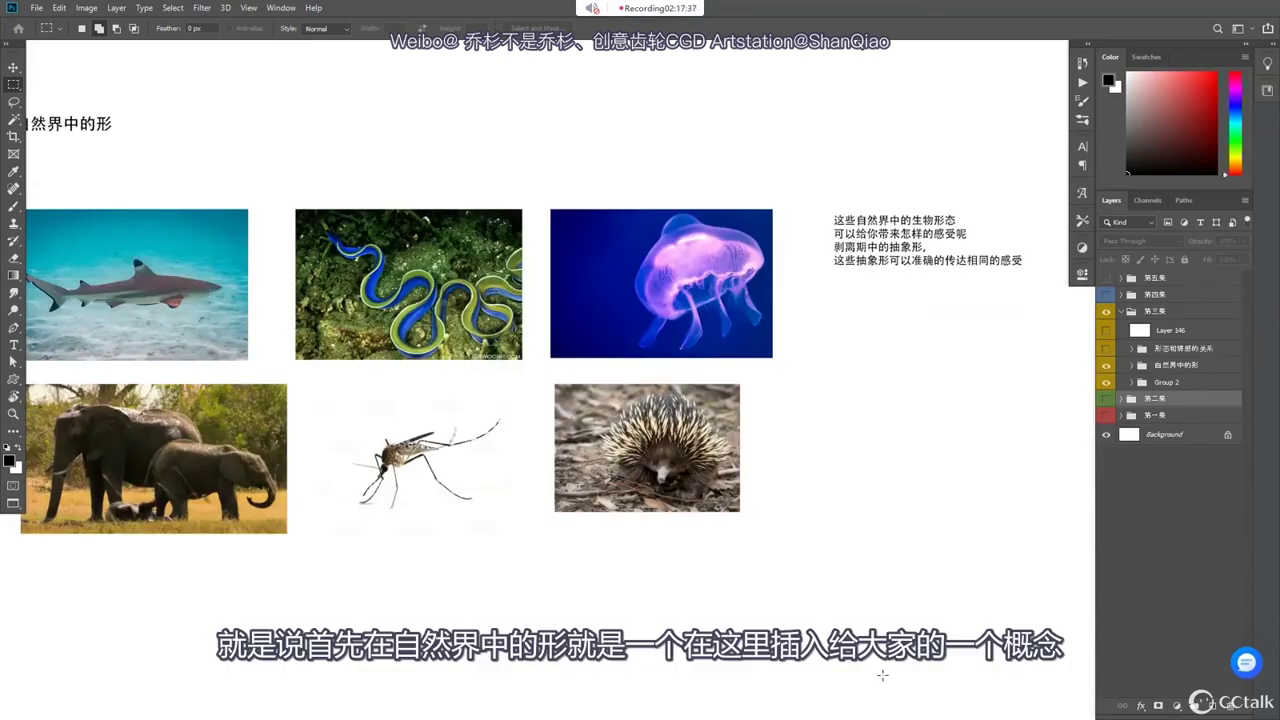
- Examine the six animal reference photos and the note beside them on the 自然界中的形 board
drag(470, 437, 538, 540)
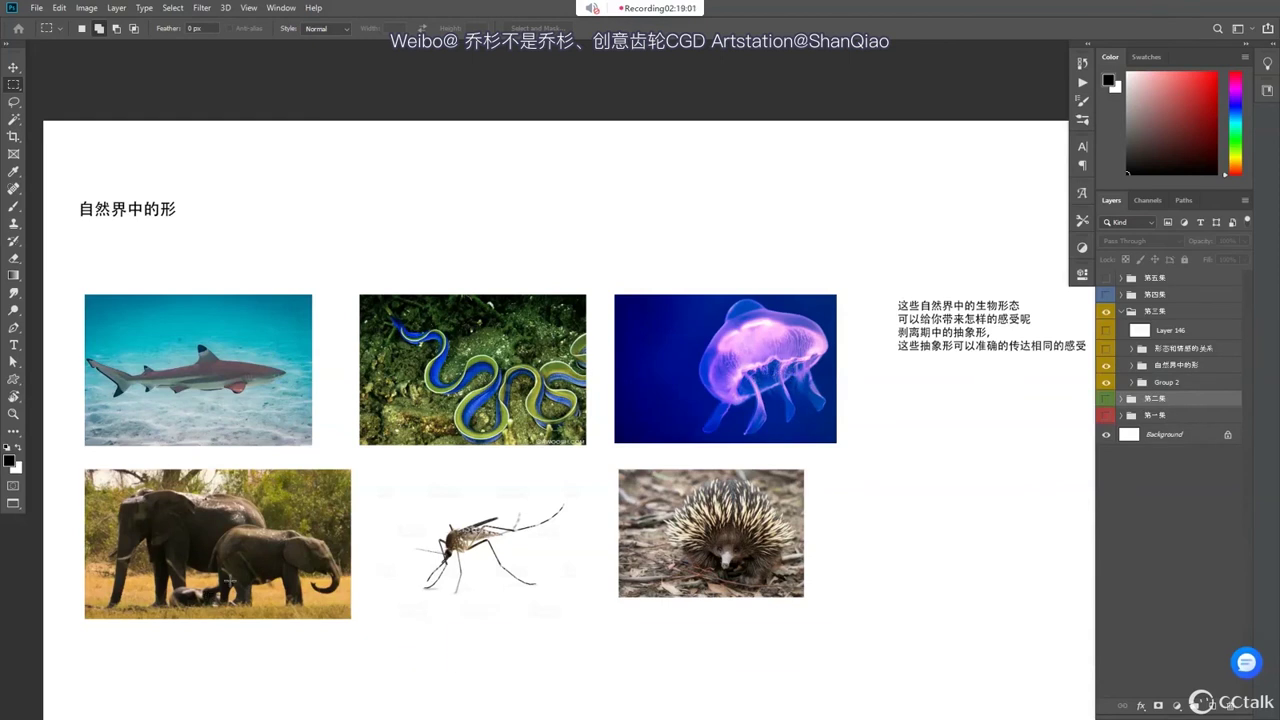
scroll(231, 572, up, 3)
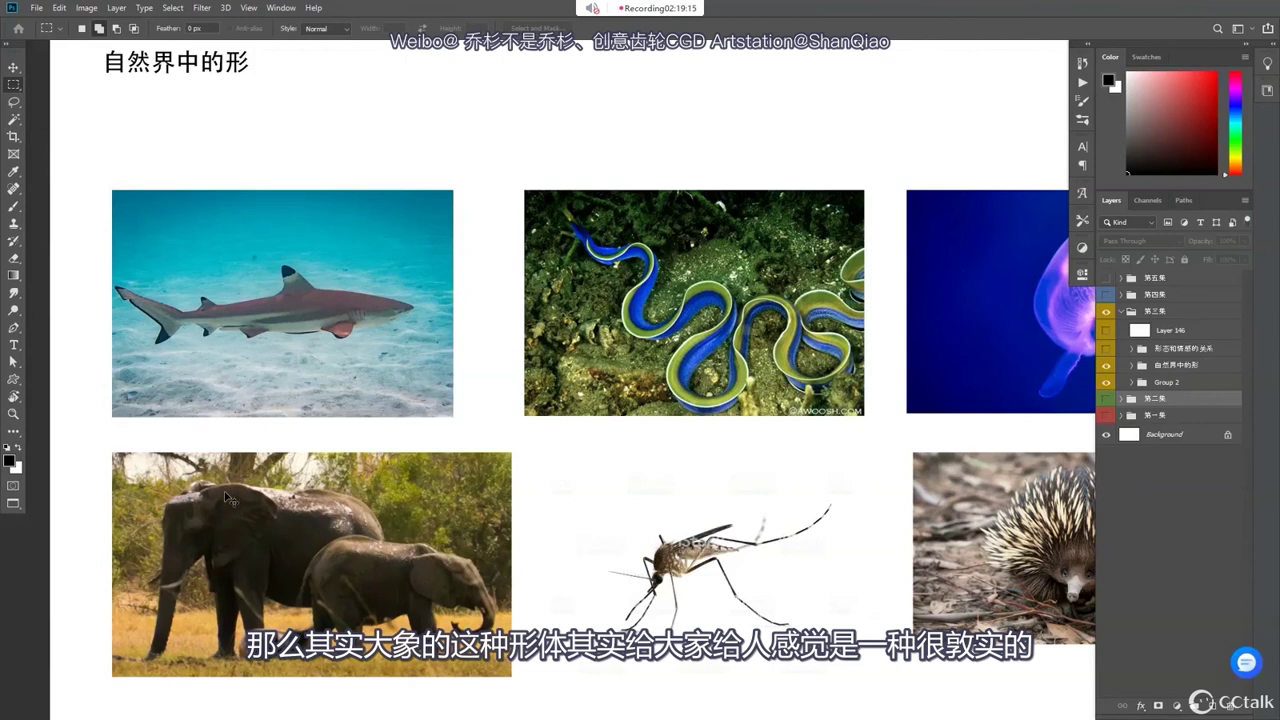
scroll(228, 497, down, 4)
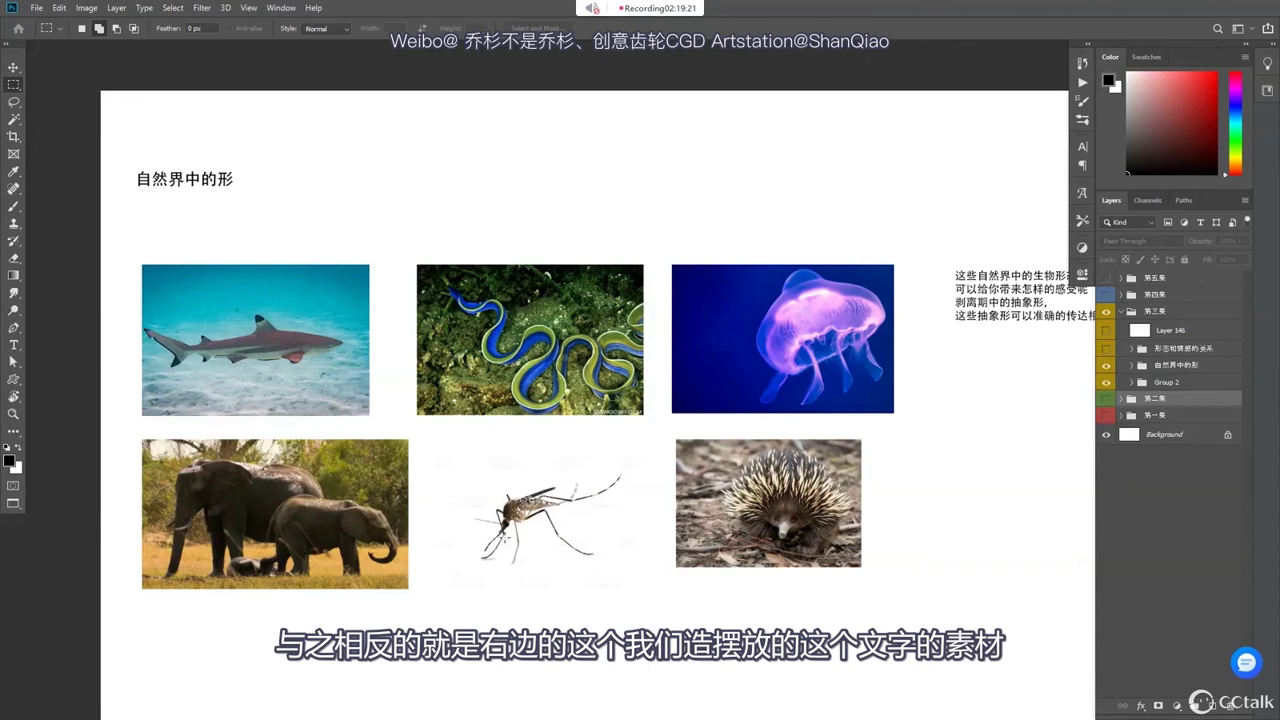
scroll(512, 562, up, 2)
scroll(517, 565, up, 2)
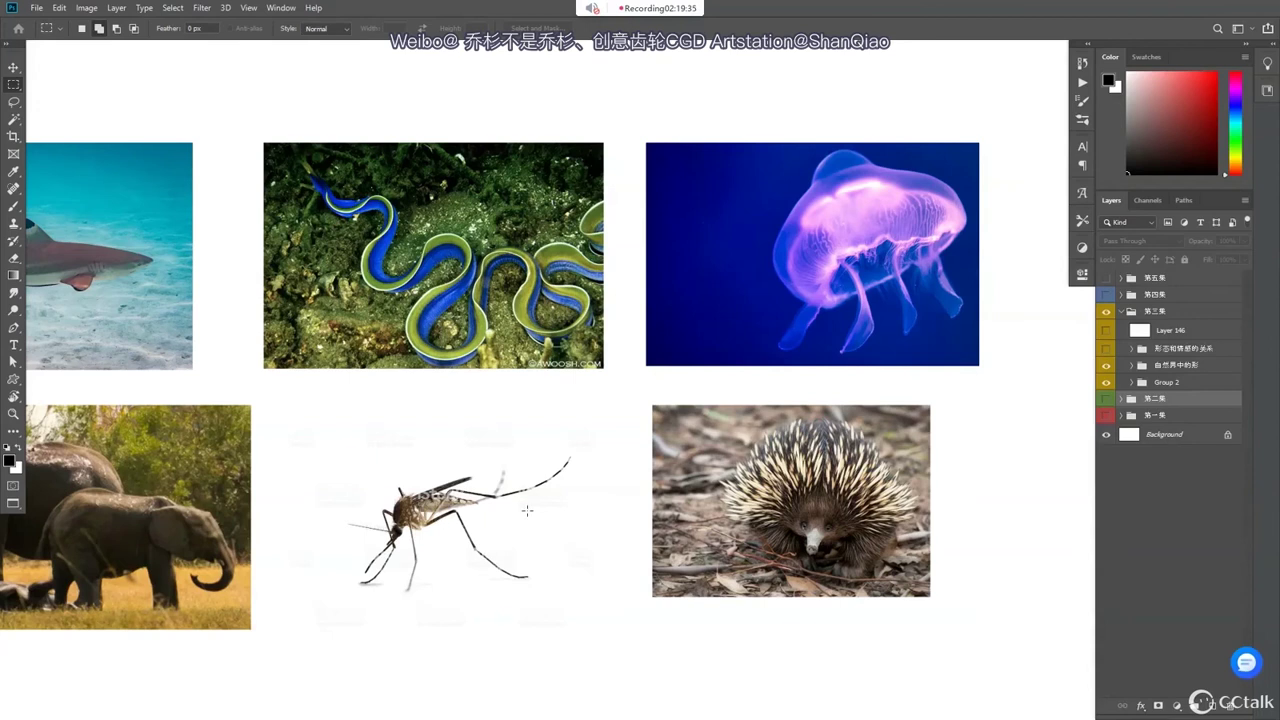
drag(527, 510, 300, 492)
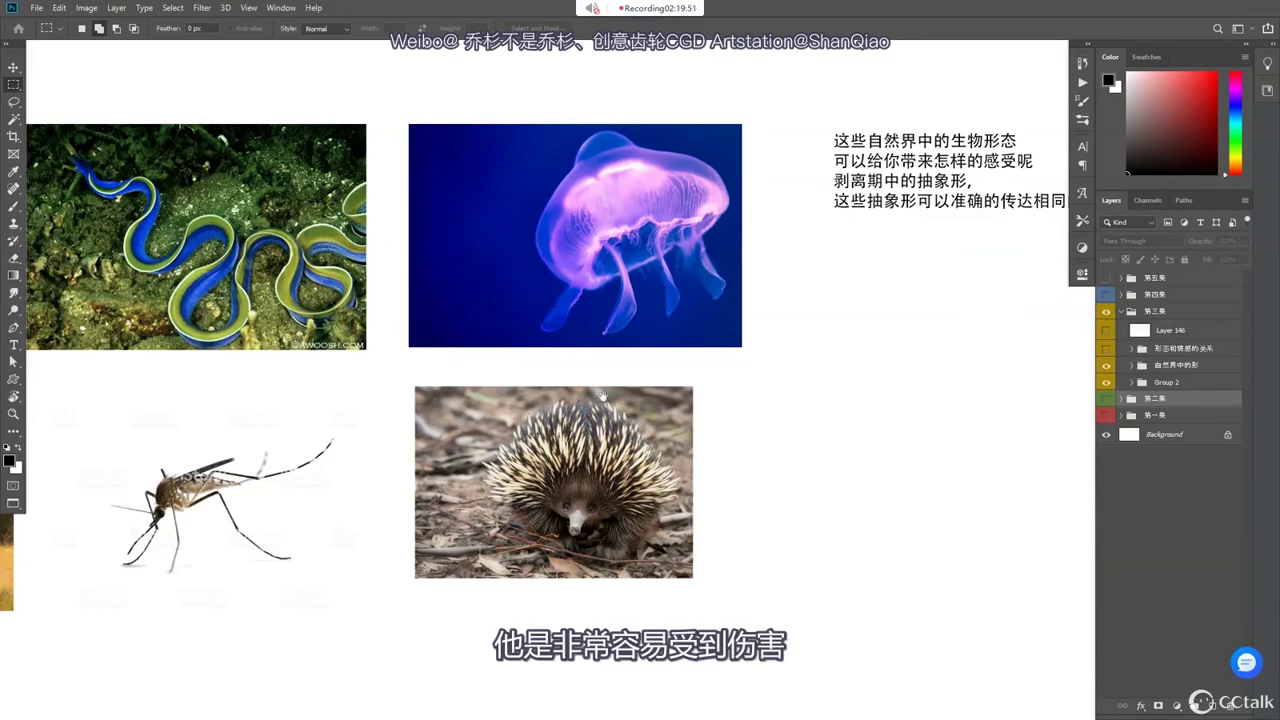
drag(603, 384, 520, 424)
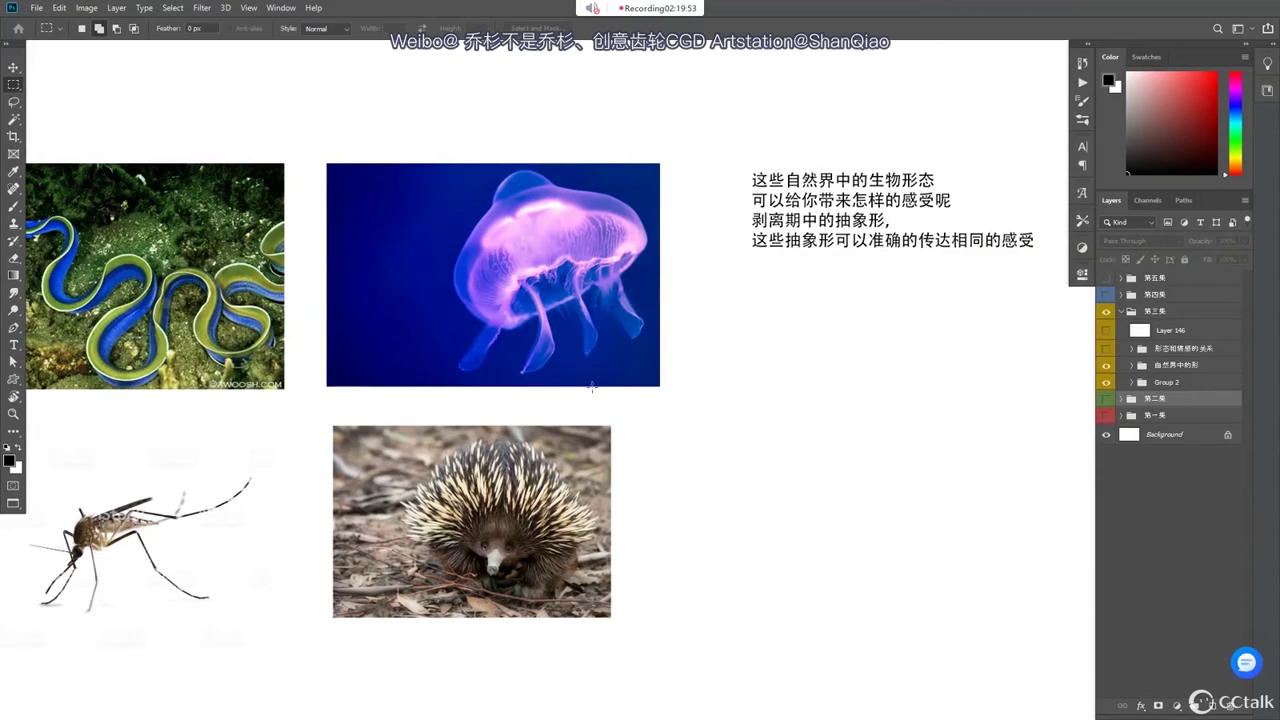
drag(340, 463, 562, 481)
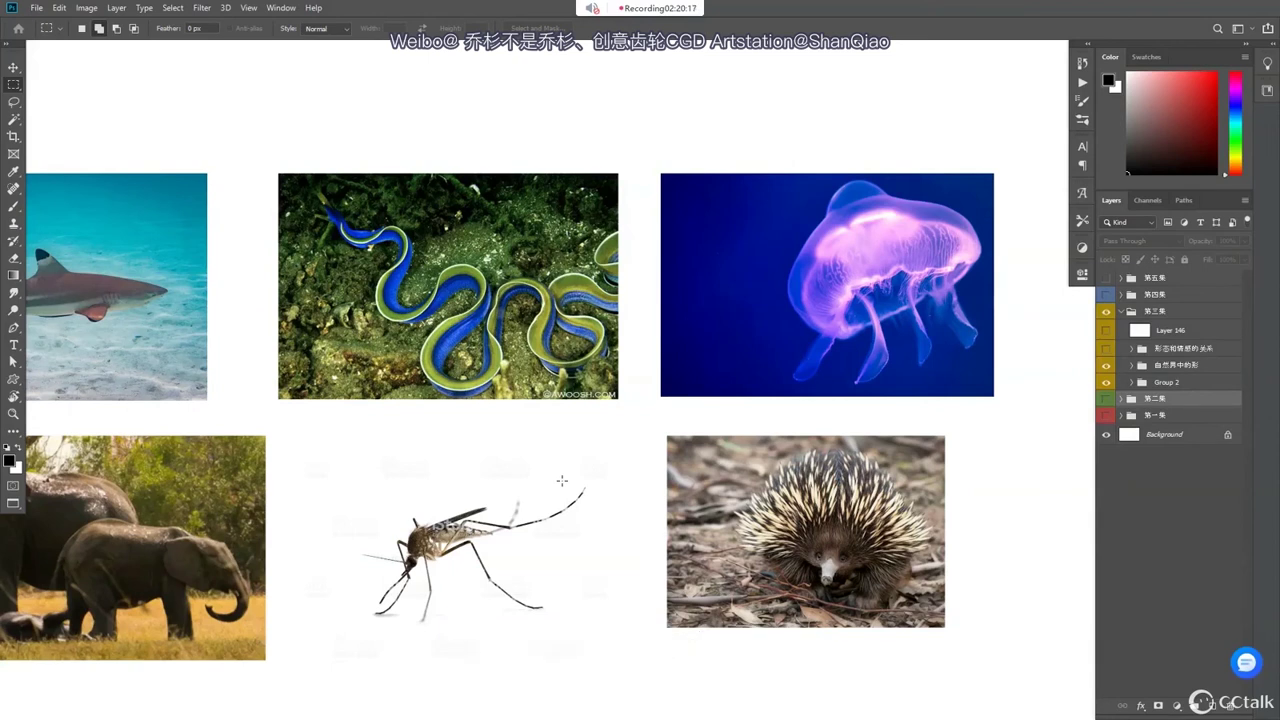
drag(946, 482, 674, 511)
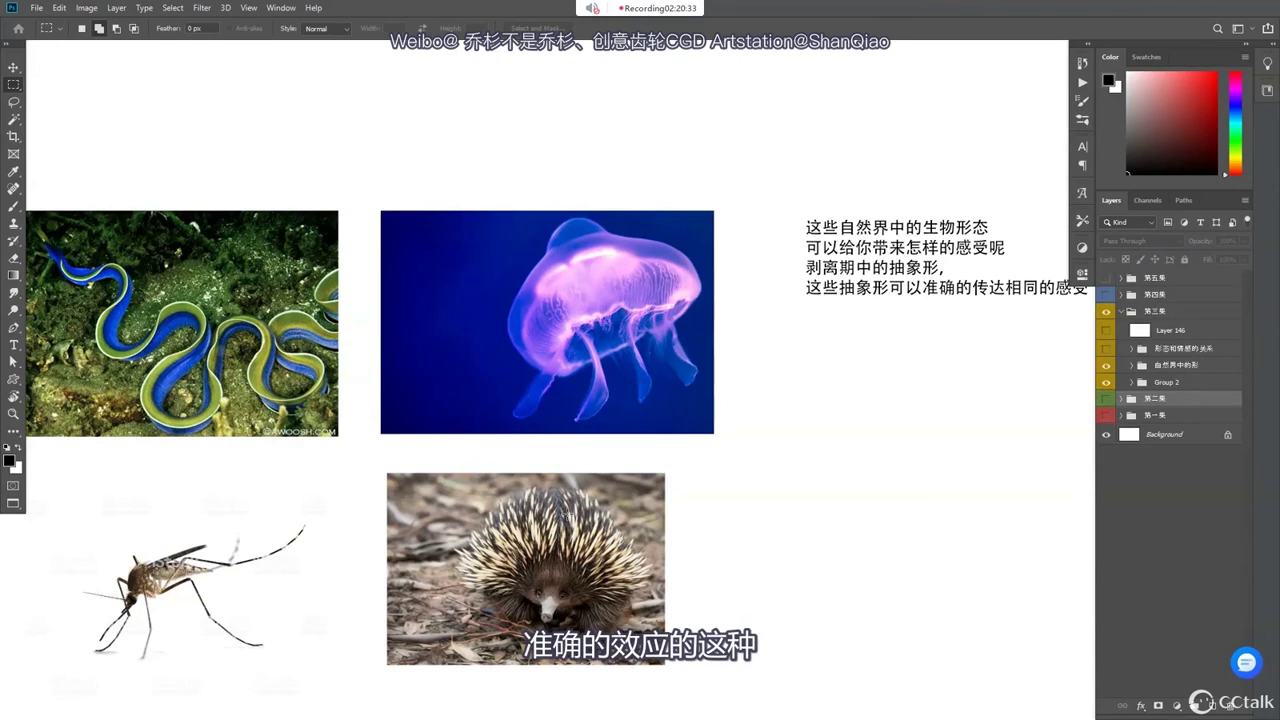
click(1108, 352)
drag(170, 370, 631, 429)
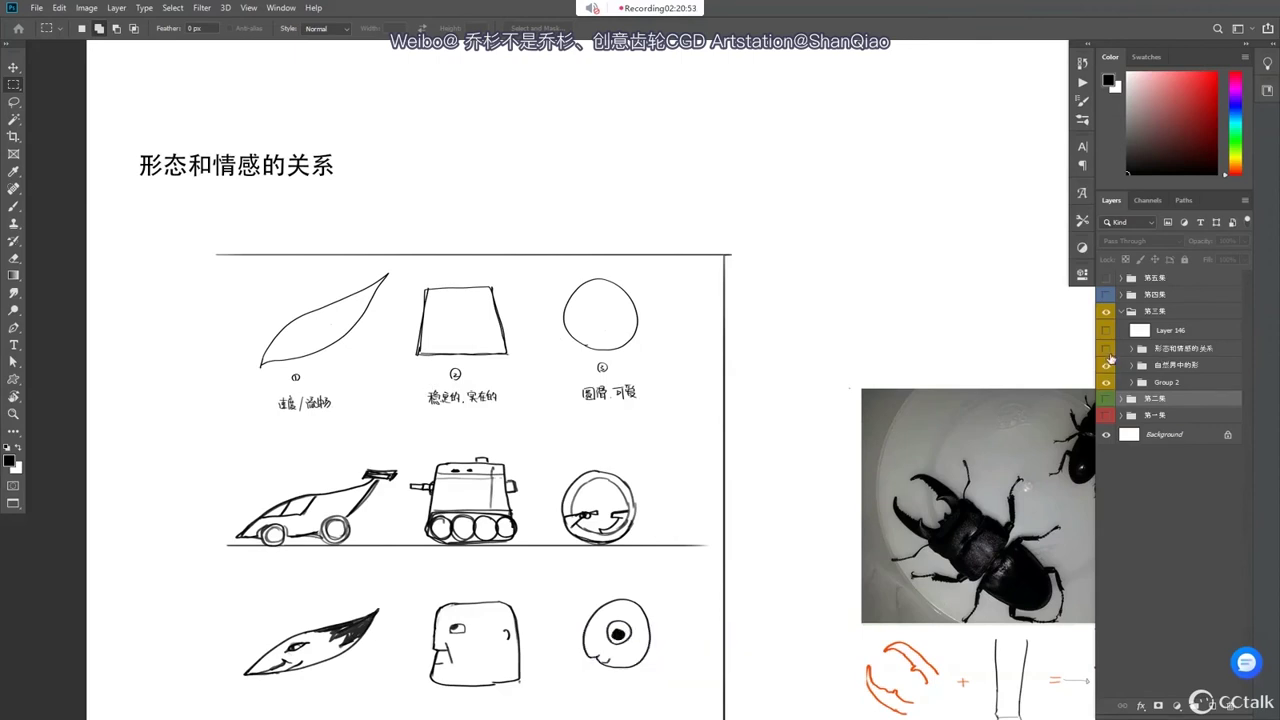
click(1106, 349)
- Show the 形态和情感的关系 layer group and examine its chart relating three basic shapes to vehicles and faces
drag(514, 357, 363, 300)
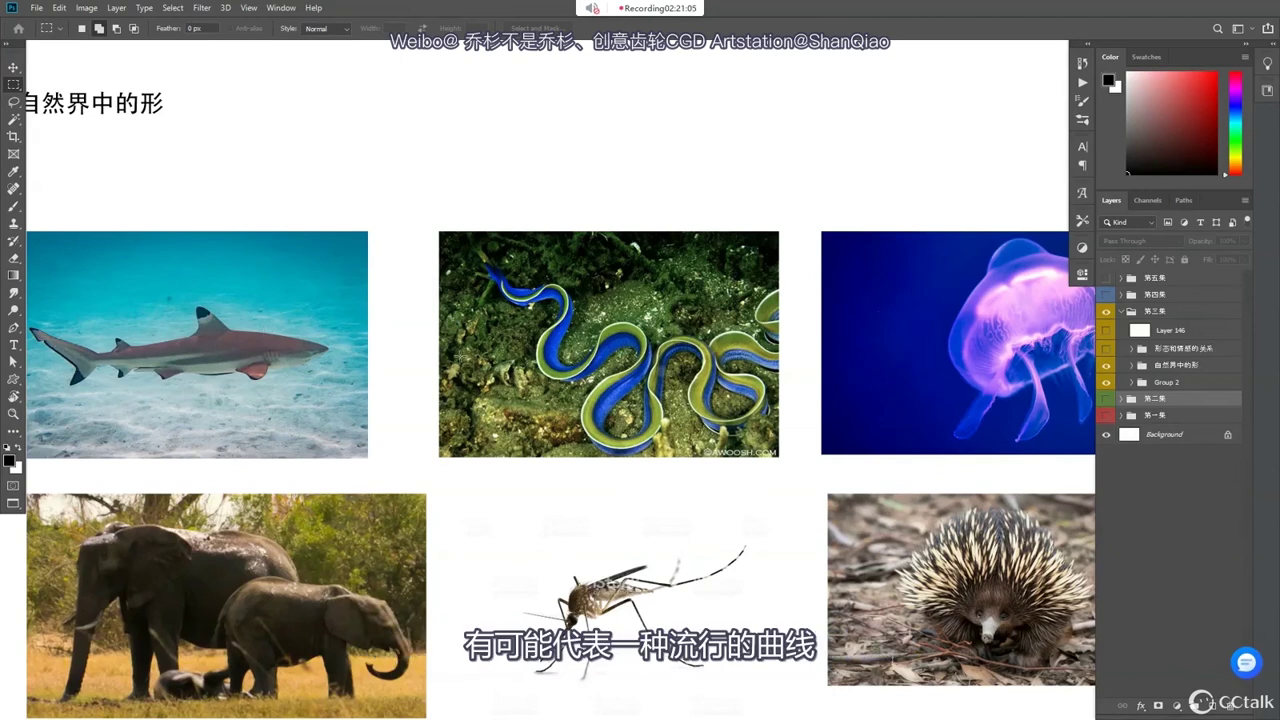
drag(645, 357, 464, 379)
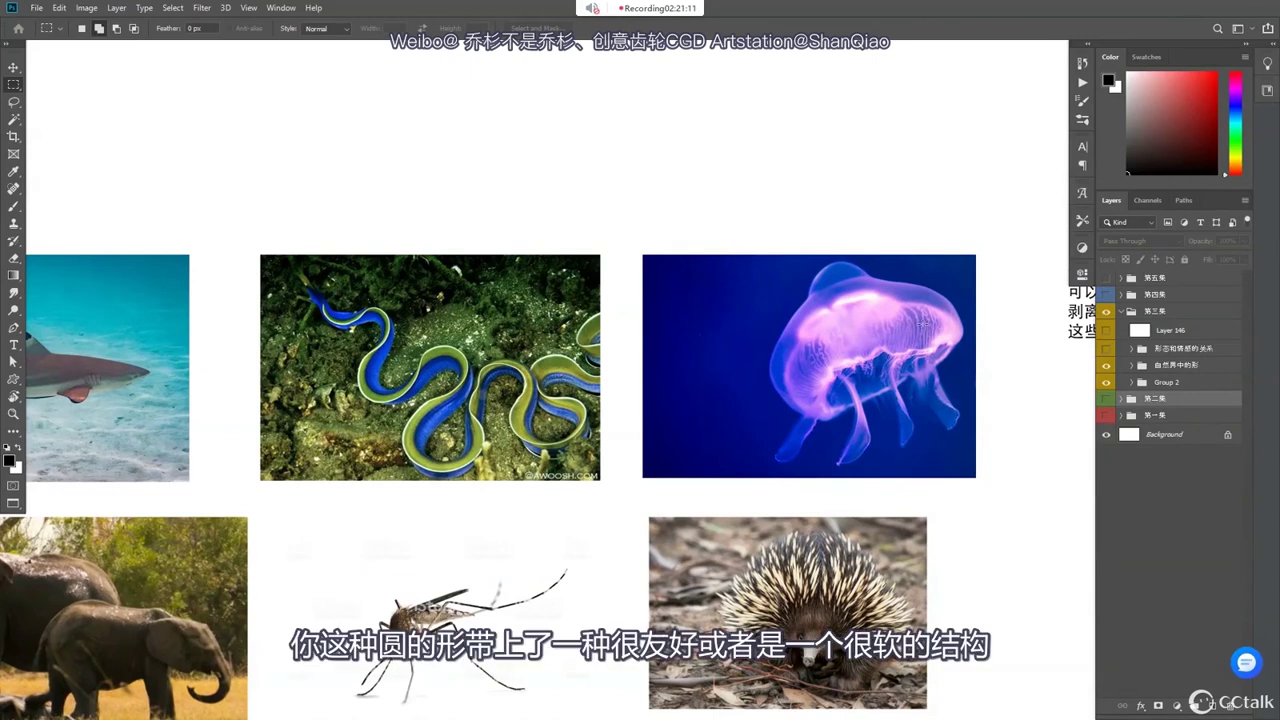
drag(817, 402, 717, 341)
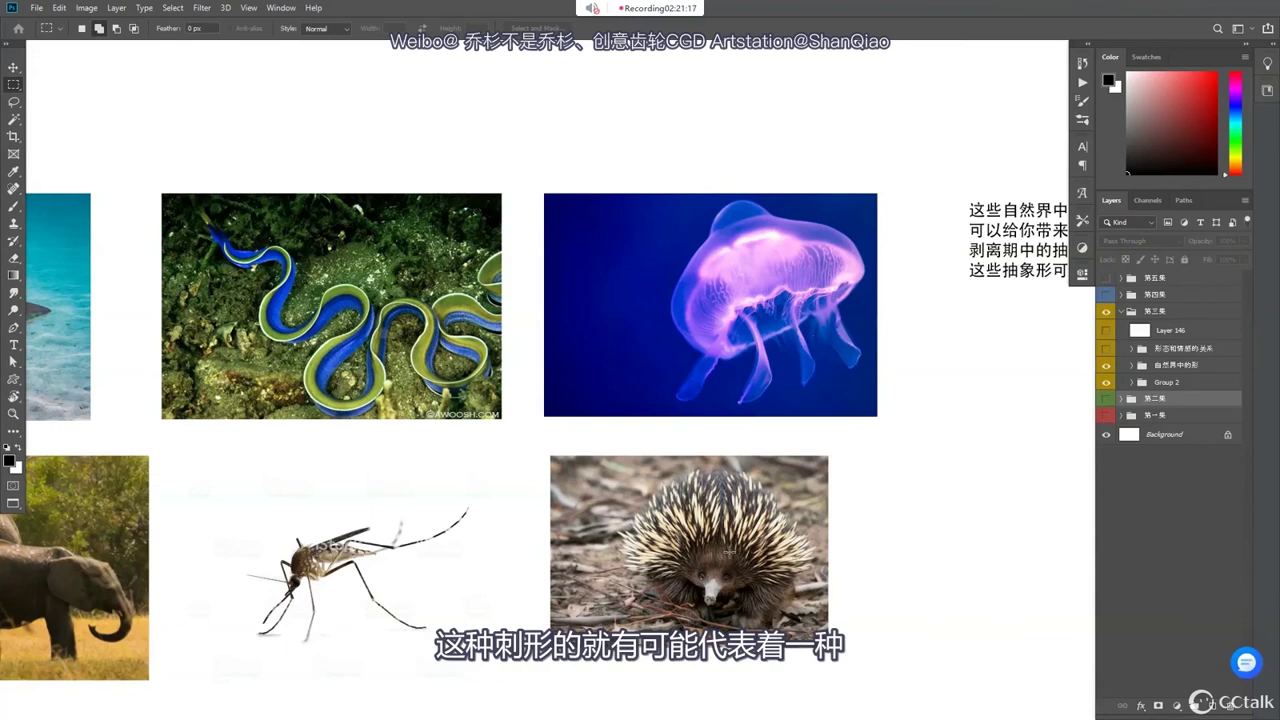
click(1106, 348)
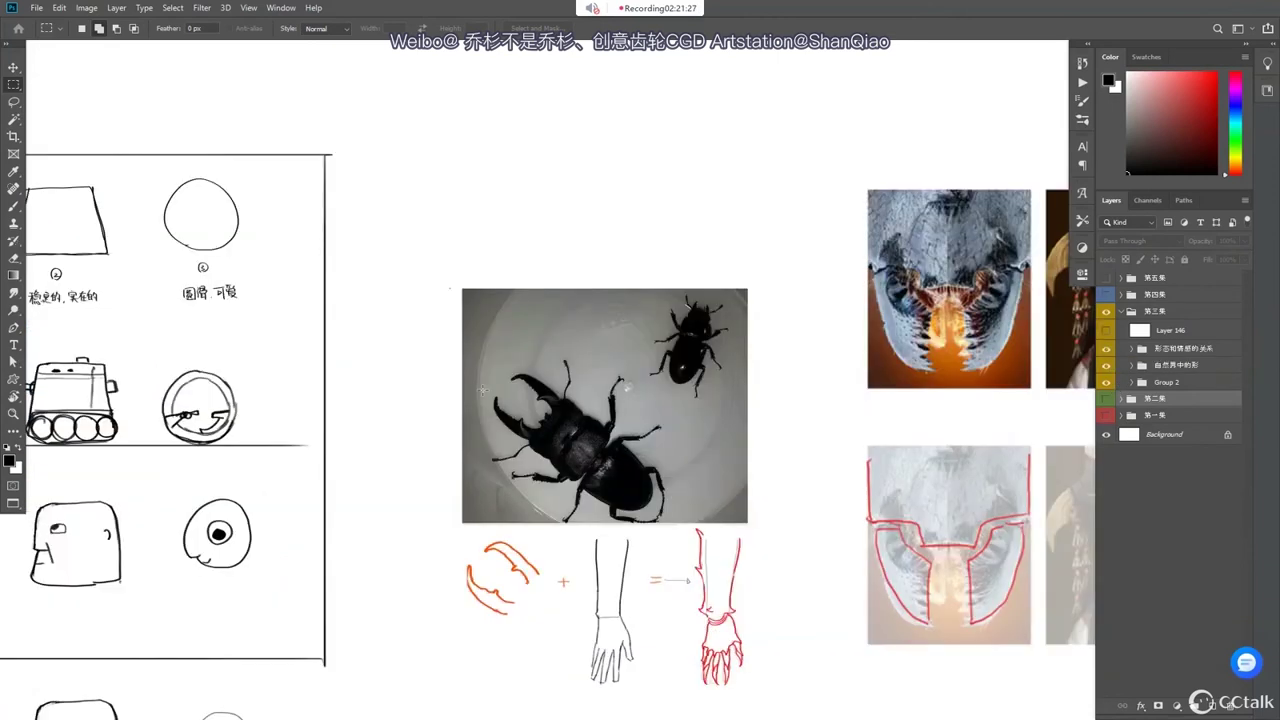
drag(483, 390, 458, 655)
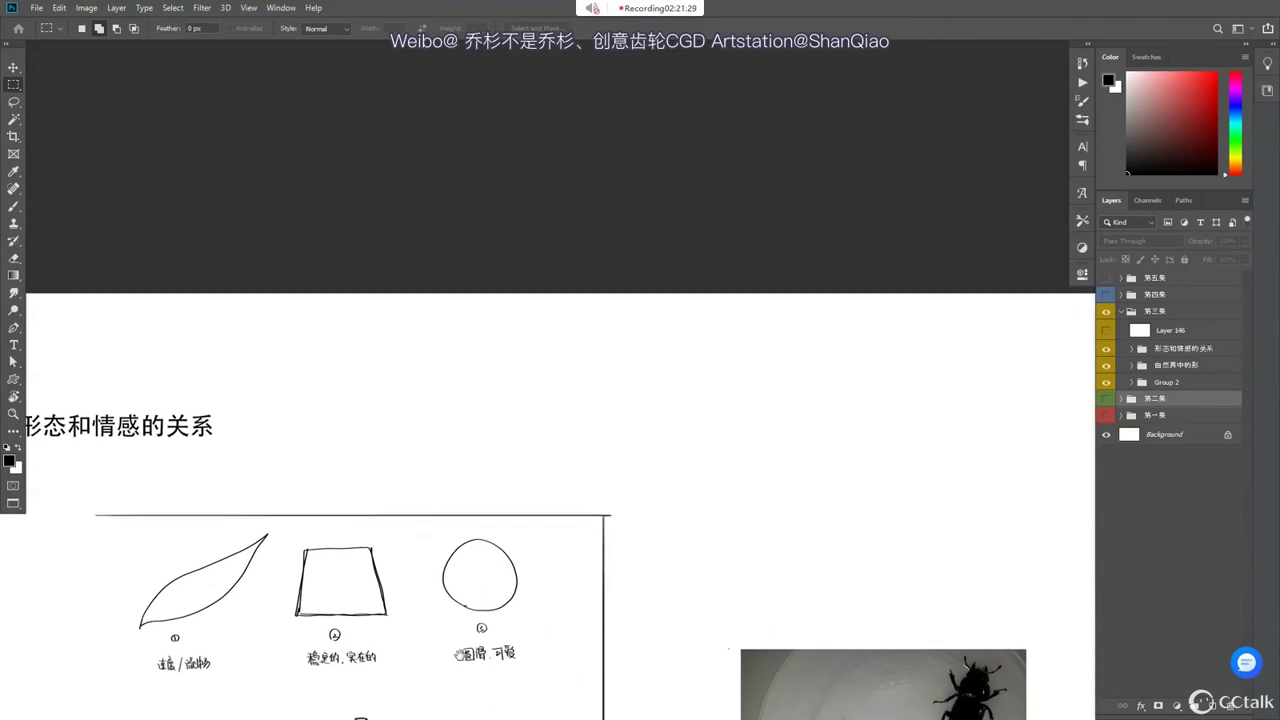
scroll(398, 626, up, 1)
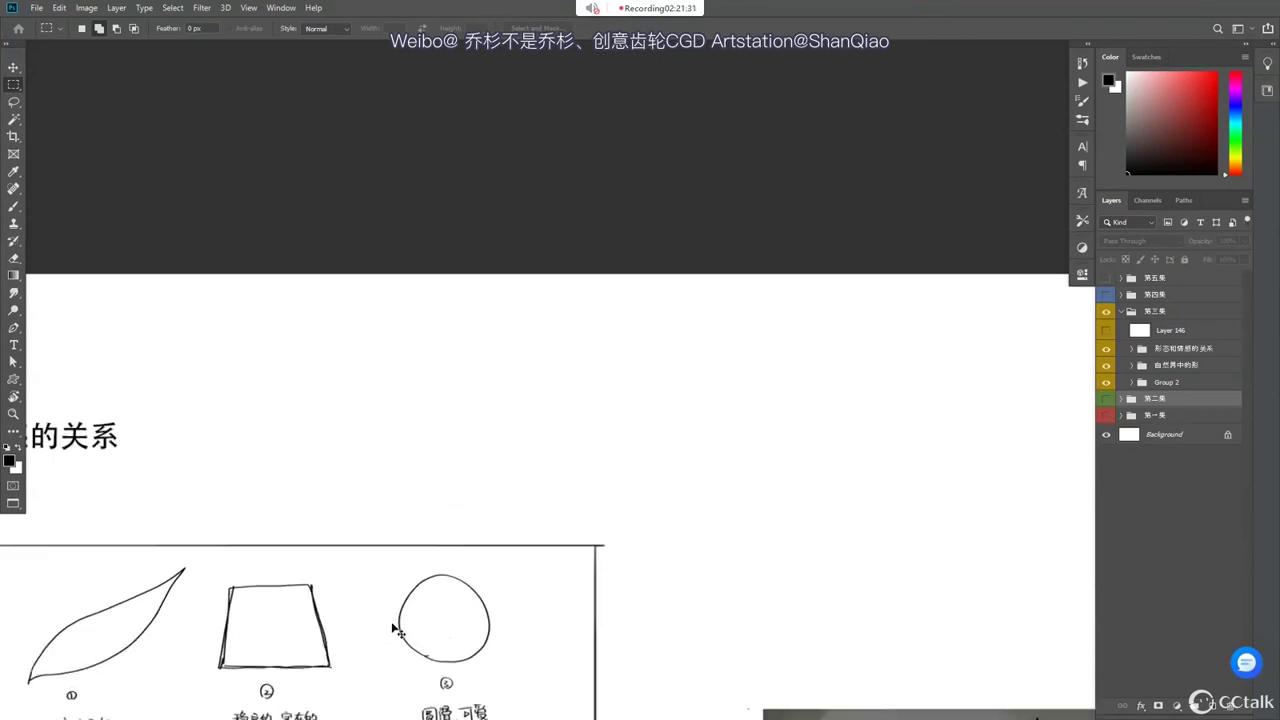
scroll(398, 631, down, 2)
scroll(405, 636, up, 2)
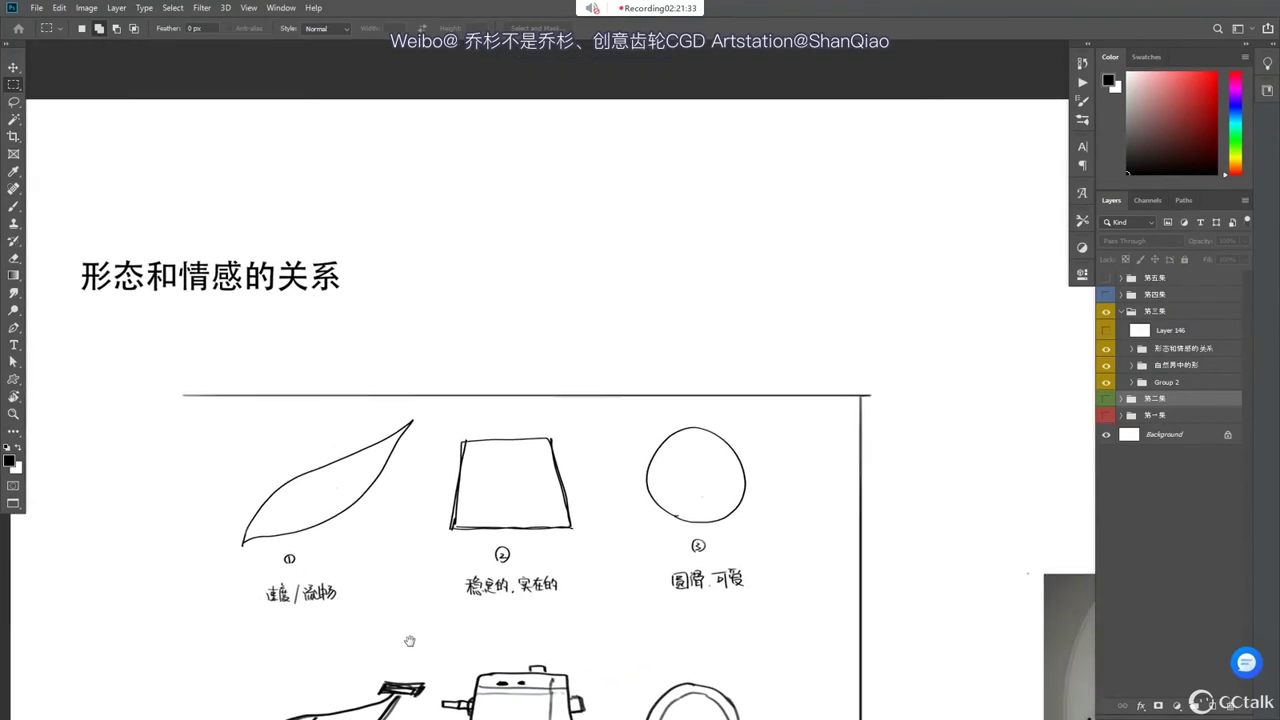
drag(409, 640, 402, 650)
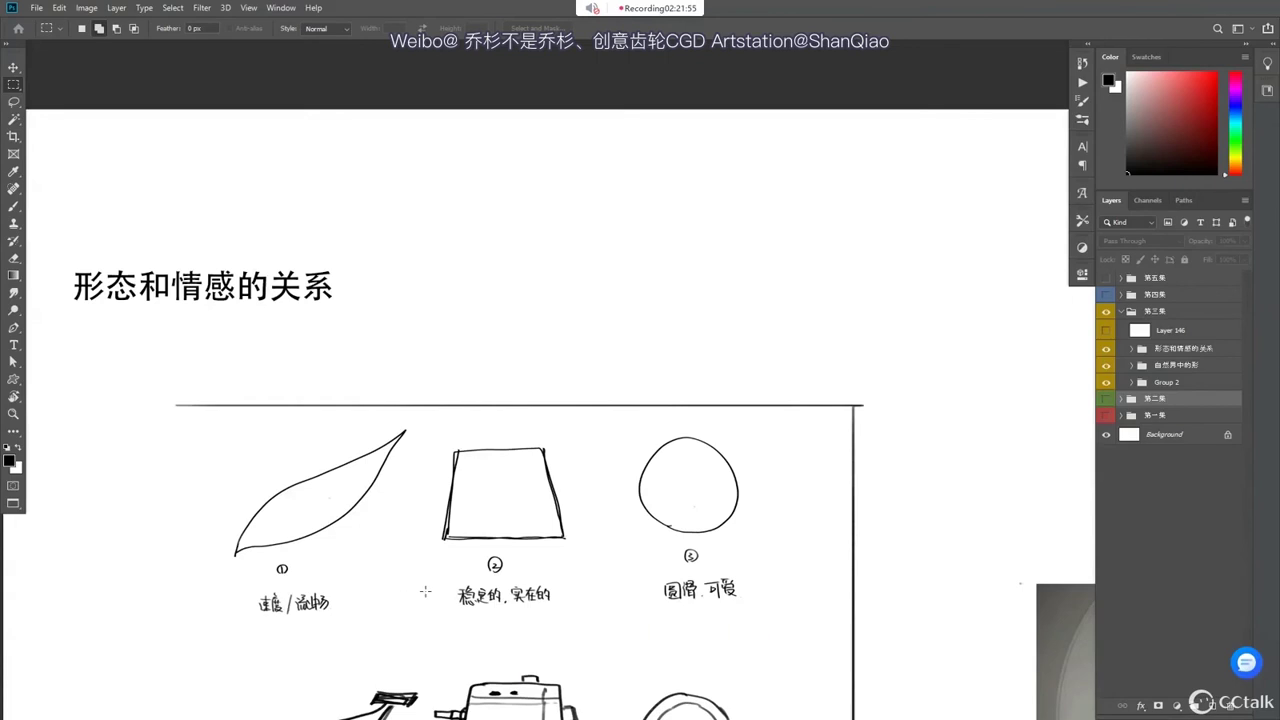
drag(582, 546, 431, 570)
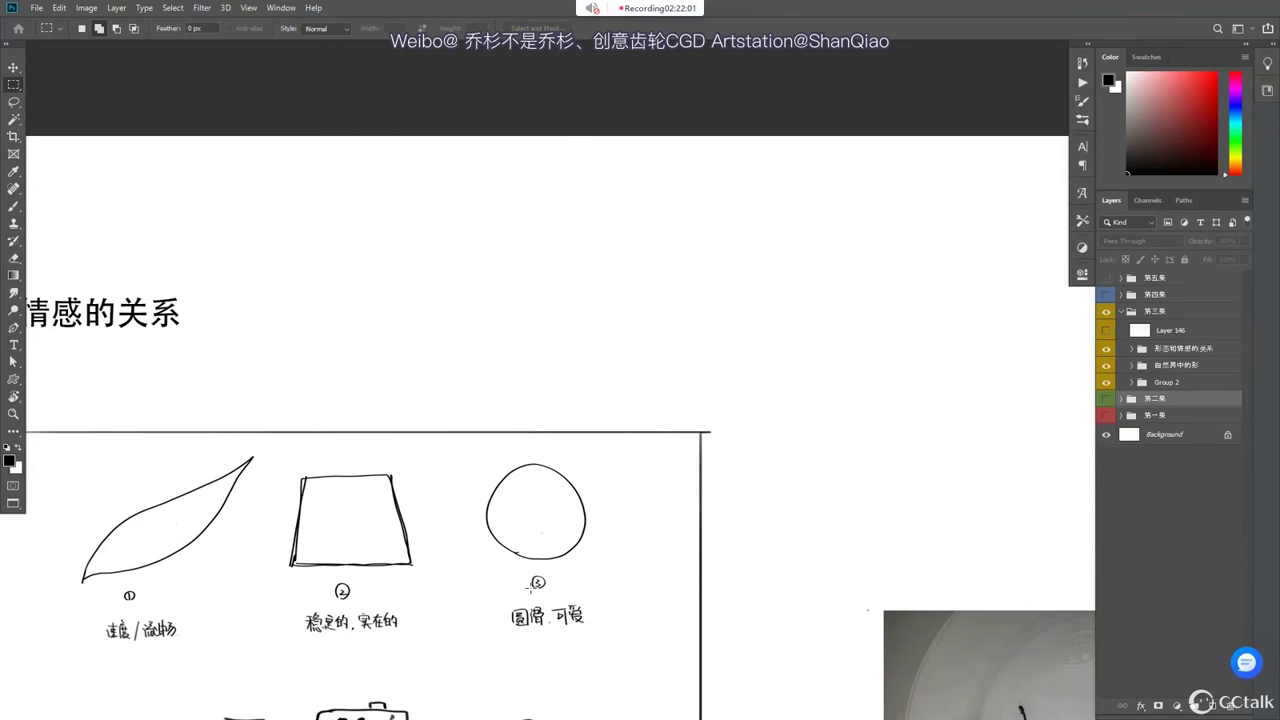
drag(519, 609, 521, 703)
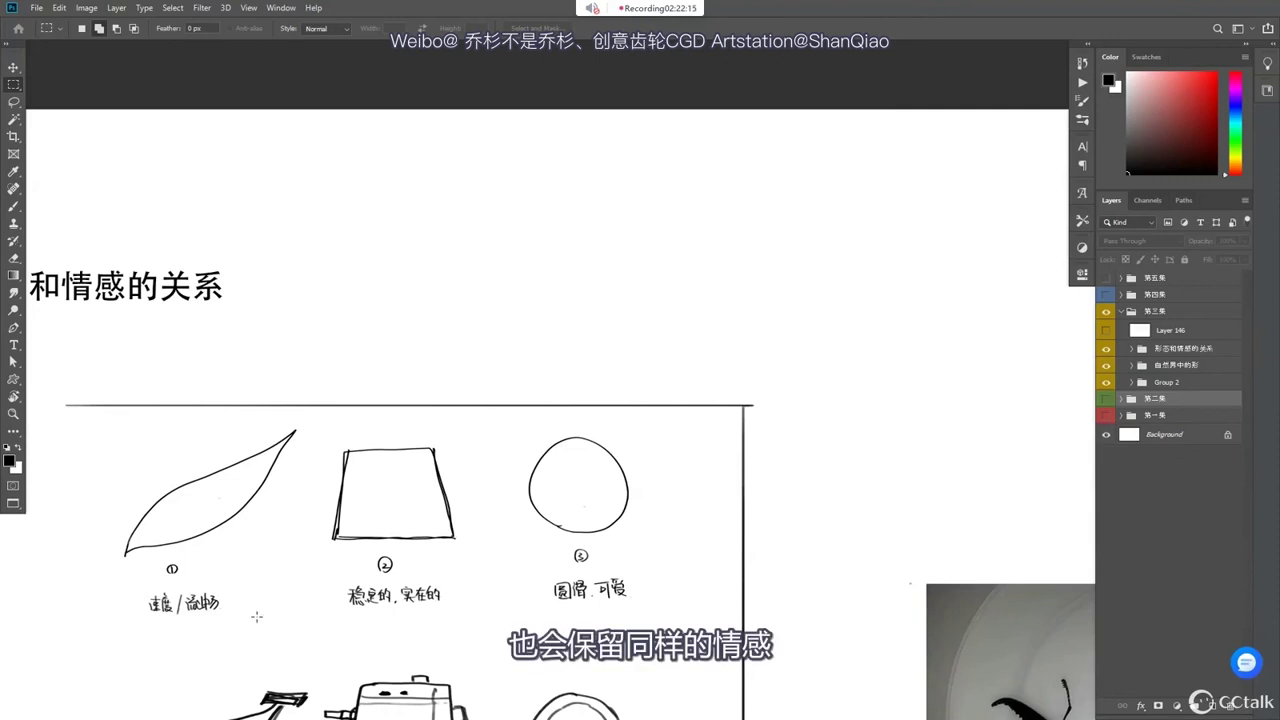
drag(268, 608, 309, 453)
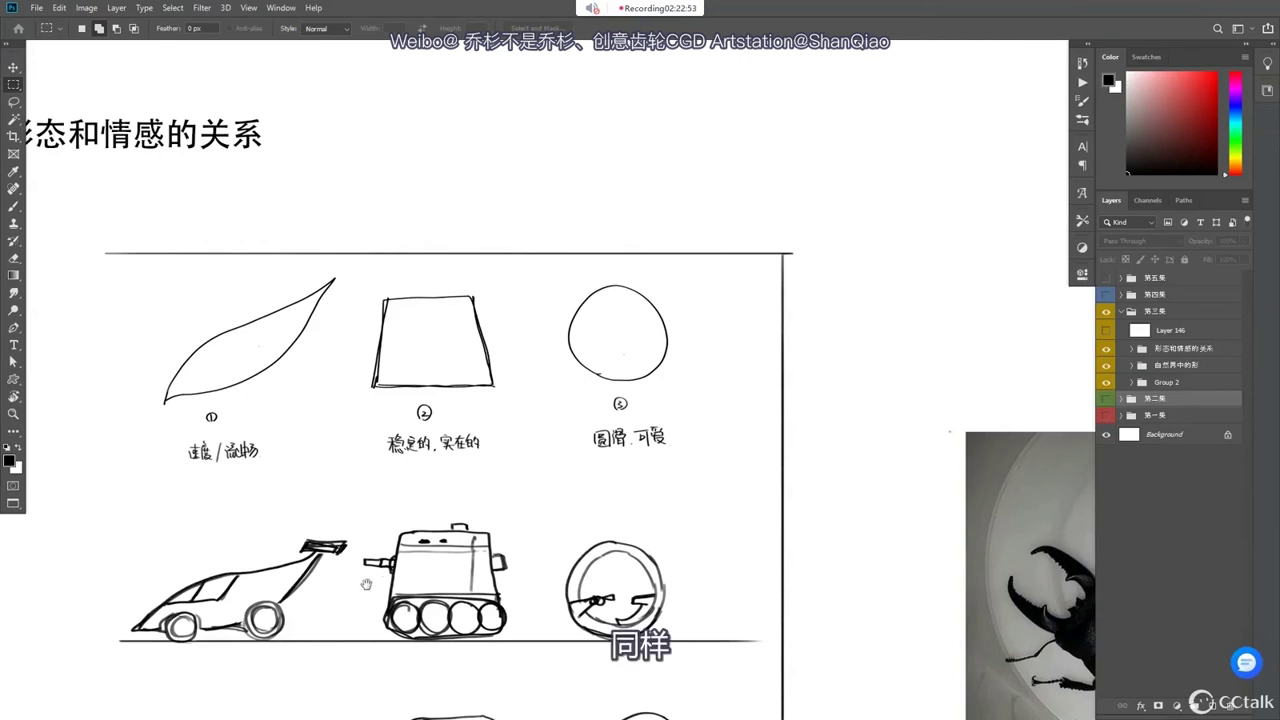
drag(364, 585, 346, 443)
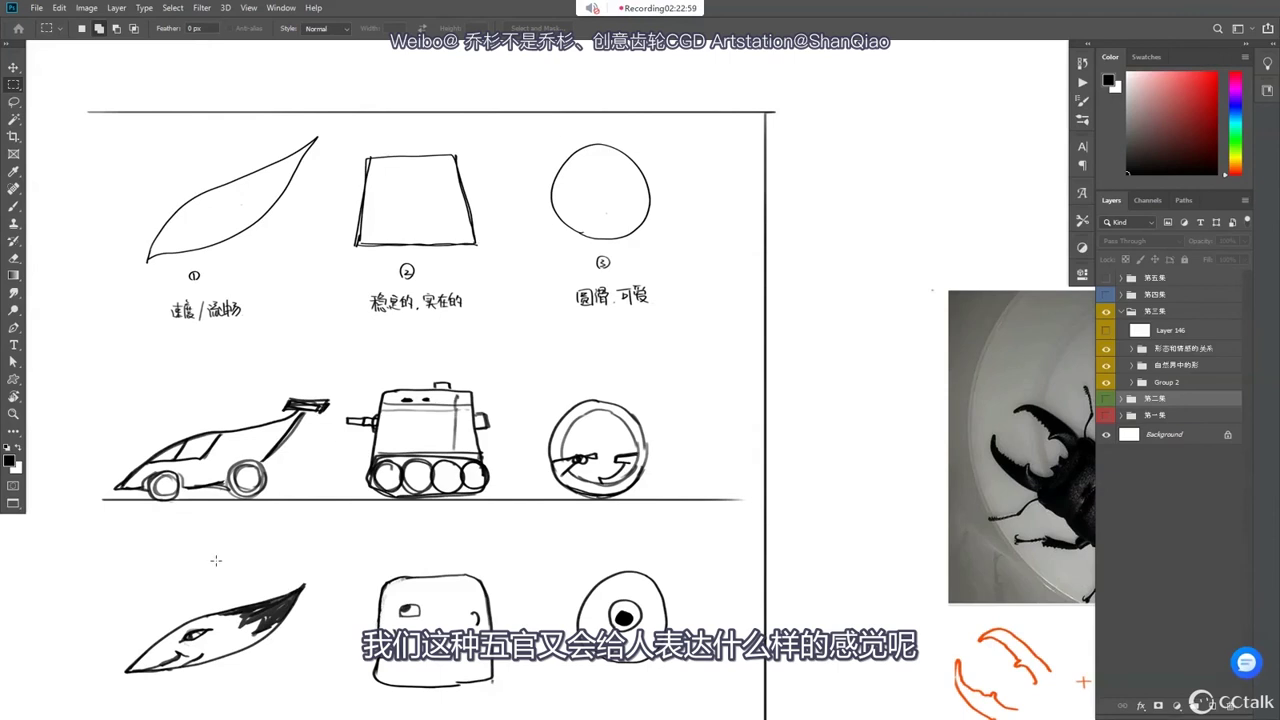
drag(298, 561, 277, 526)
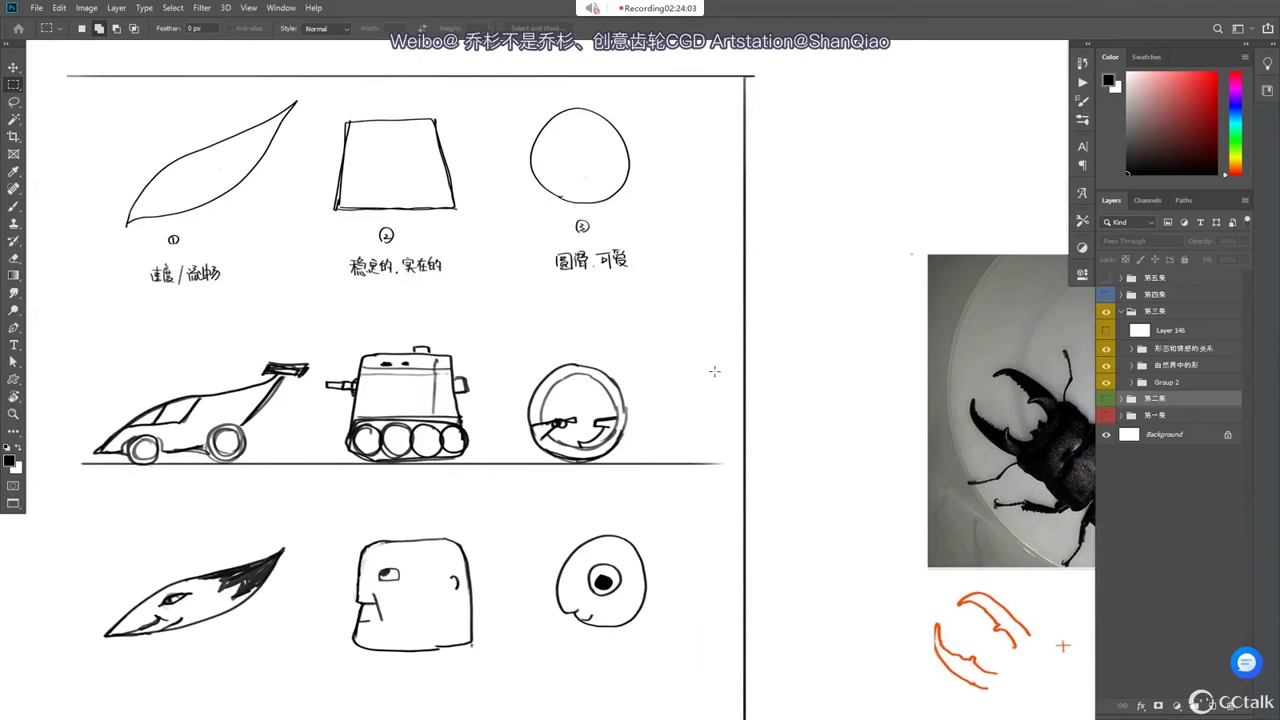
- Examine the beetle-to-arm design sketch and the insect-jaw and red-masked character references on the same board
drag(714, 371, 434, 366)
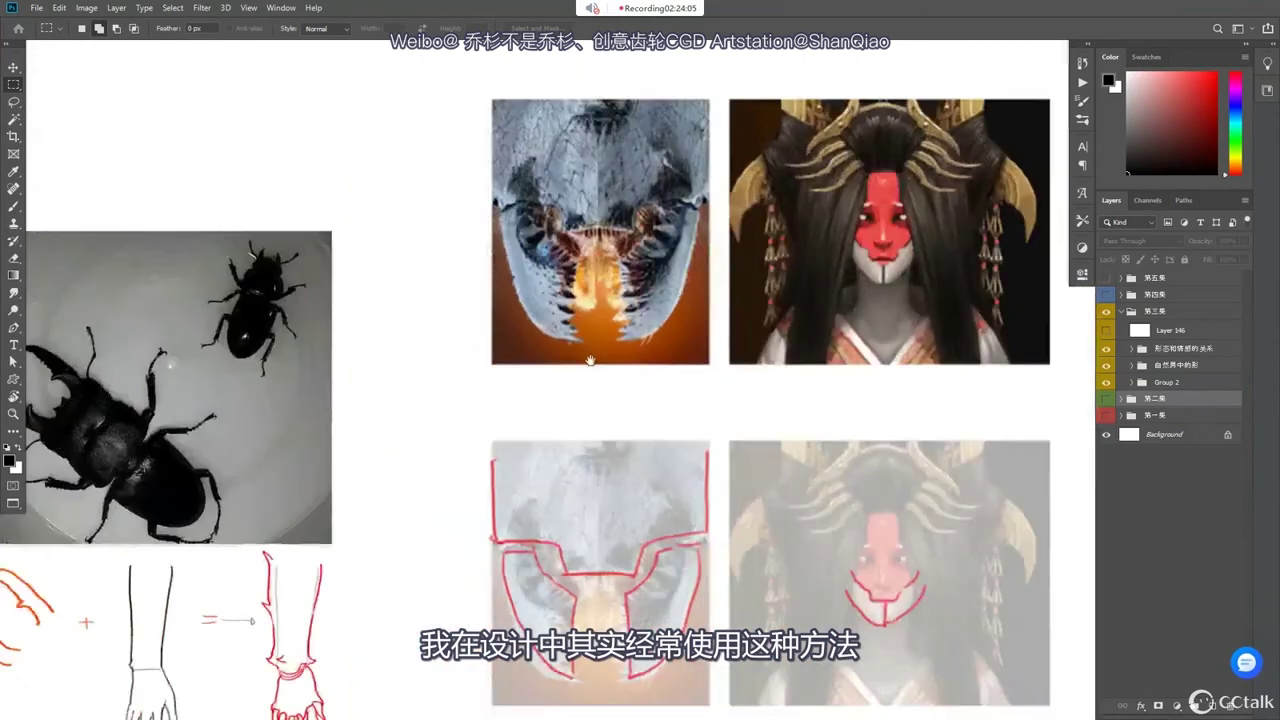
scroll(590, 361, up, 2)
drag(534, 357, 749, 312)
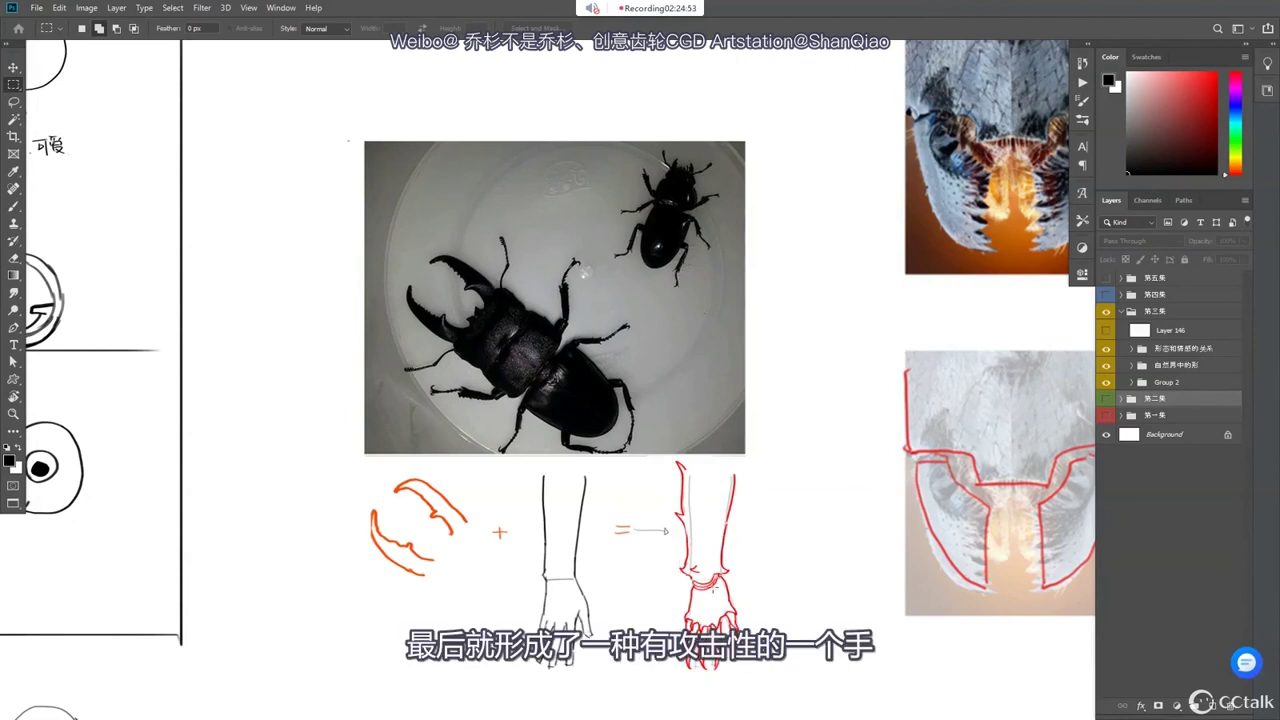
drag(714, 589, 458, 579)
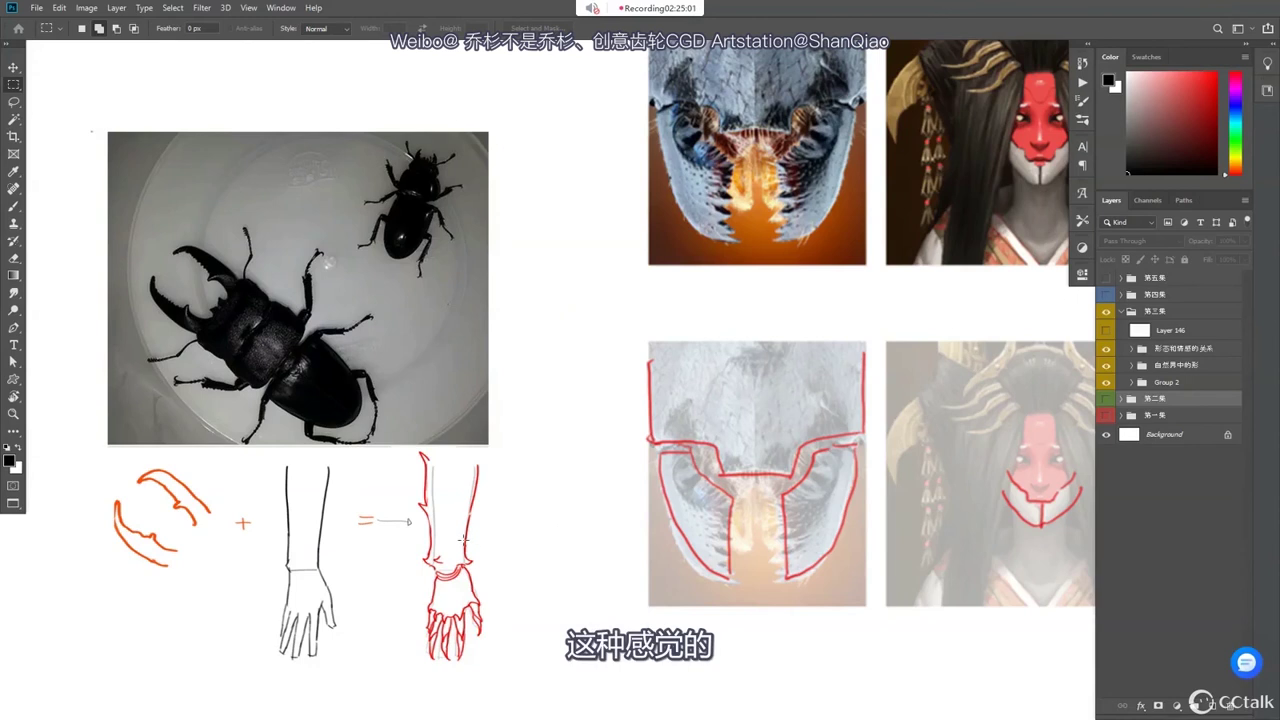
drag(683, 378, 437, 432)
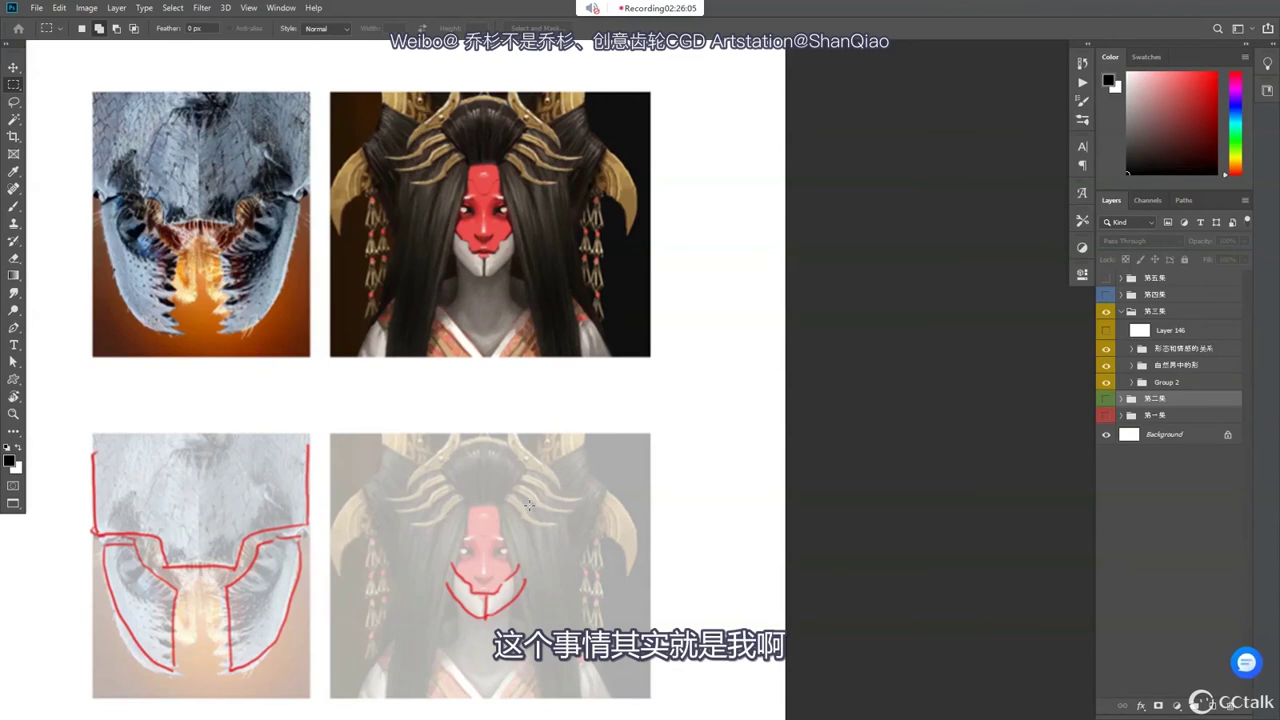
- Hide the 形态和情感的关系, 自然界中的形 and Group 2 groups, and expand and show 第二集 with the bull character sketch on Layer 160
click(1106, 348)
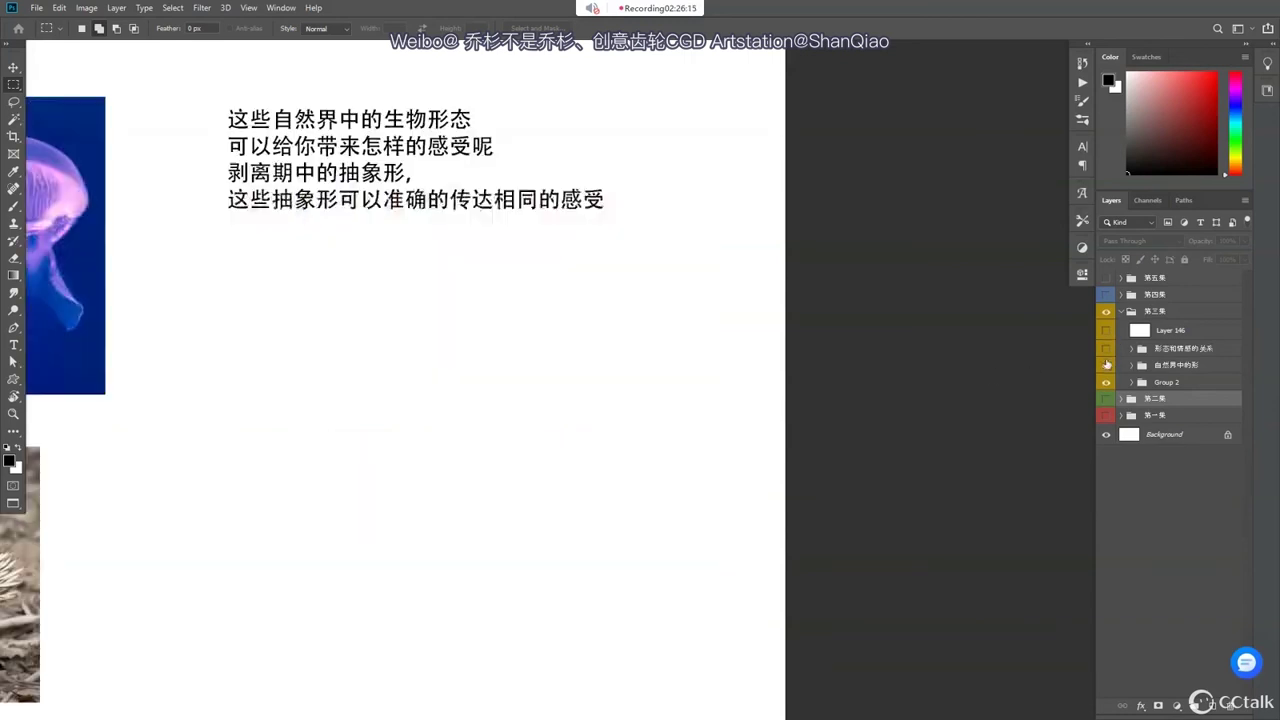
click(1106, 365)
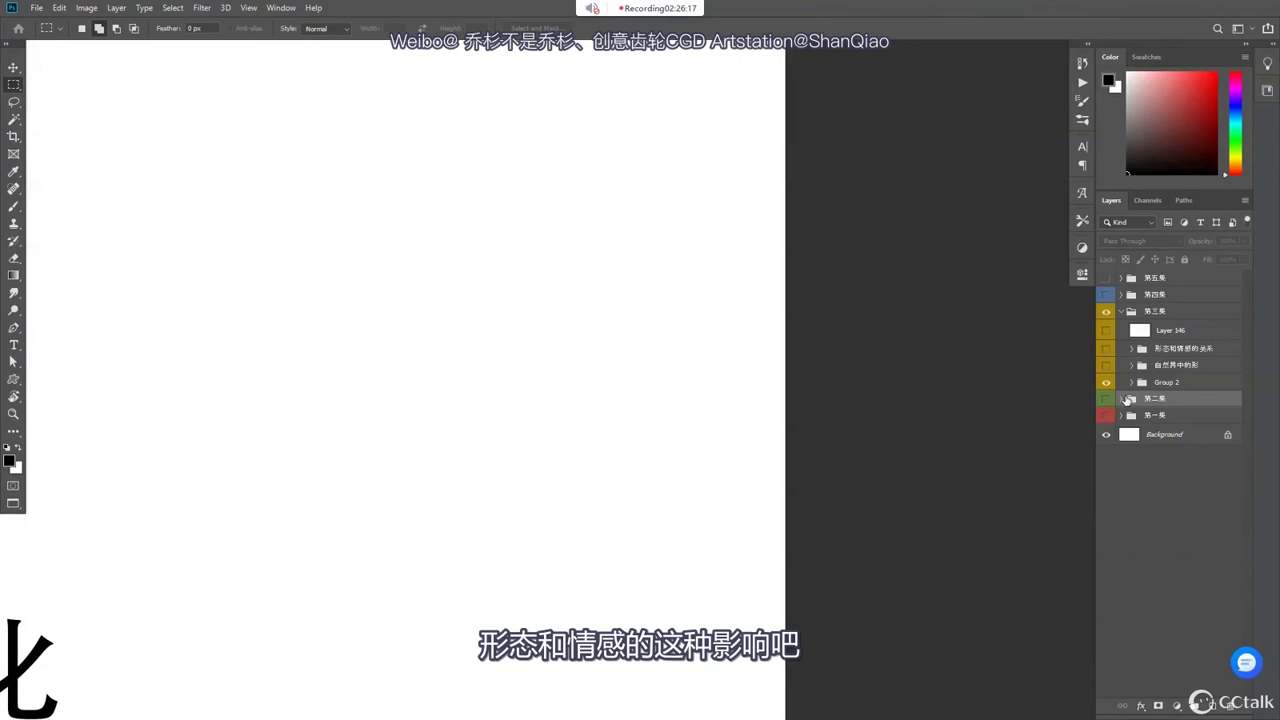
click(1125, 398)
click(1131, 442)
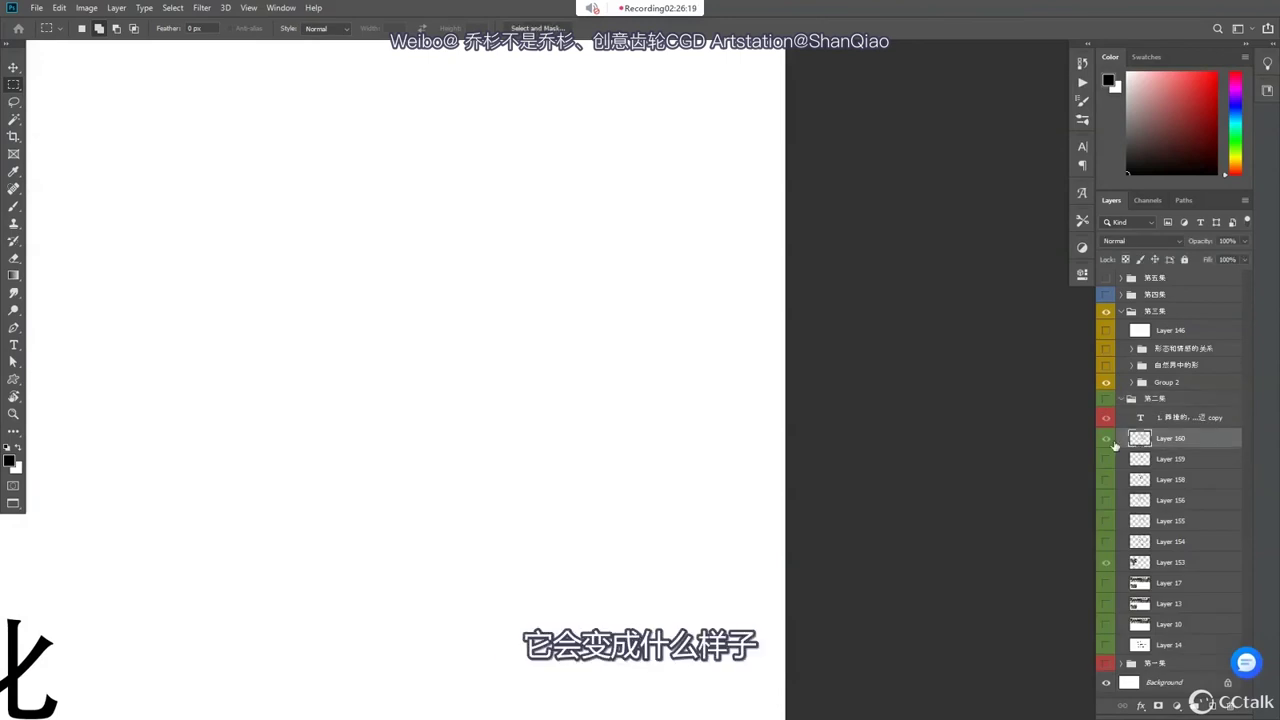
click(1106, 441)
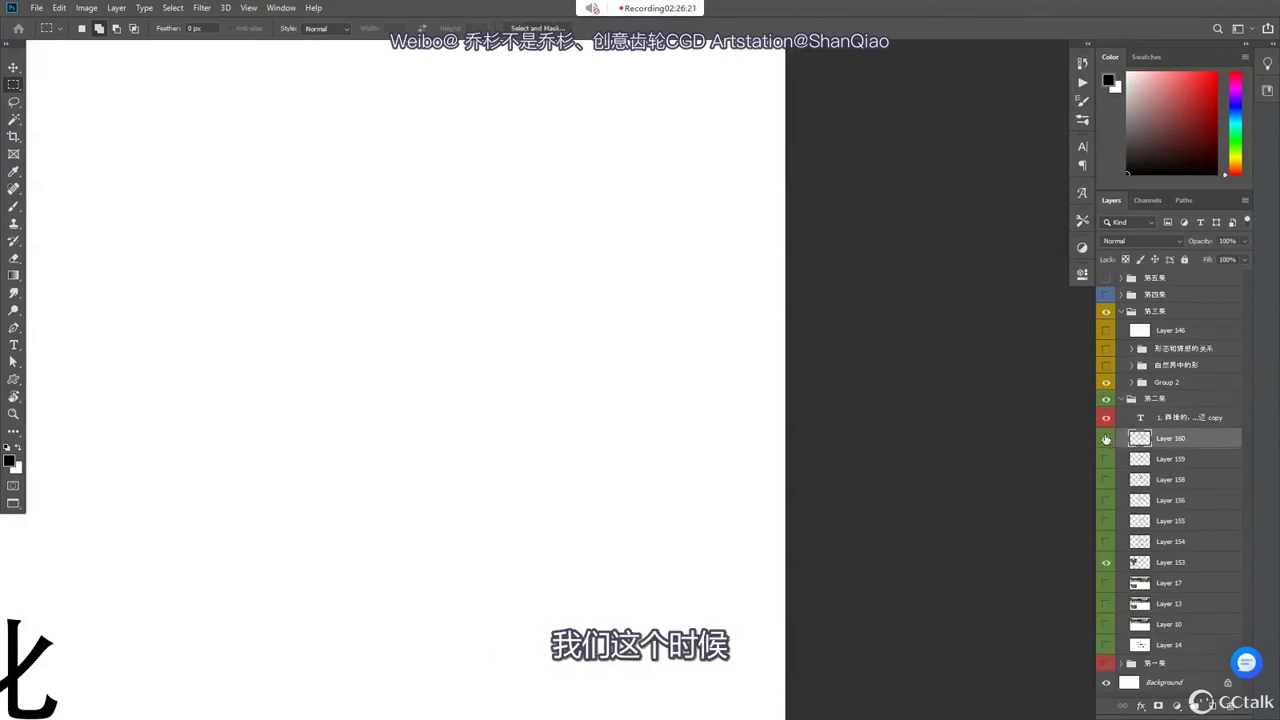
key(ctrl+0)
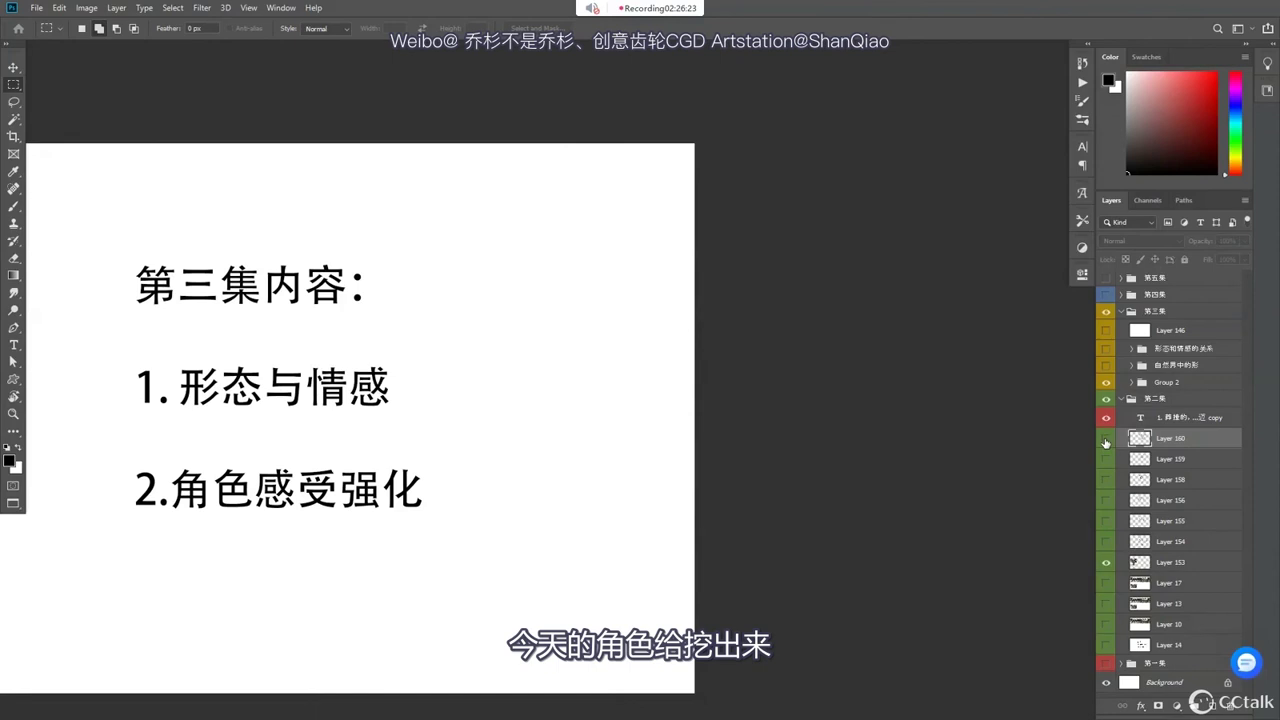
click(1105, 384)
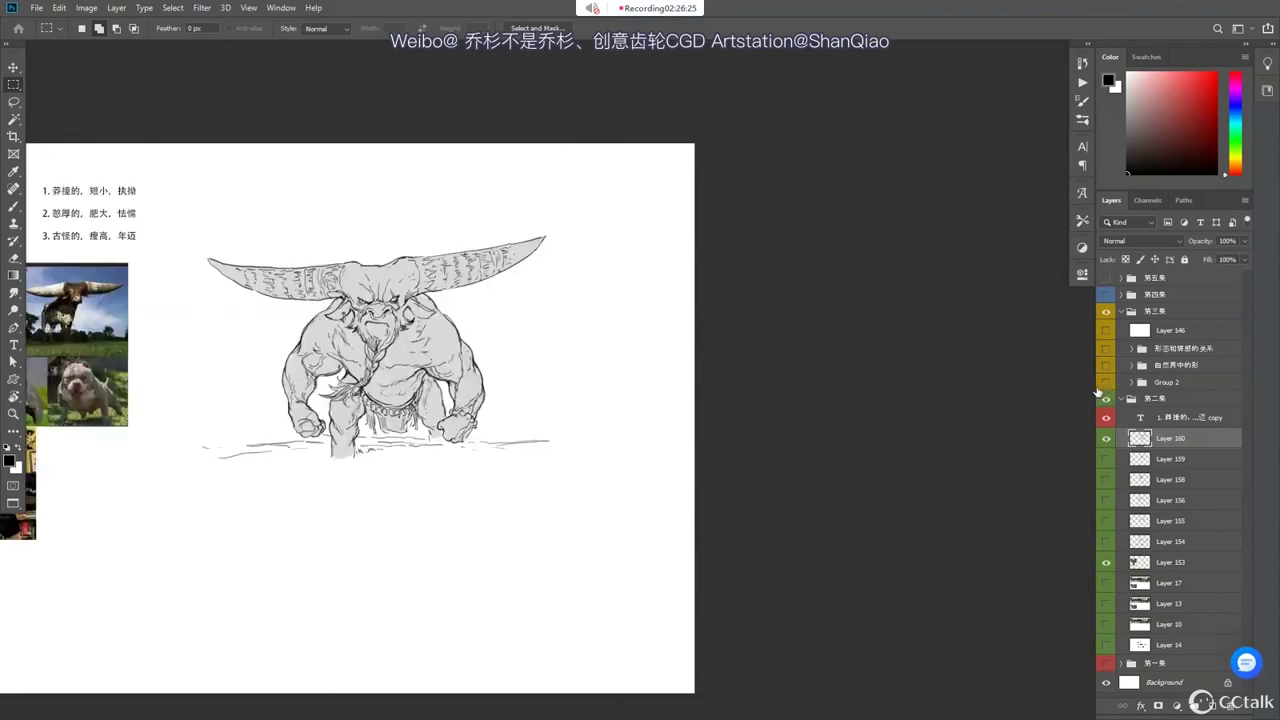
scroll(814, 386, up, 3)
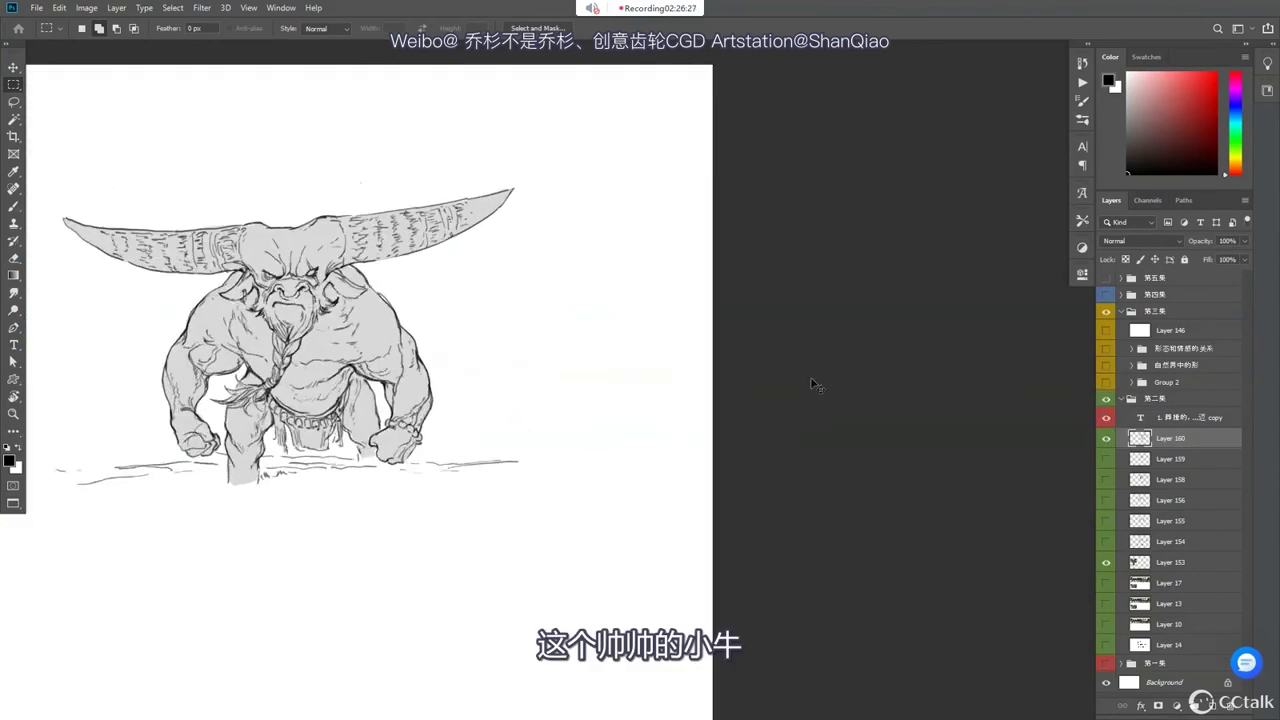
scroll(586, 400, down, 3)
scroll(634, 403, left, 5)
scroll(758, 410, up, 2)
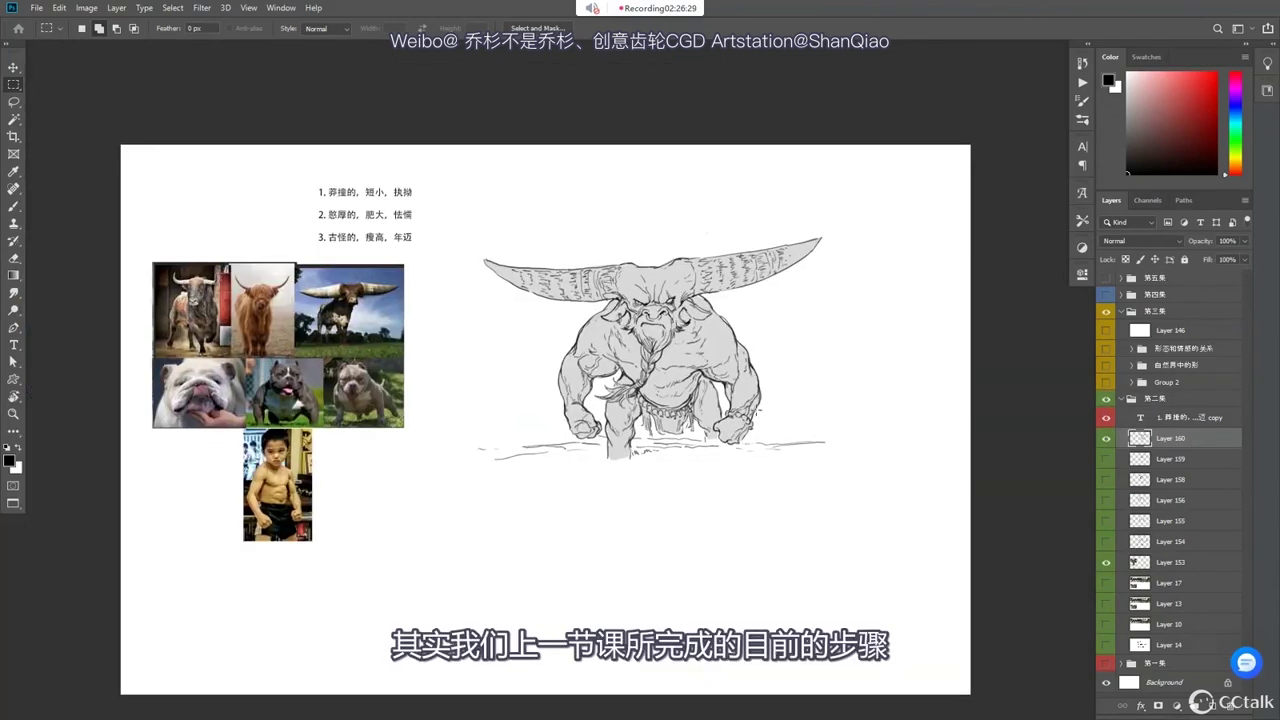
scroll(1020, 454, down, 2)
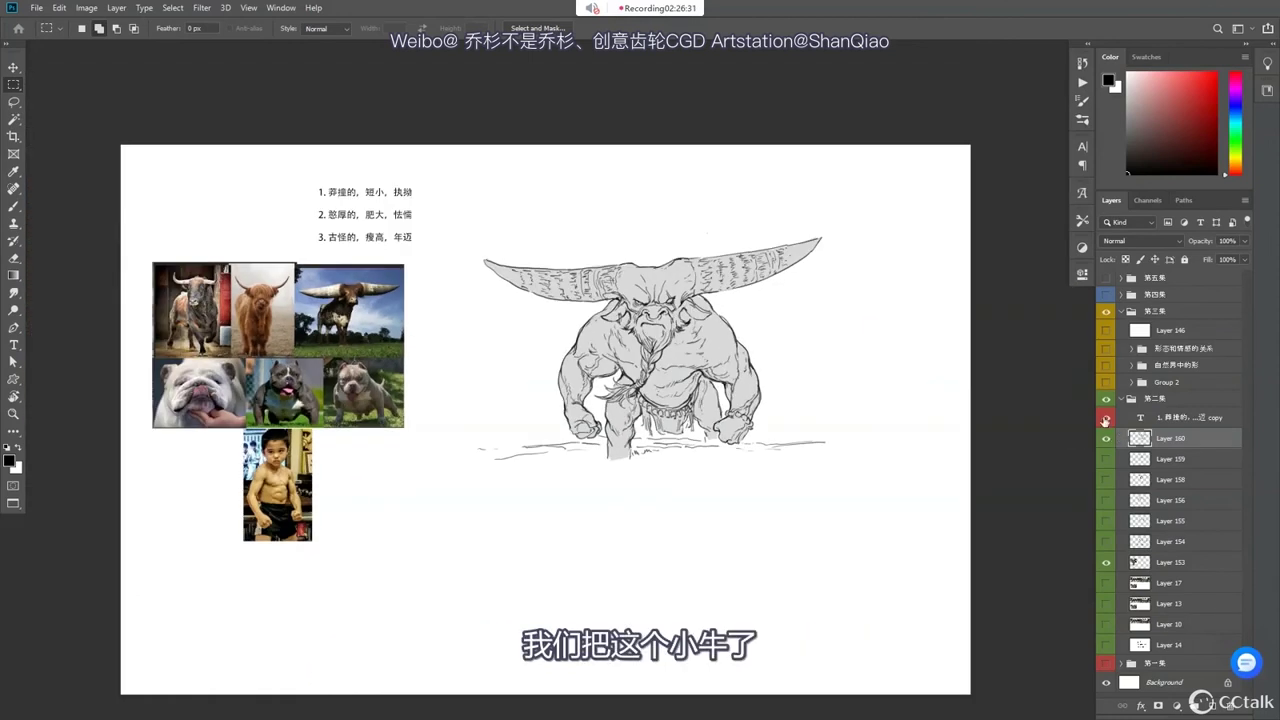
- Duplicate Layer 160 and transfer the bull sketch copy into the demo title one.psd document
key(ctrl+j)
key(ctrl+t)
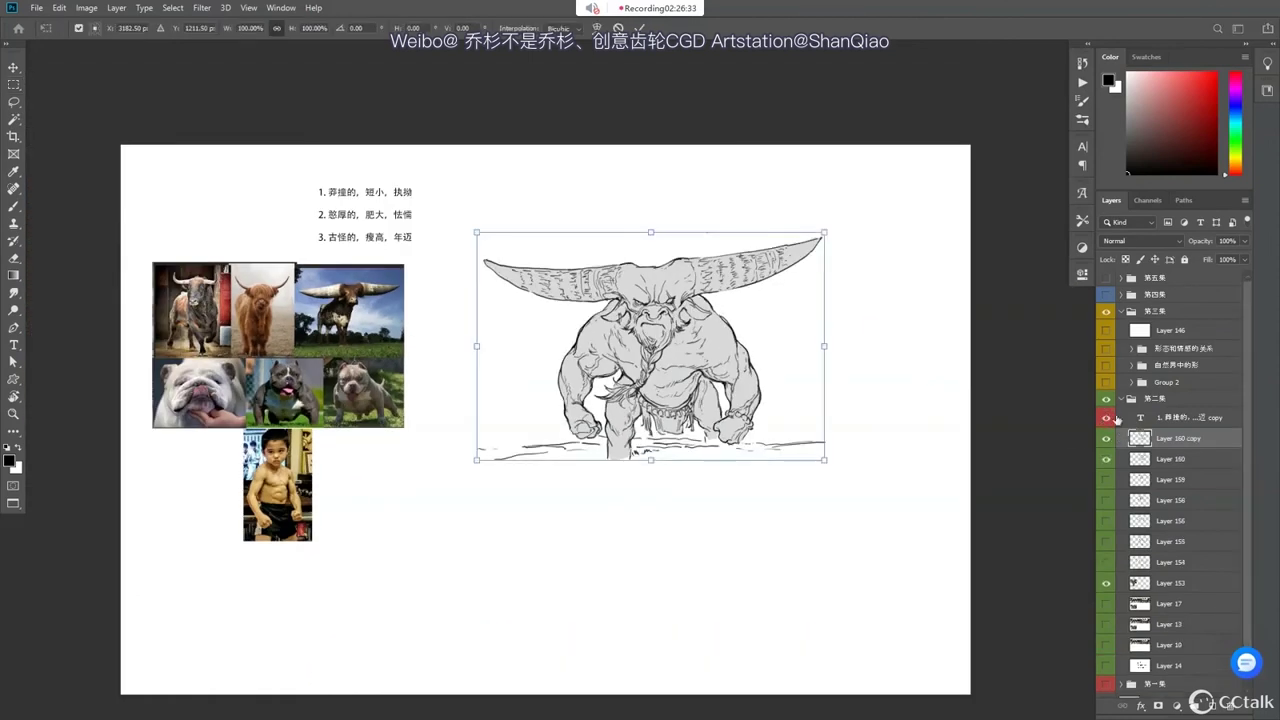
key(Return)
key(m)
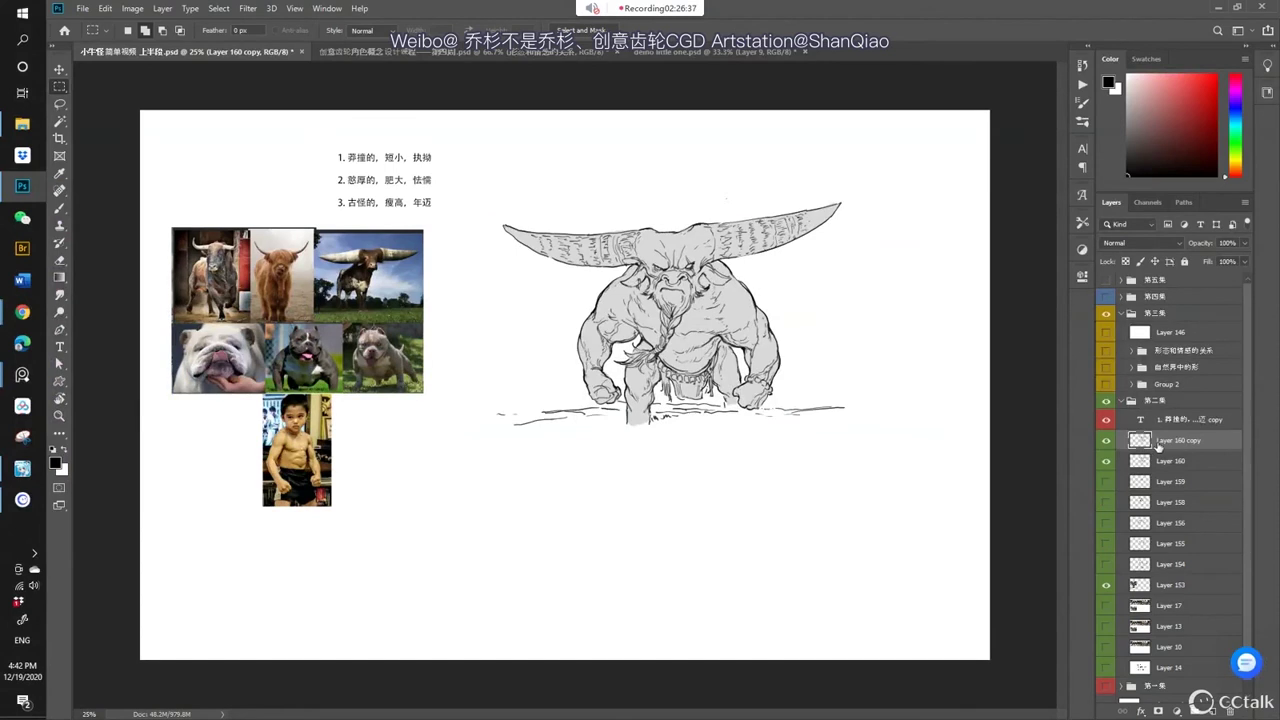
drag(1158, 446, 690, 280)
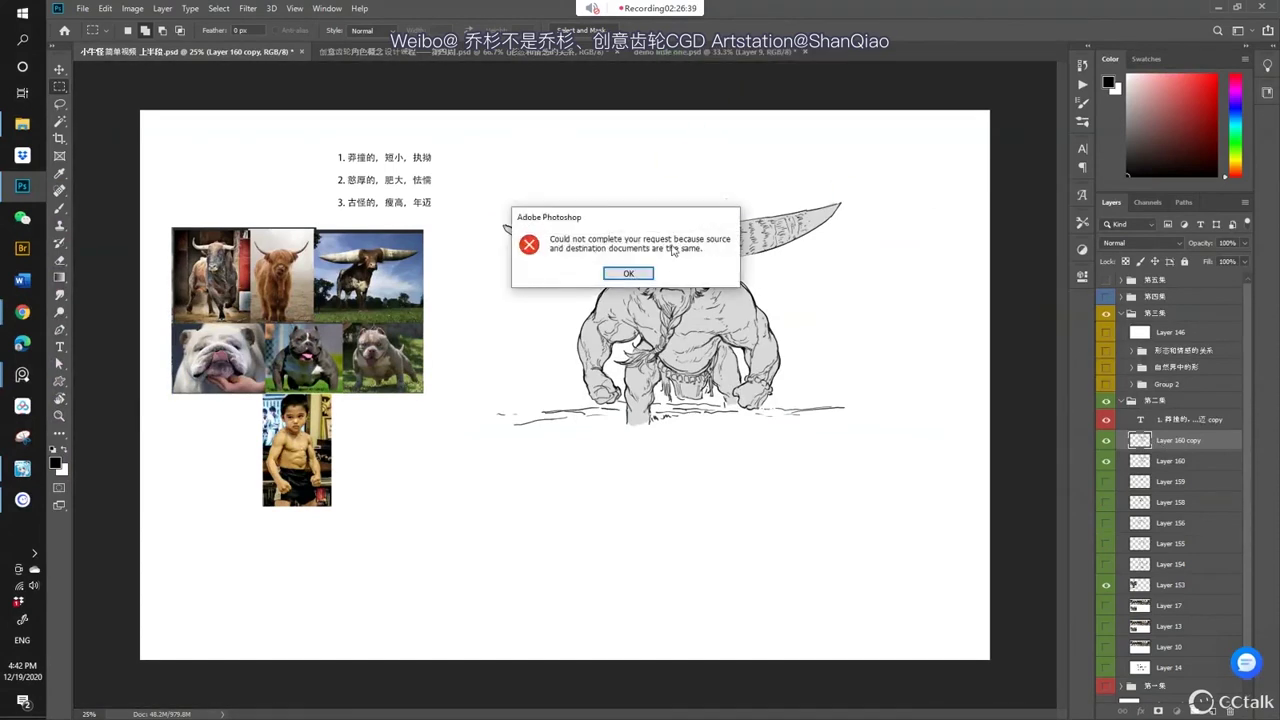
key(Return)
drag(1140, 440, 690, 160)
- Hide Layer 9 in demo title one.psd and clear the active selection
click(1106, 324)
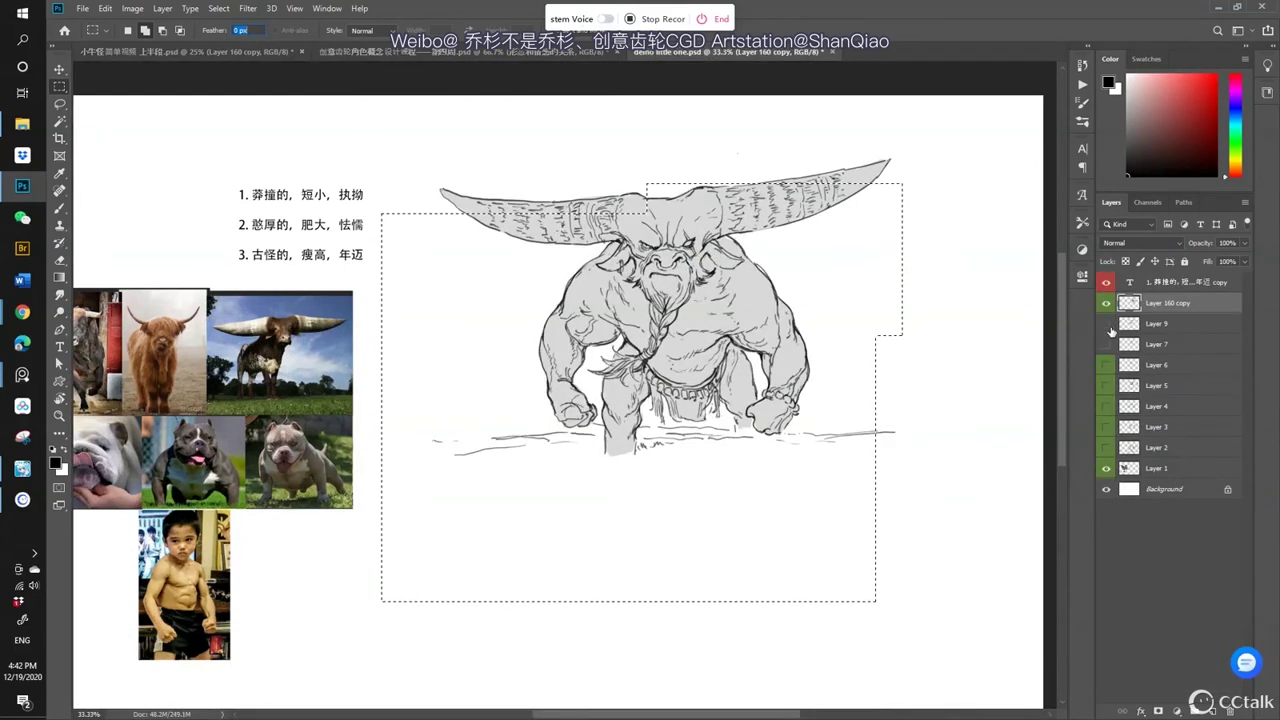
click(868, 330)
key(Return)
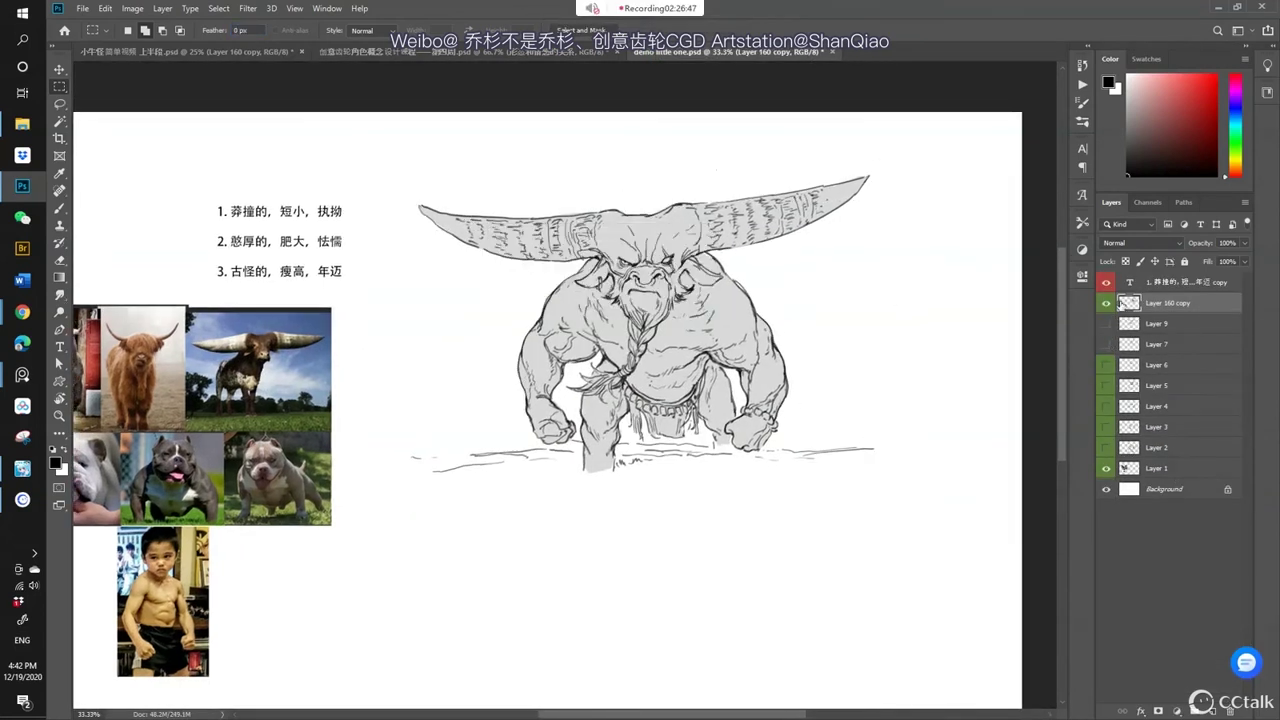
- Scale the bull sketch to about 89% and move it to the upper part of the canvas beside the reference photos
key(ctrl+t)
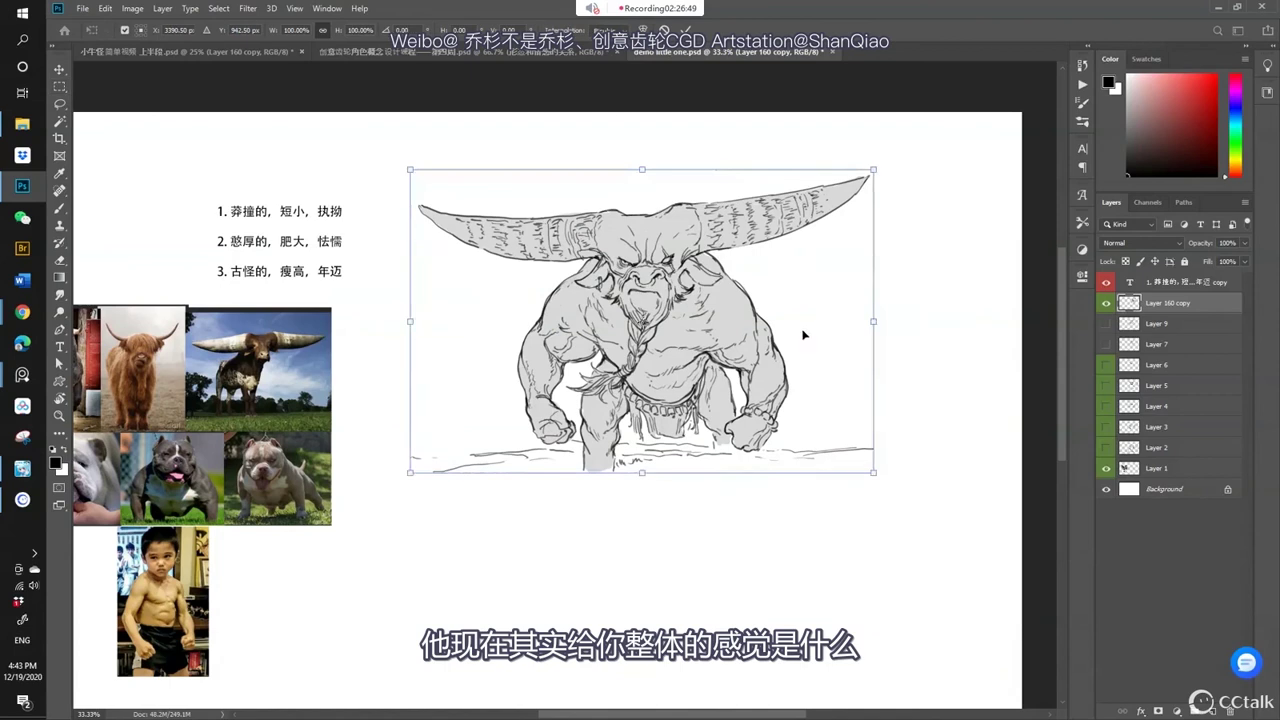
drag(805, 335, 783, 300)
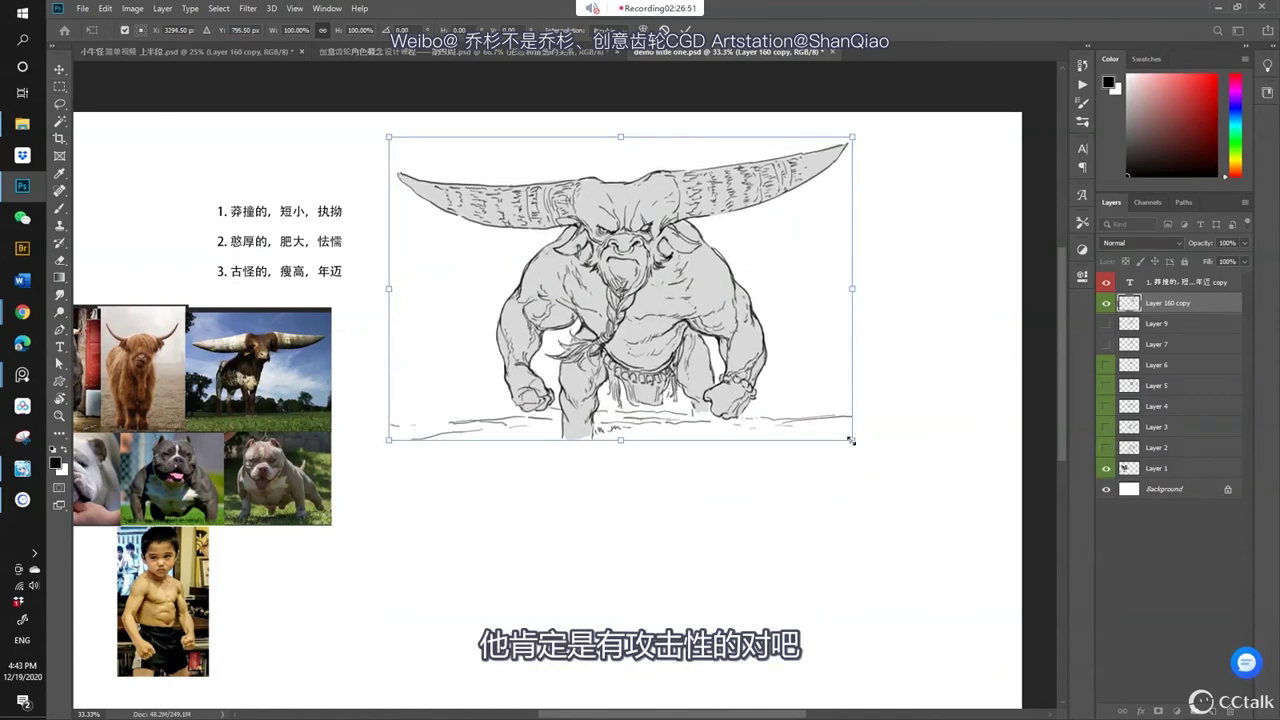
drag(852, 440, 803, 407)
mouse_move(727, 355)
mouse_down()
mouse_move(713, 362)
mouse_move(713, 349)
mouse_up()
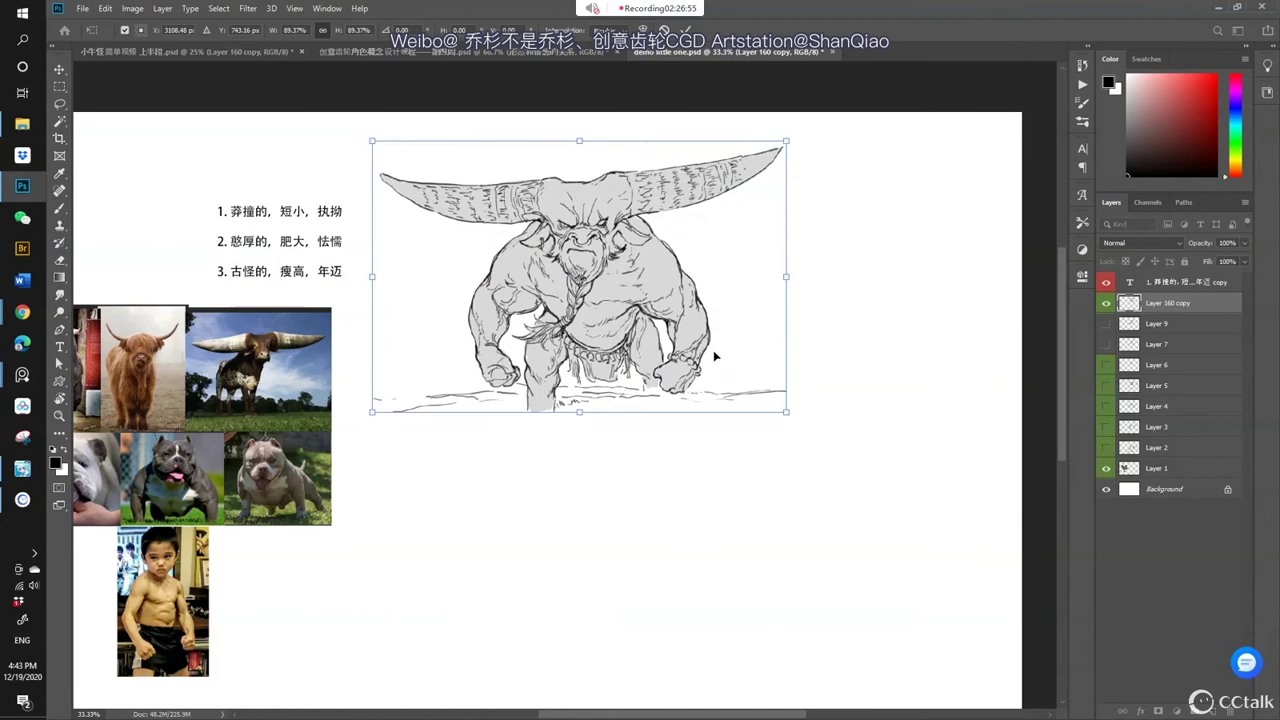
key(Return)
- Duplicate the resized bull sketch and place the copy directly below the original, about 4.3 in lower
key(ctrl+j)
key(ctrl+t)
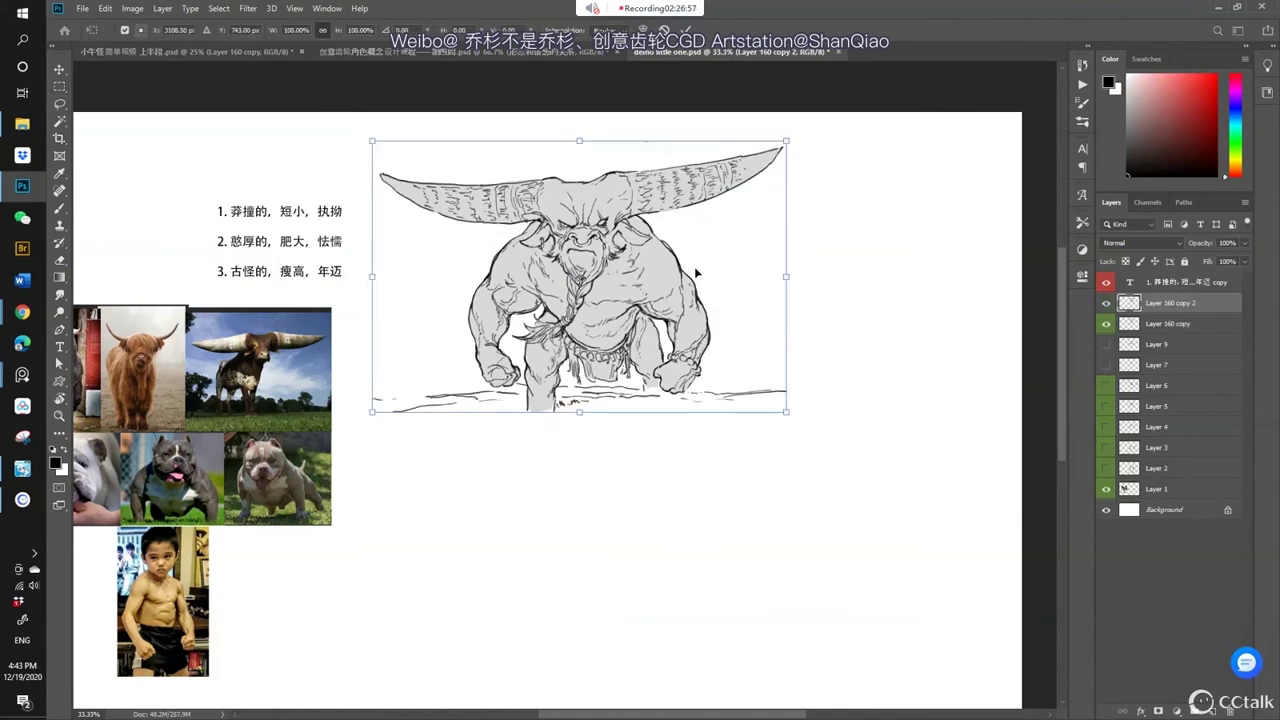
drag(690, 274, 688, 559)
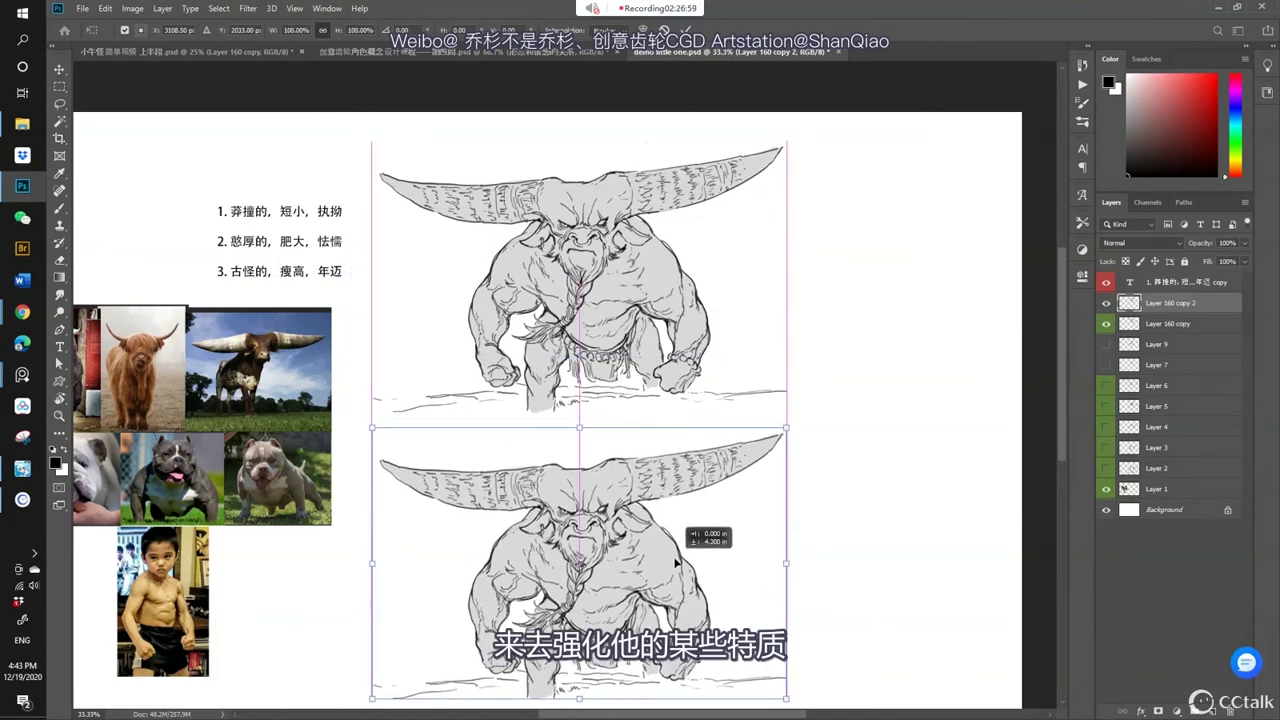
key(Return)
key(ctrl+minus)
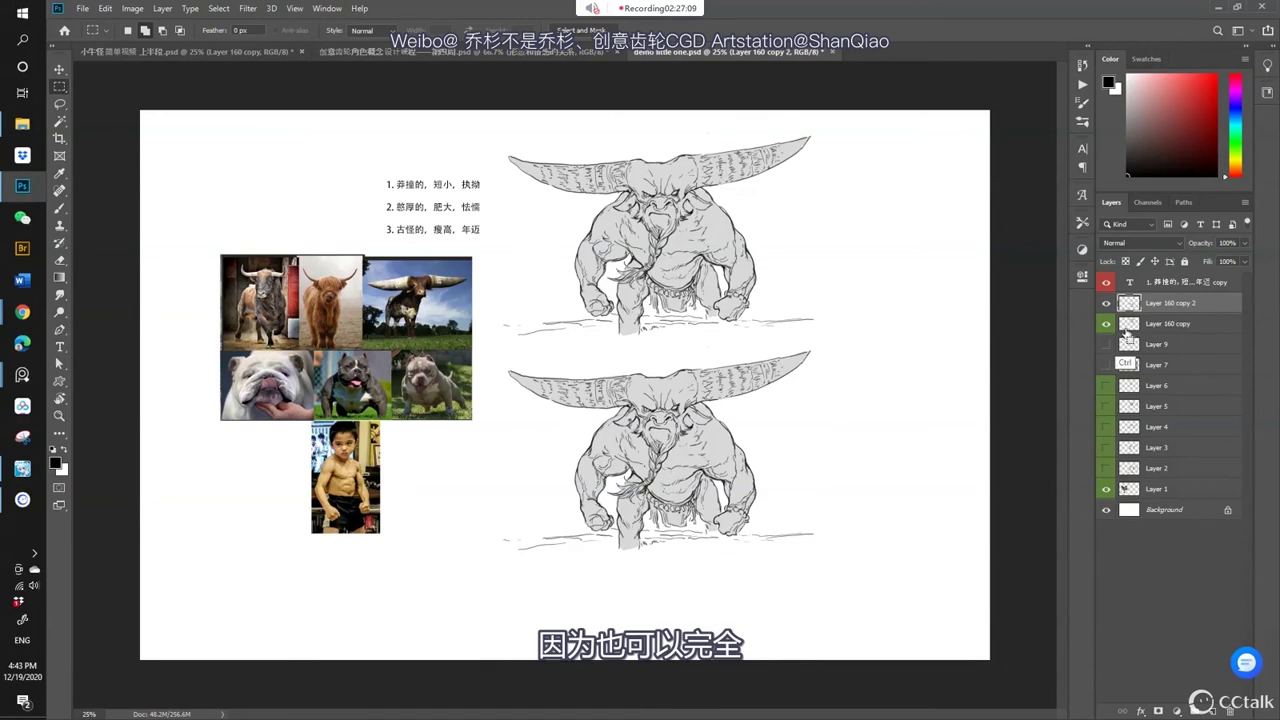
key(ctrl+plus)
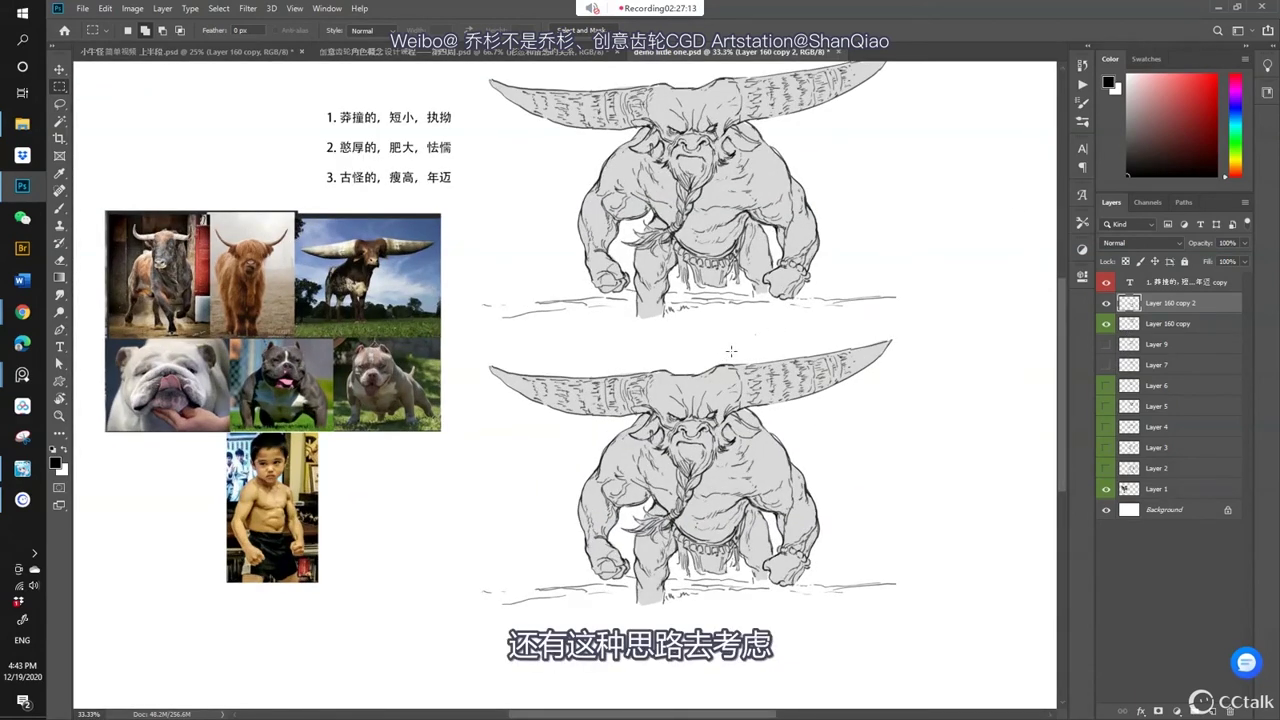
- Paint longer, sharper points onto both horn tips of the lower bull sketch with the Brush tool
key(b)
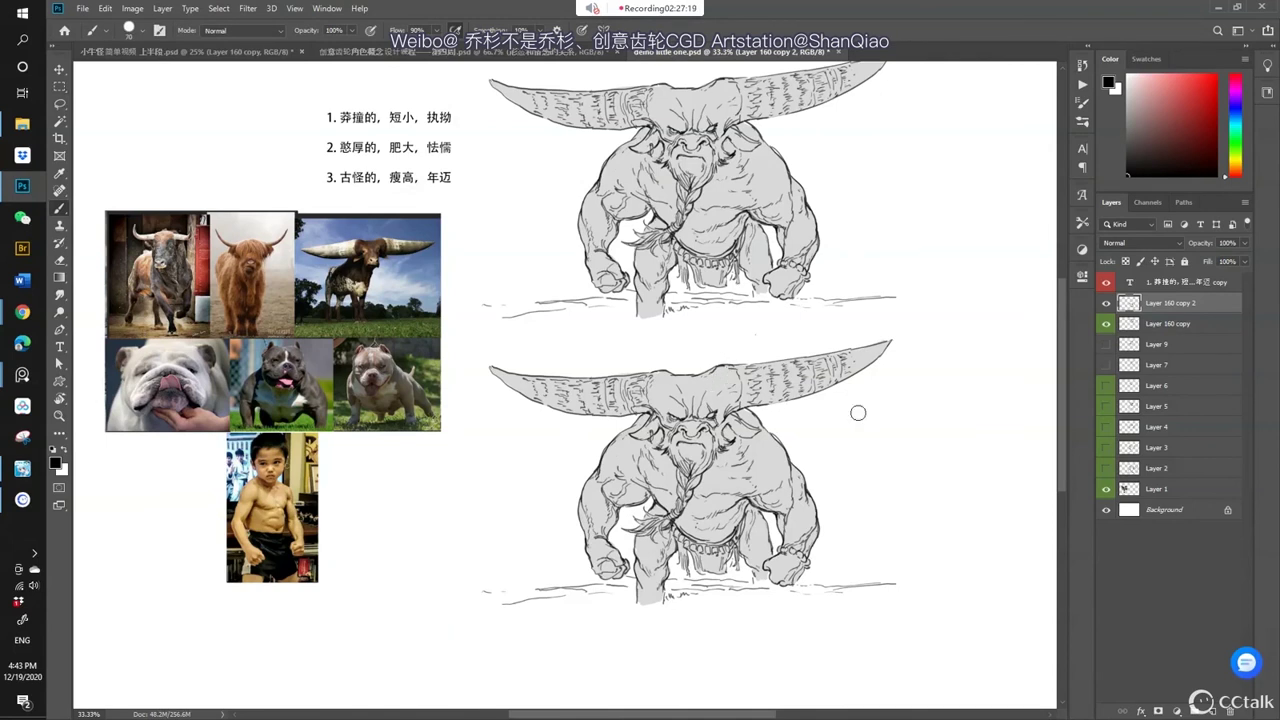
key(space)
drag(817, 417, 560, 466)
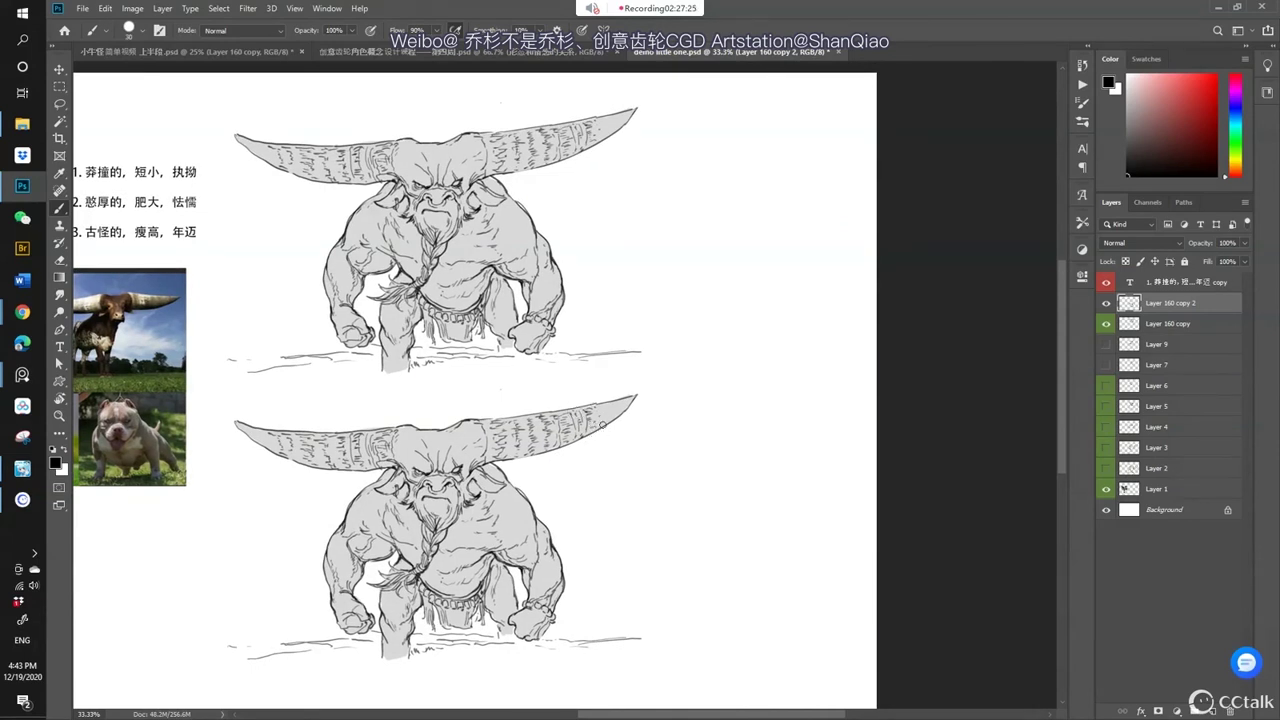
drag(615, 399, 656, 388)
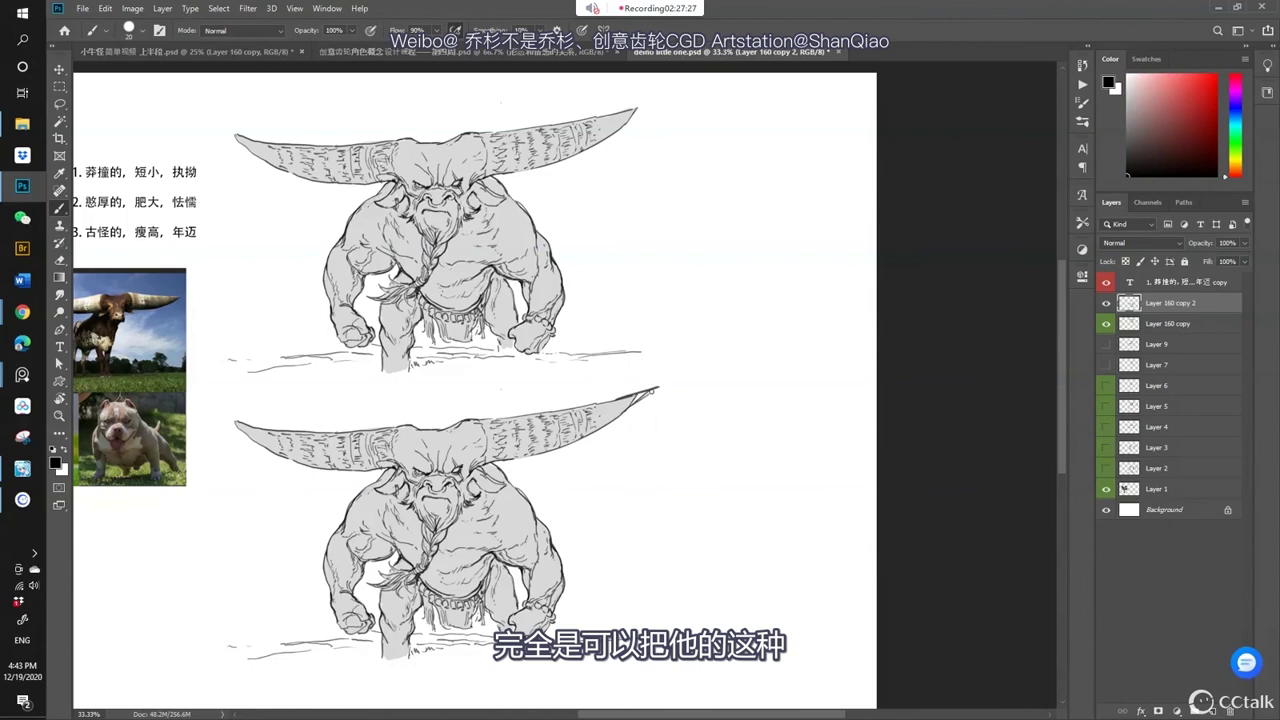
drag(608, 422, 650, 393)
key(x)
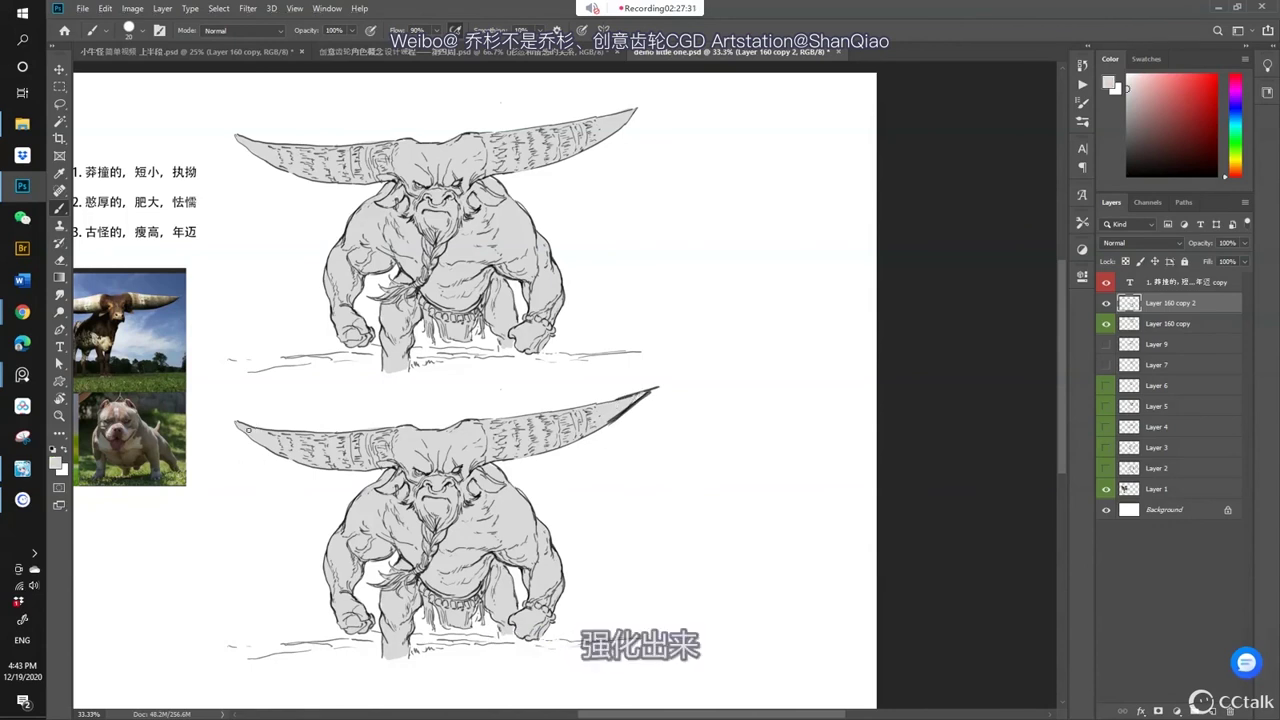
key(x)
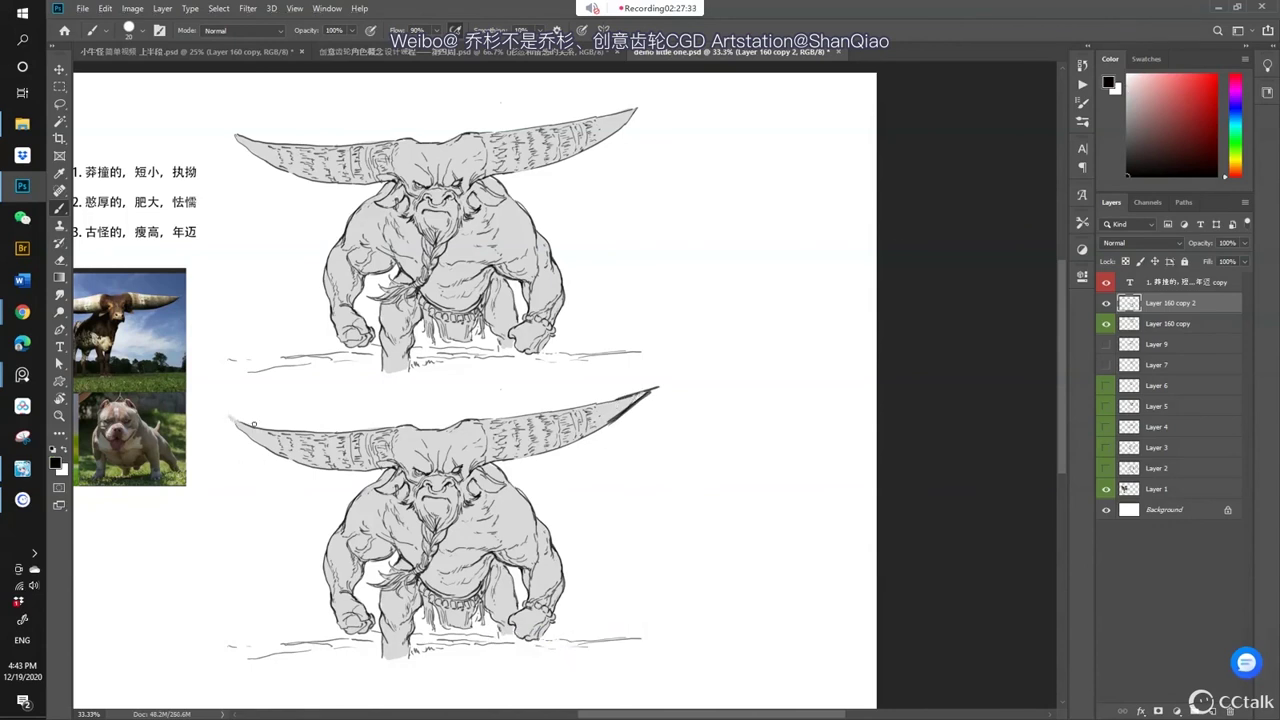
mouse_move(254, 424)
mouse_down()
mouse_move(222, 415)
mouse_move(250, 434)
mouse_up()
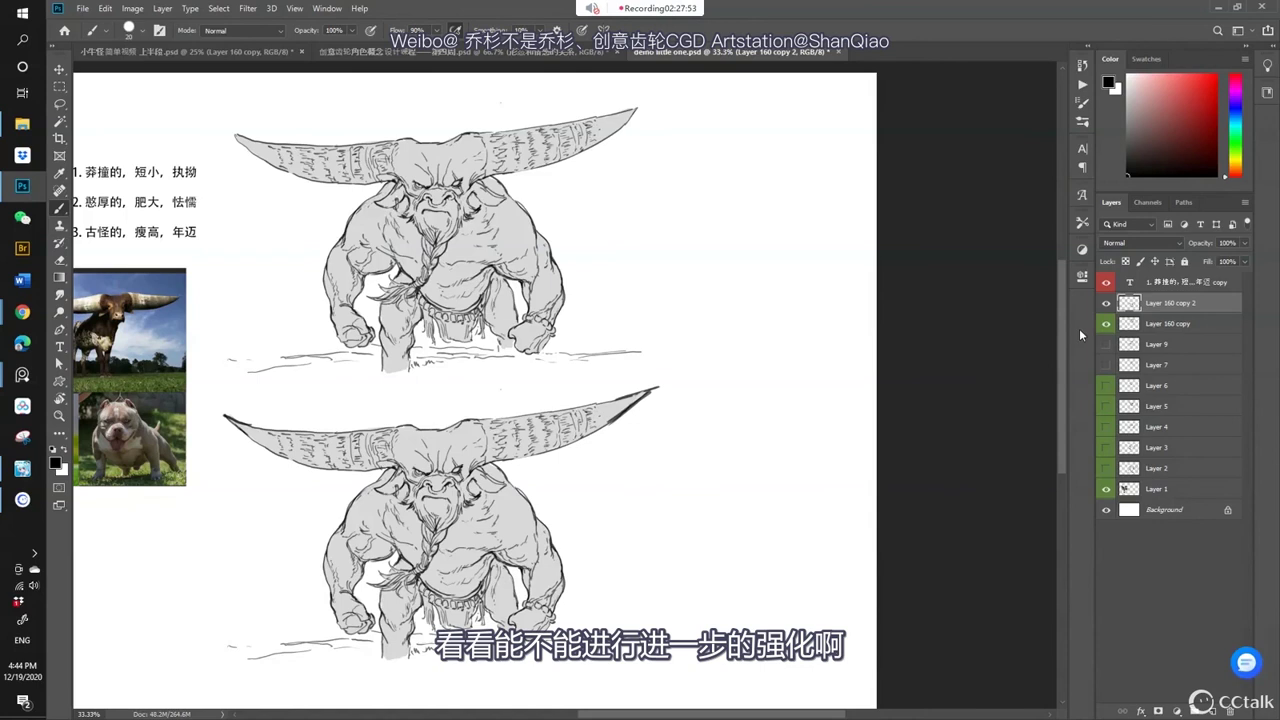
- Nudge the upper bull sketch on Layer 160 copy slightly upward to widen the gap between the two versions
key(ctrl+t)
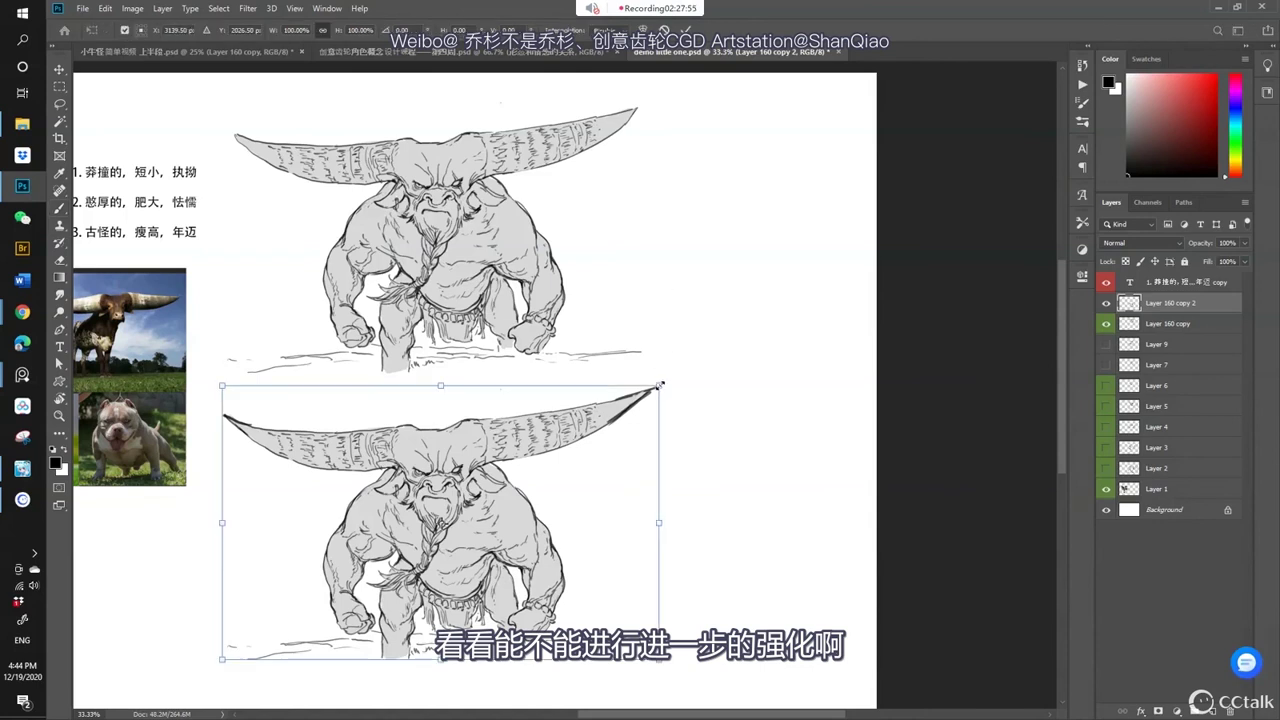
key(Return)
click(1160, 323)
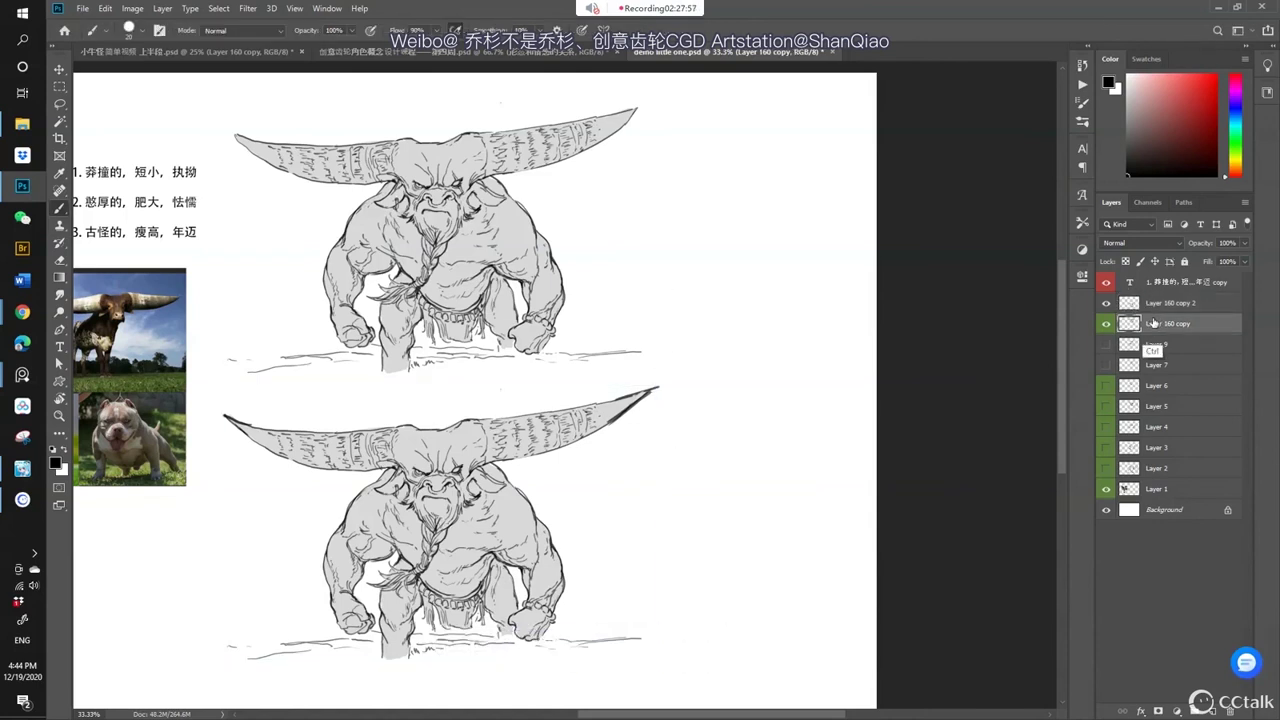
key(shift+Up)
key(shift+Up)
key(shift+Up)
key(shift+Up)
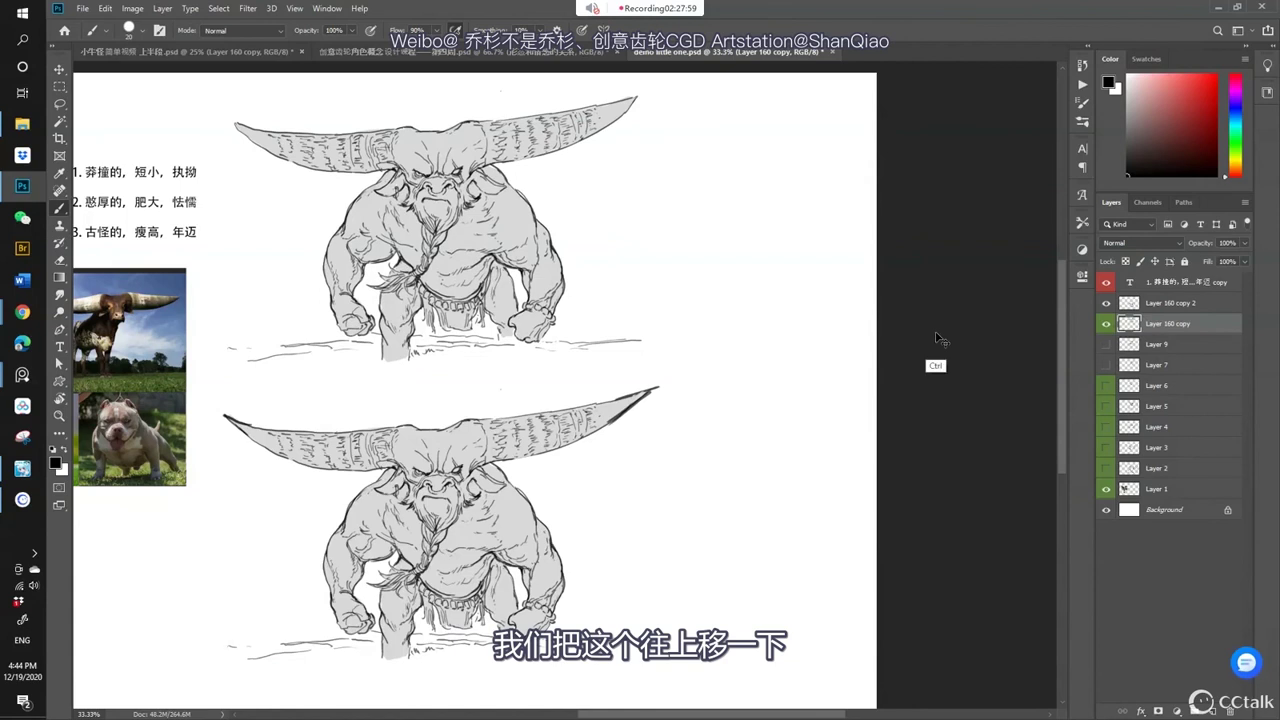
- On Layer 160 copy 2, paint a small pointed spike on each side of the lower bull's head, filled with the sampled body grey
click(1130, 305)
drag(617, 440, 633, 408)
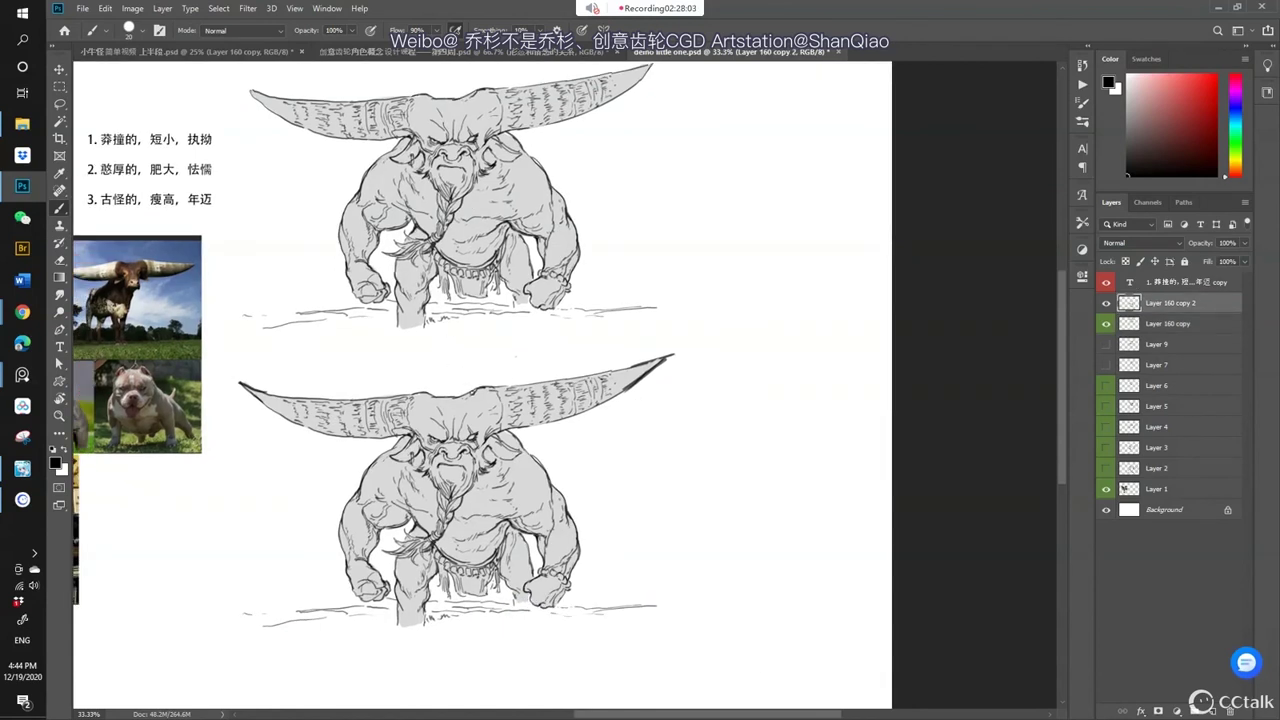
mouse_move(470, 394)
mouse_down()
mouse_move(485, 375)
mouse_move(478, 390)
mouse_up()
alt+click(489, 424)
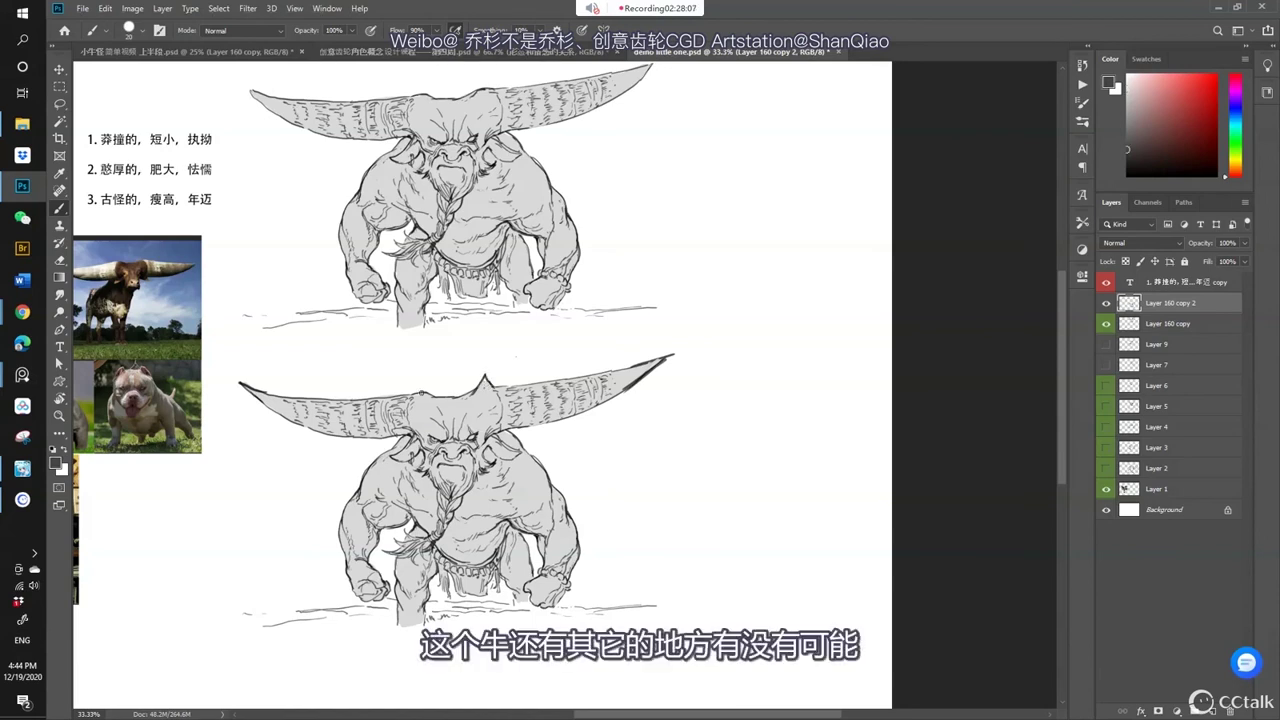
alt+click(422, 390)
alt+click(418, 397)
drag(418, 388, 421, 394)
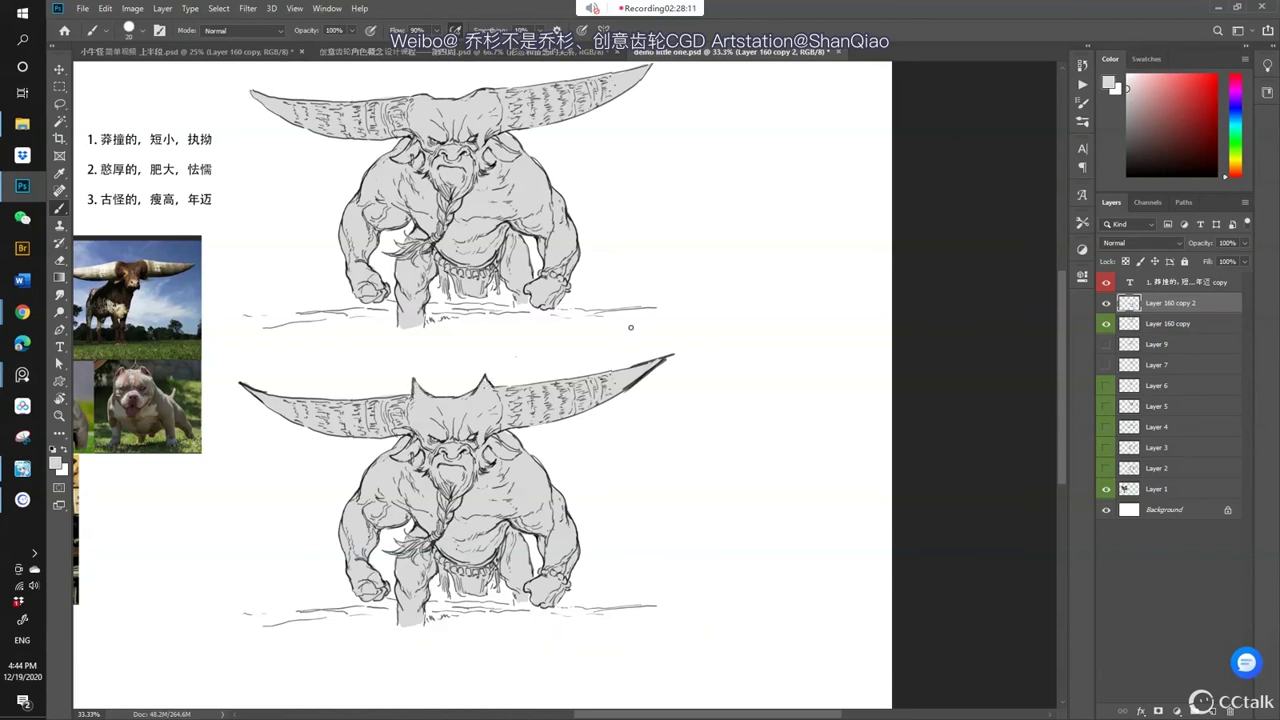
- Choose the Hard Round 19 pixels brush at size 15 and set the painting colour to black
right_click(487, 237)
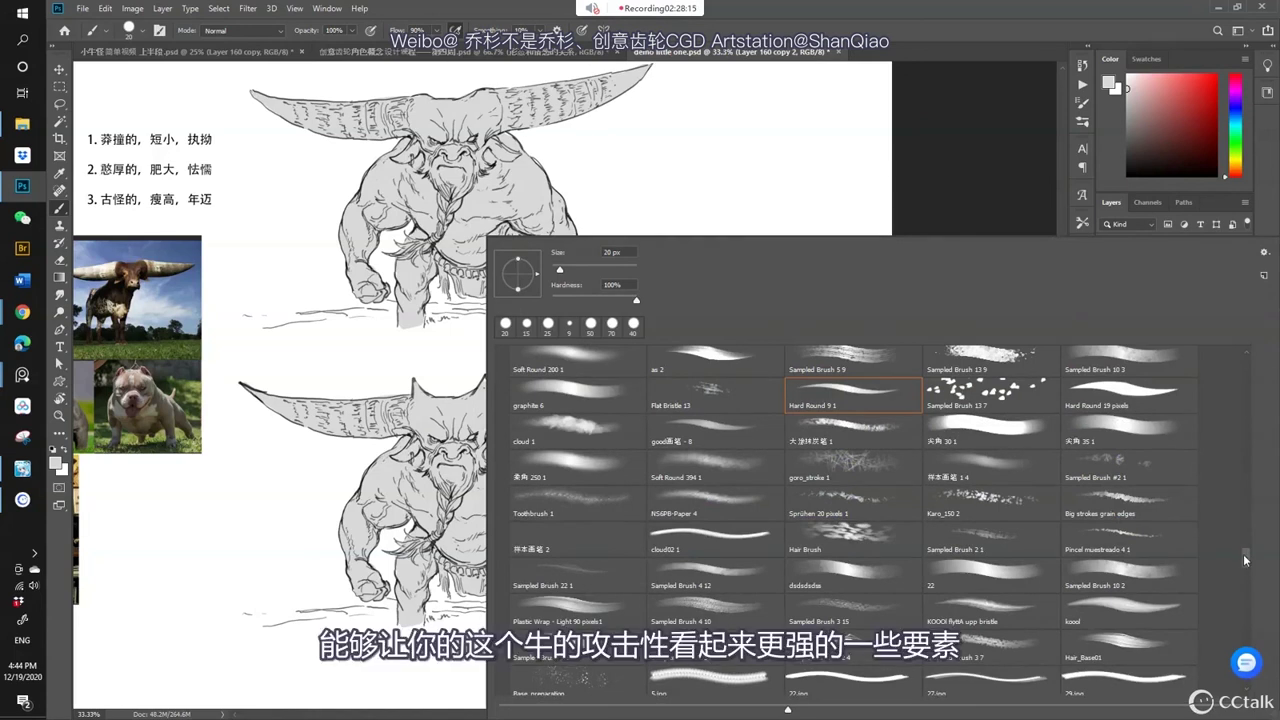
drag(1247, 561, 1245, 552)
scroll(1245, 552, down, 2)
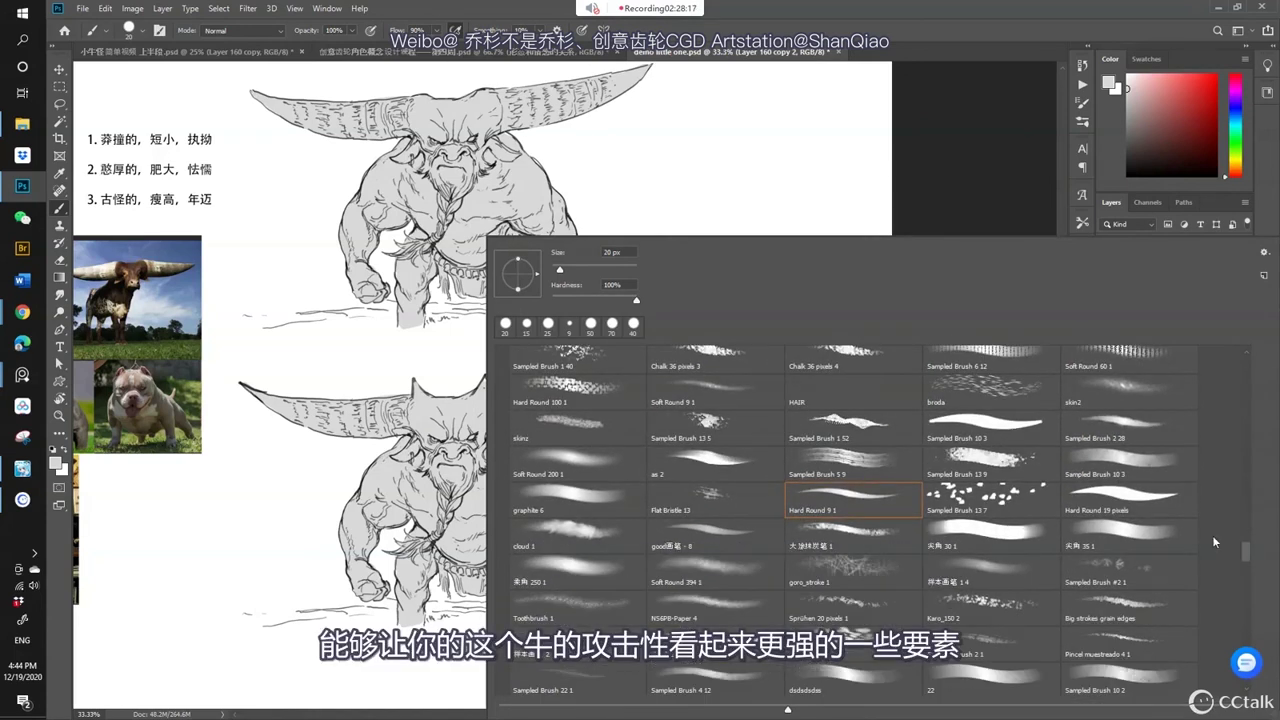
click(1150, 508)
click(478, 400)
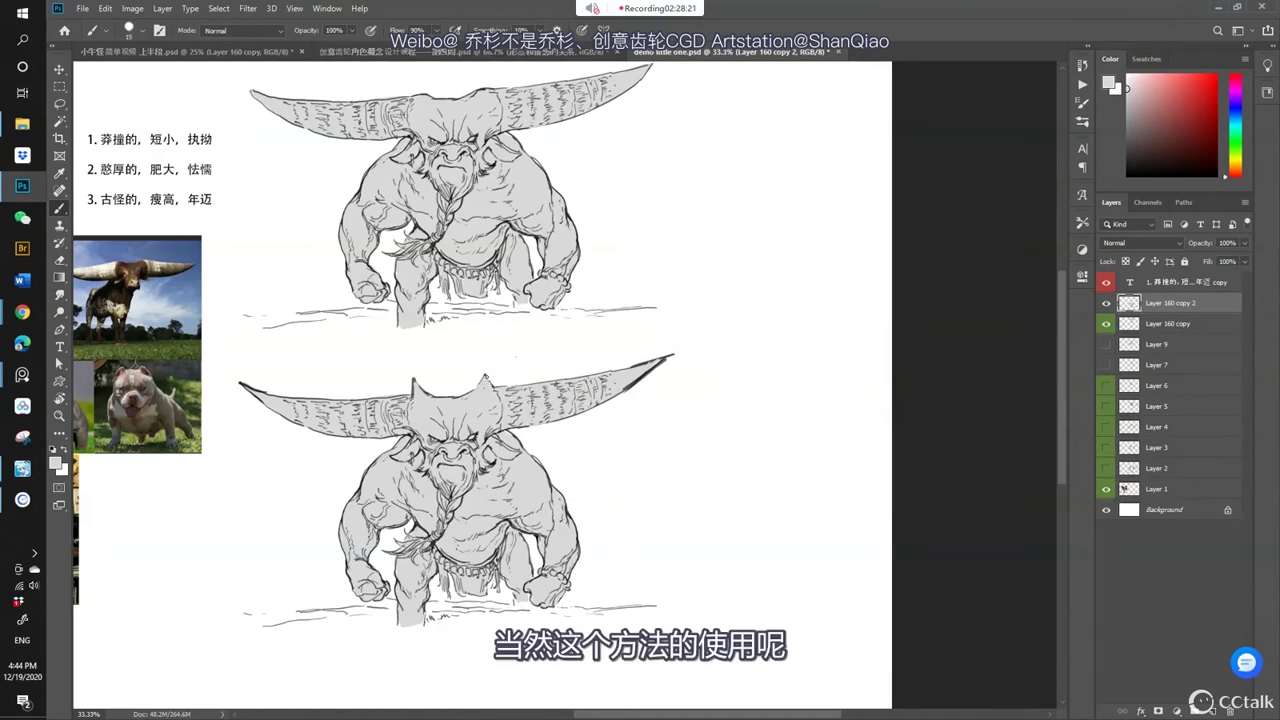
key(x)
key(bracketleft)
key(bracketright)
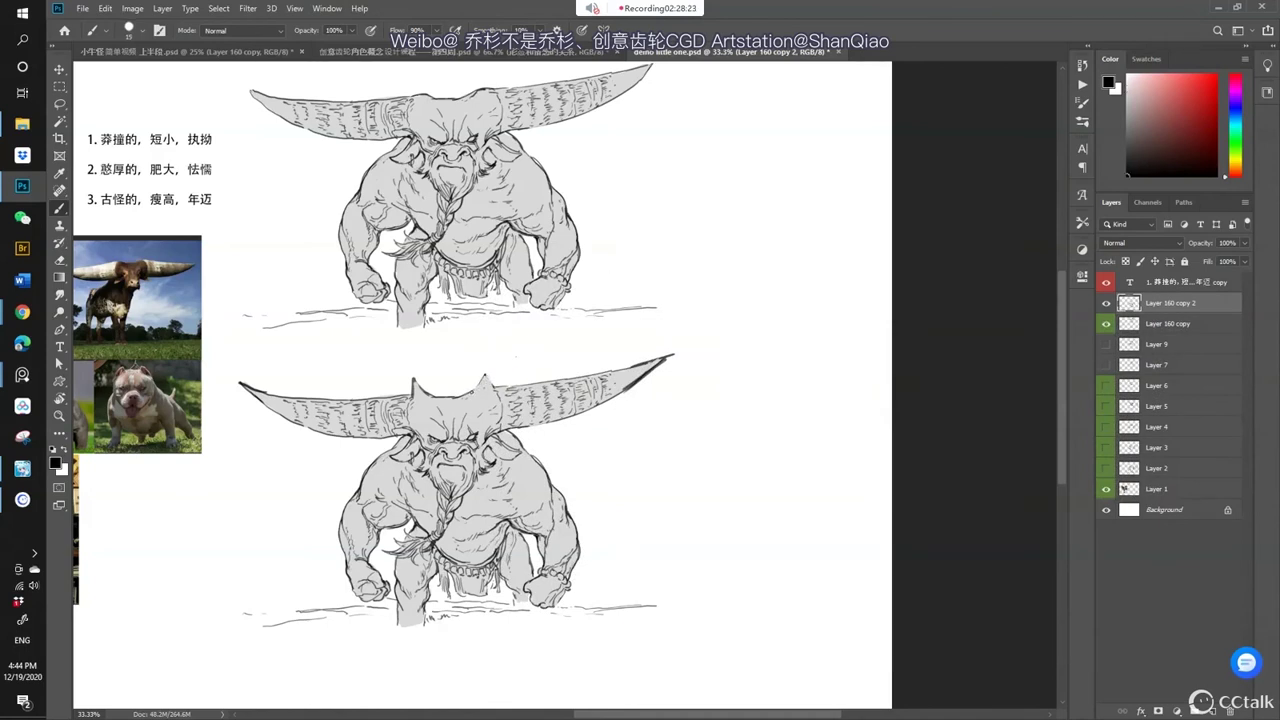
- Lengthen and sharpen the two head spikes on the lower bull, and add black contour lines at their bases
drag(486, 384, 490, 369)
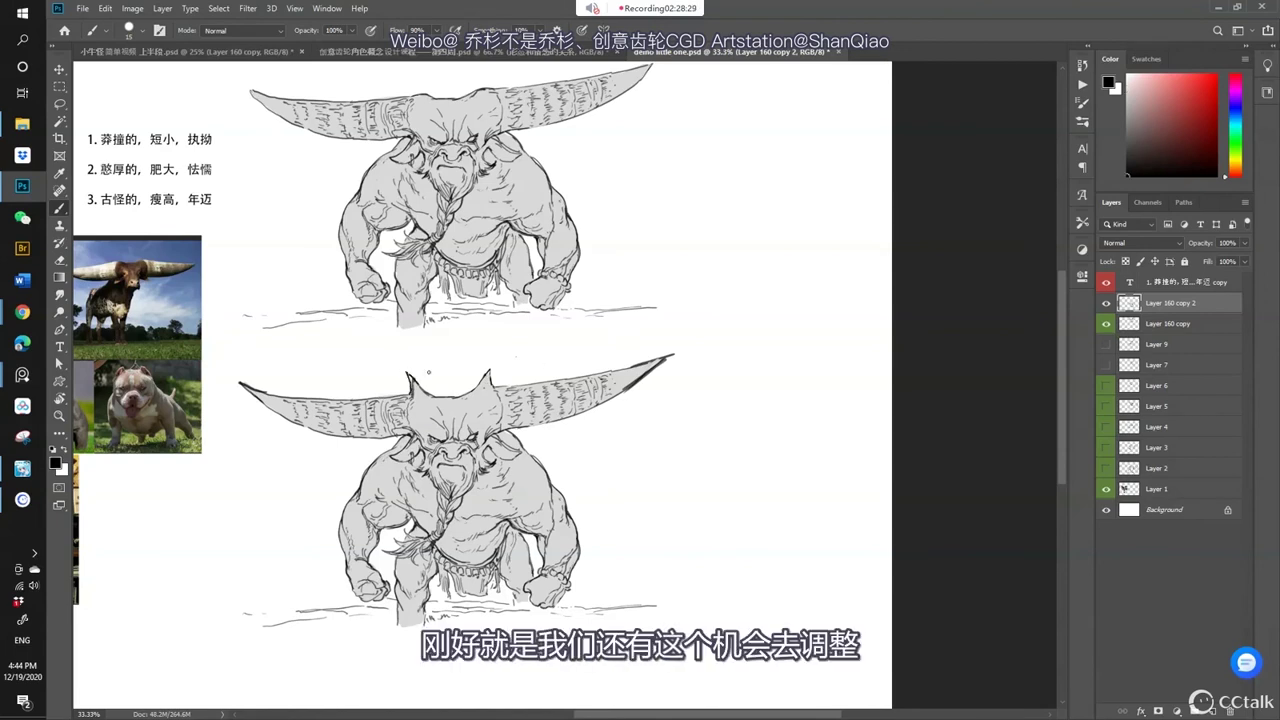
alt+click(419, 428)
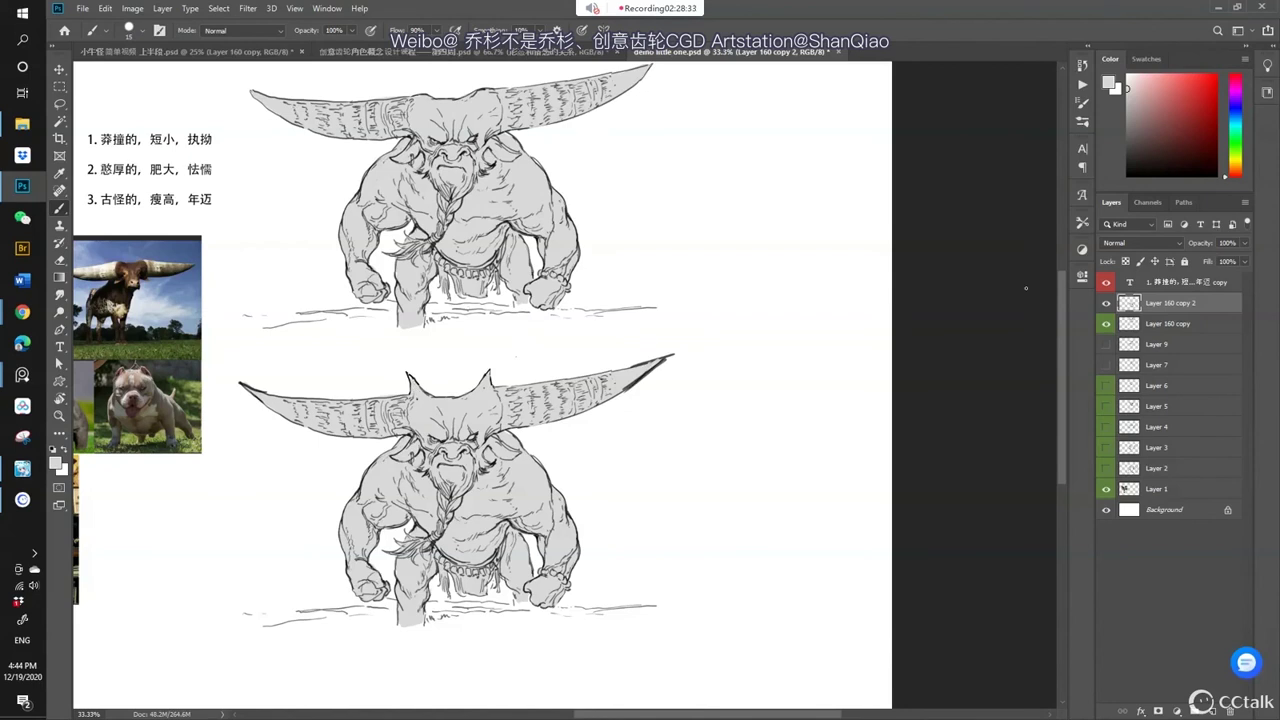
key(d)
drag(489, 386, 493, 400)
drag(410, 388, 417, 401)
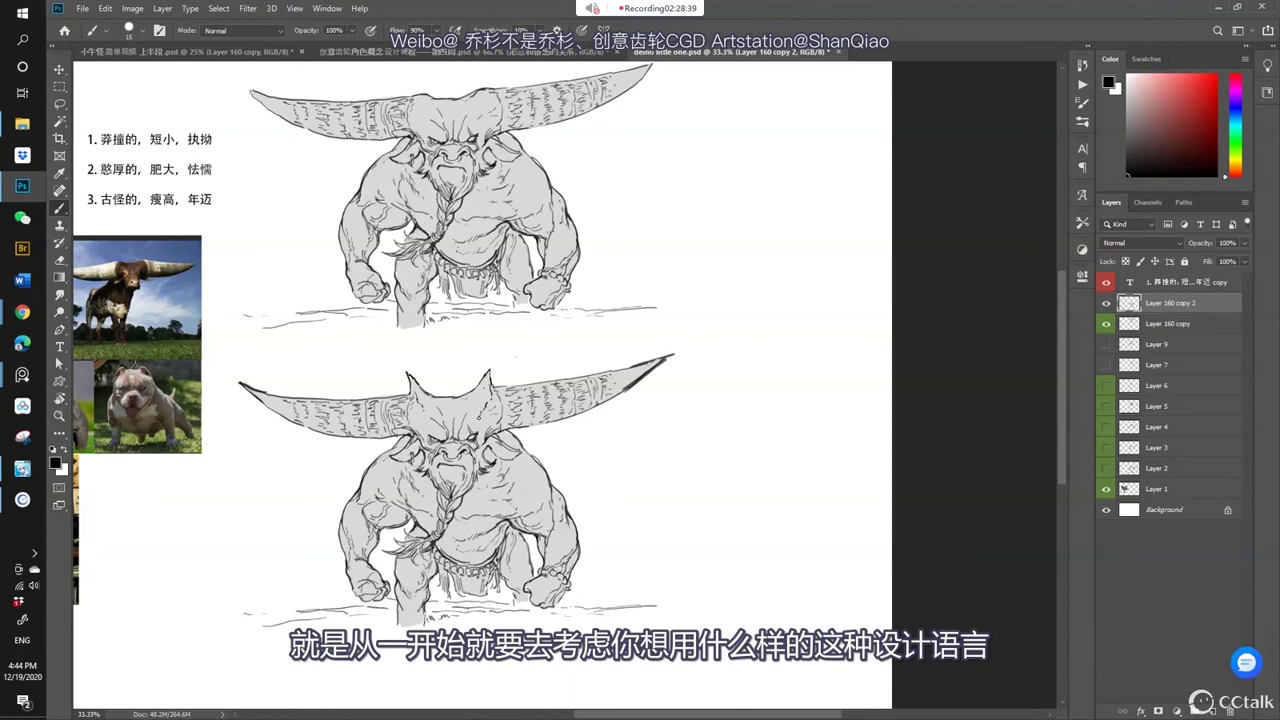
drag(490, 397, 494, 409)
alt+click(495, 436)
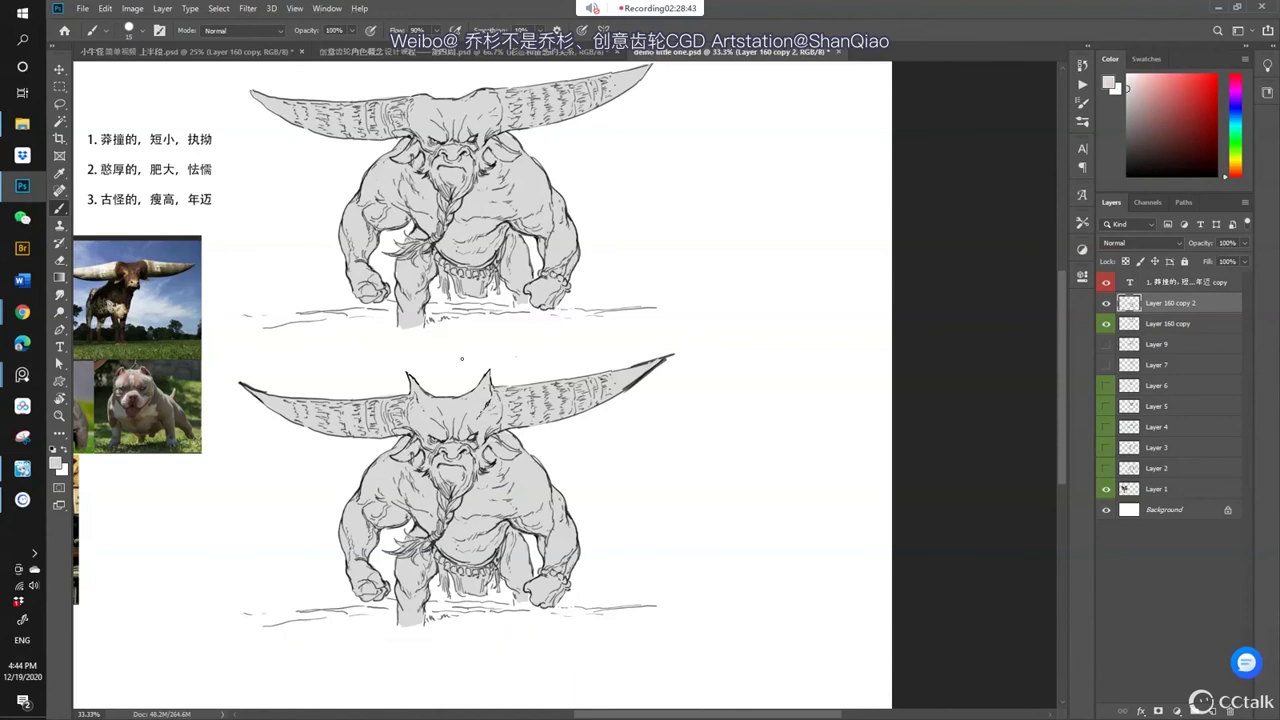
- Draw a pointed spike in black on the outer edge of the lower bull's left-hand arm and fill it with the body grey
click(1129, 176)
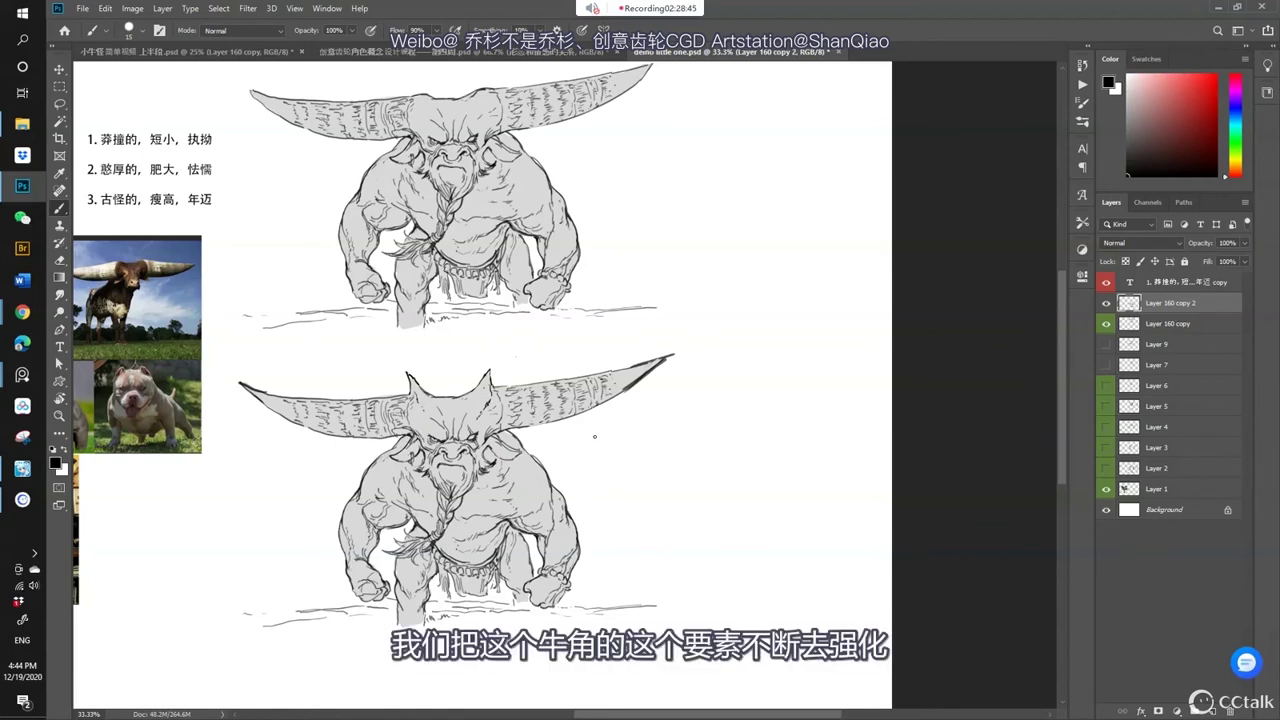
drag(514, 345, 587, 320)
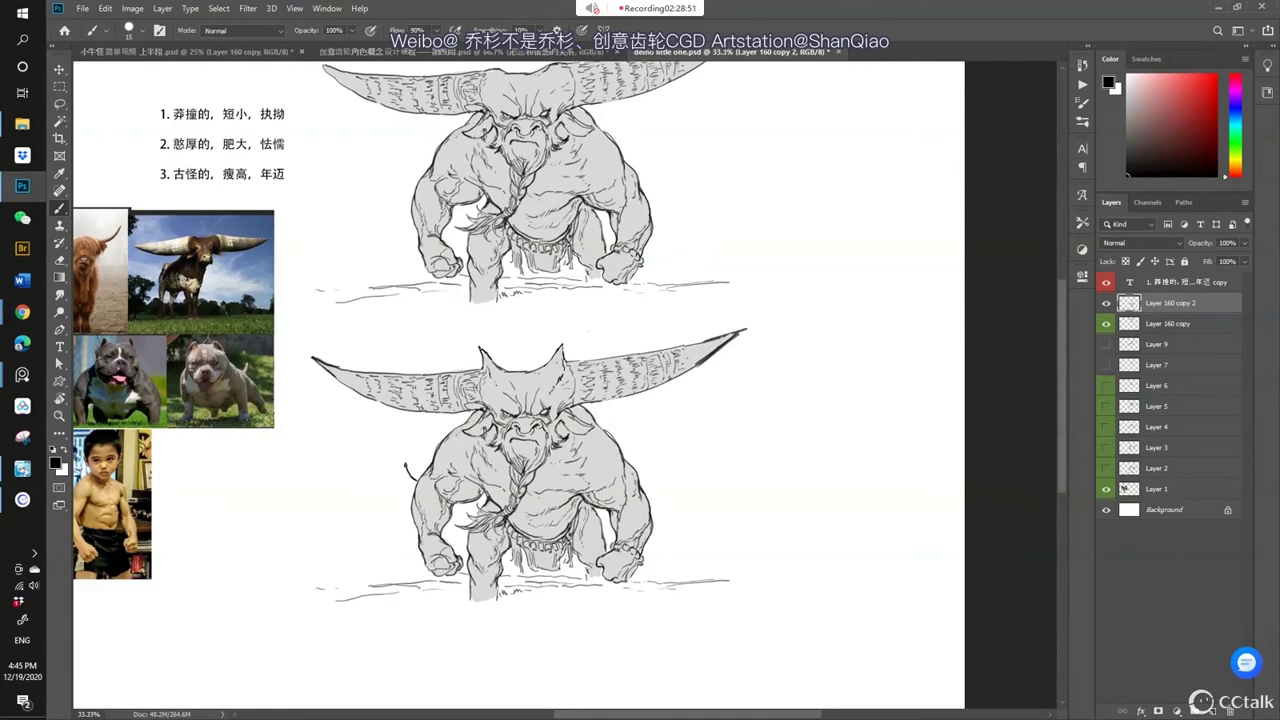
alt+click(409, 486)
drag(412, 478, 412, 508)
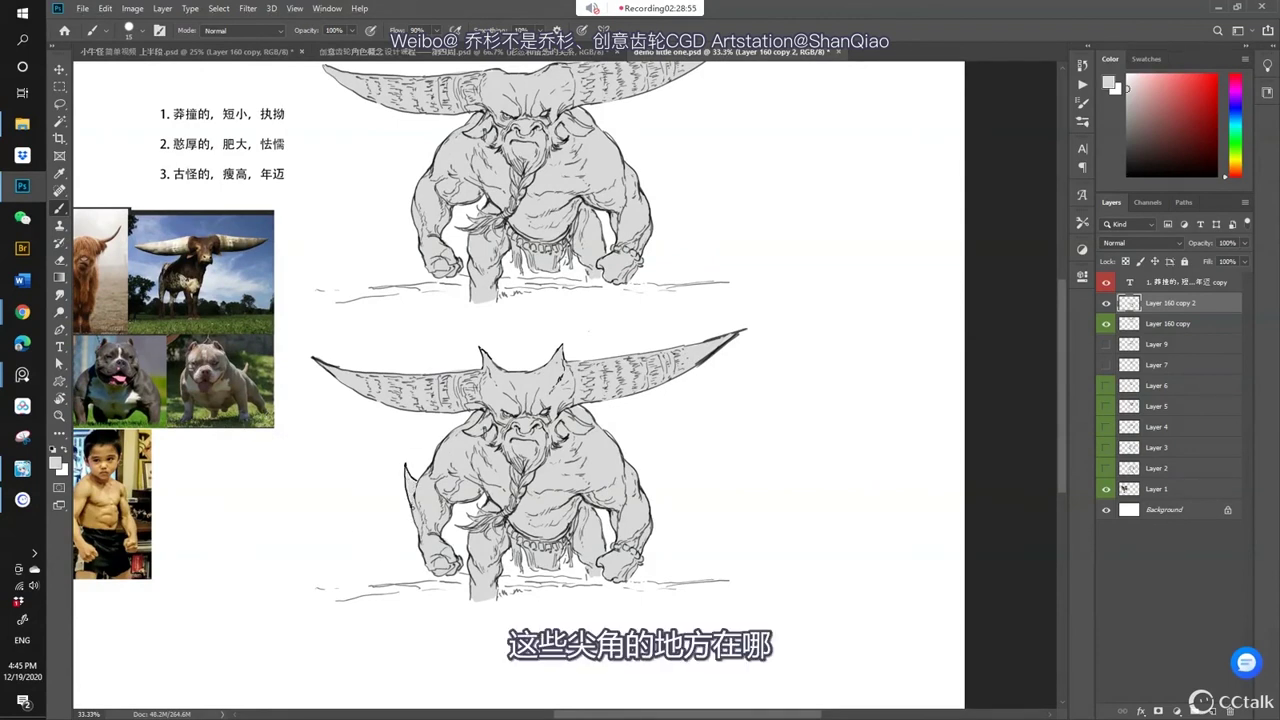
- Draw black spikes on the outer edge of the lower bull's right-hand arm, fill them with body grey, and add a smaller left-hand arm spike
key(d)
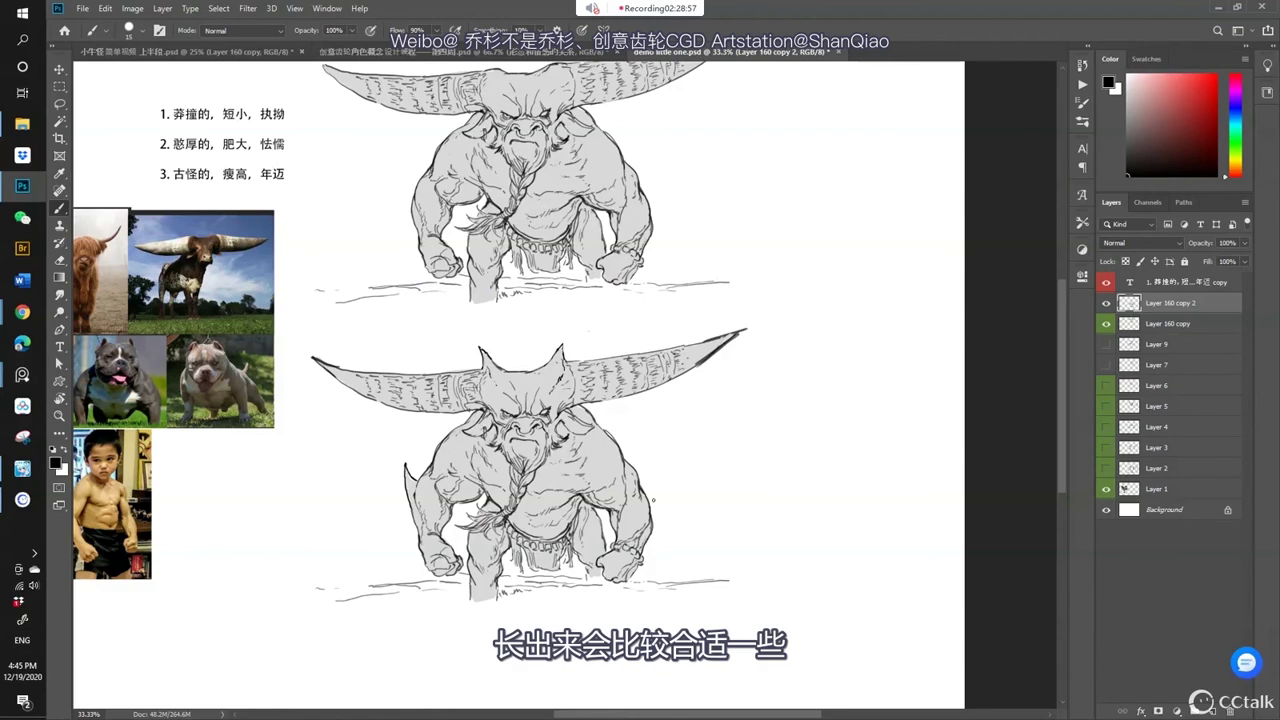
drag(655, 474, 657, 496)
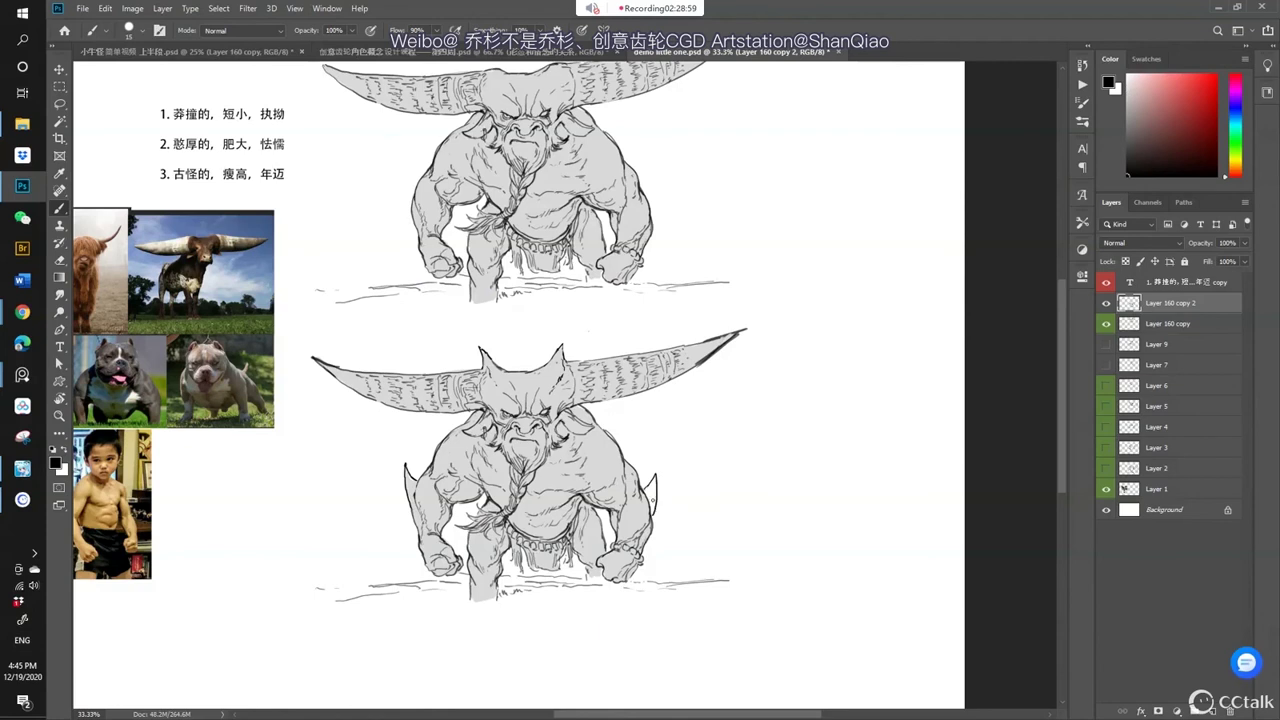
key(x)
alt+click(652, 552)
key(x)
- Sketch a pointed caret-shaped mark on the blank canvas beside the lower bull and undo it
drag(837, 363, 858, 345)
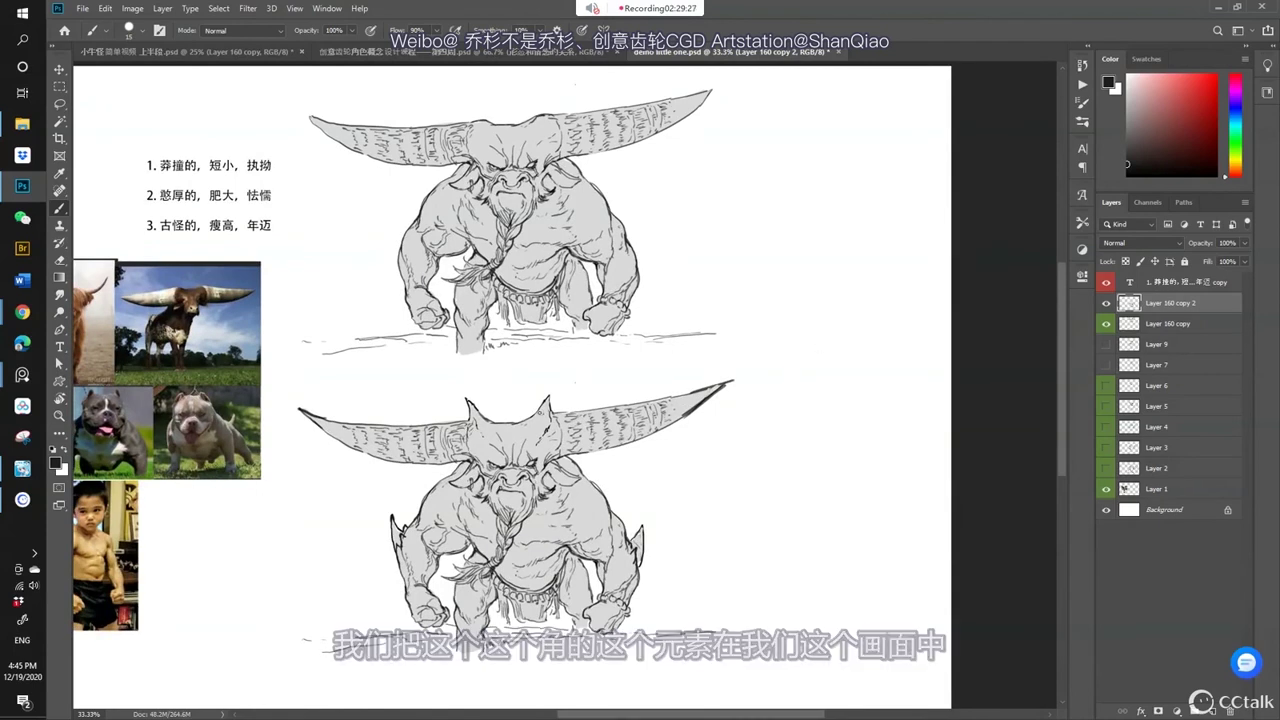
drag(809, 464, 809, 466)
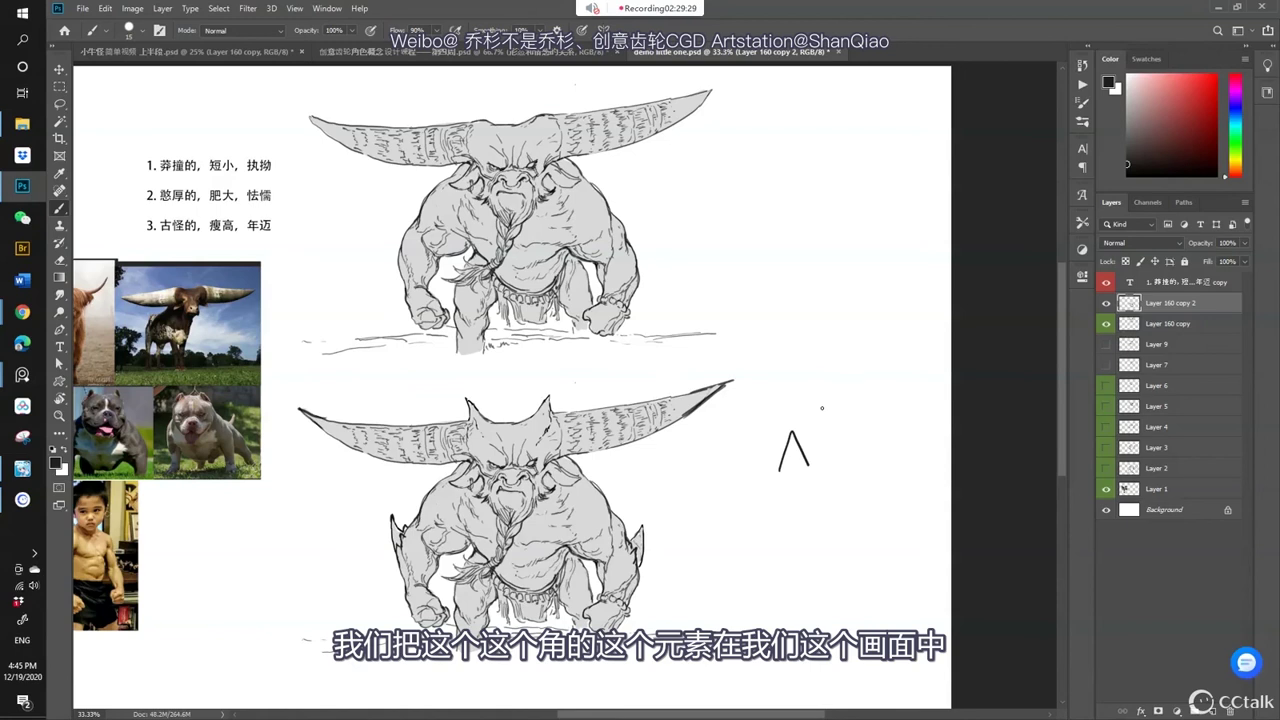
key(ctrl+z)
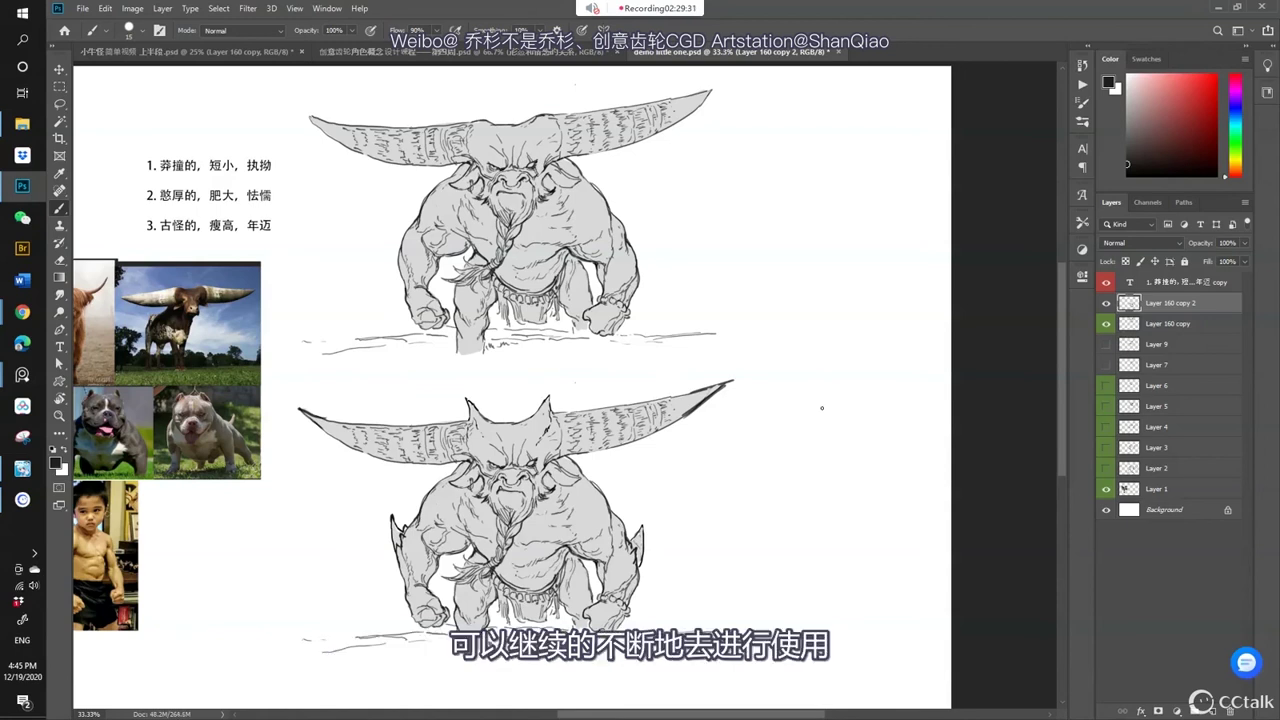
- Lasso the lower bull's front leg with the adjoining ground lines and merge Layer 160 copy 2 down into Layer 160 copy
drag(669, 491, 654, 390)
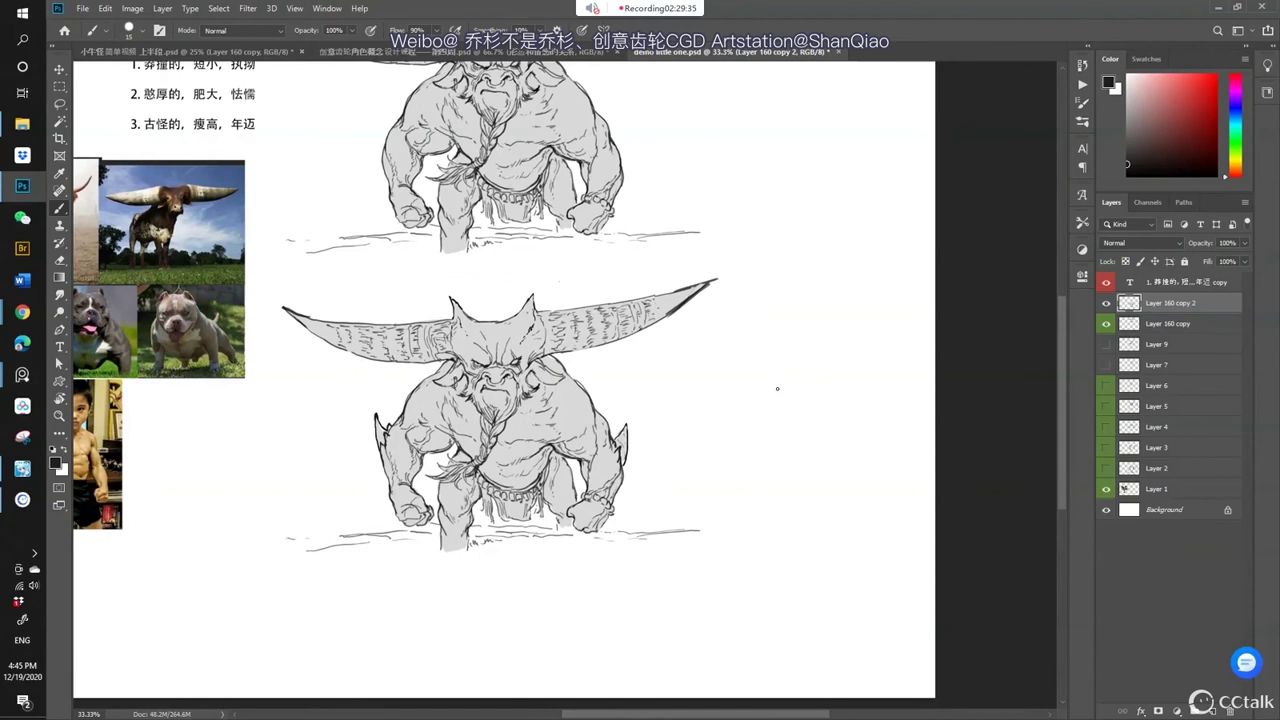
key(l)
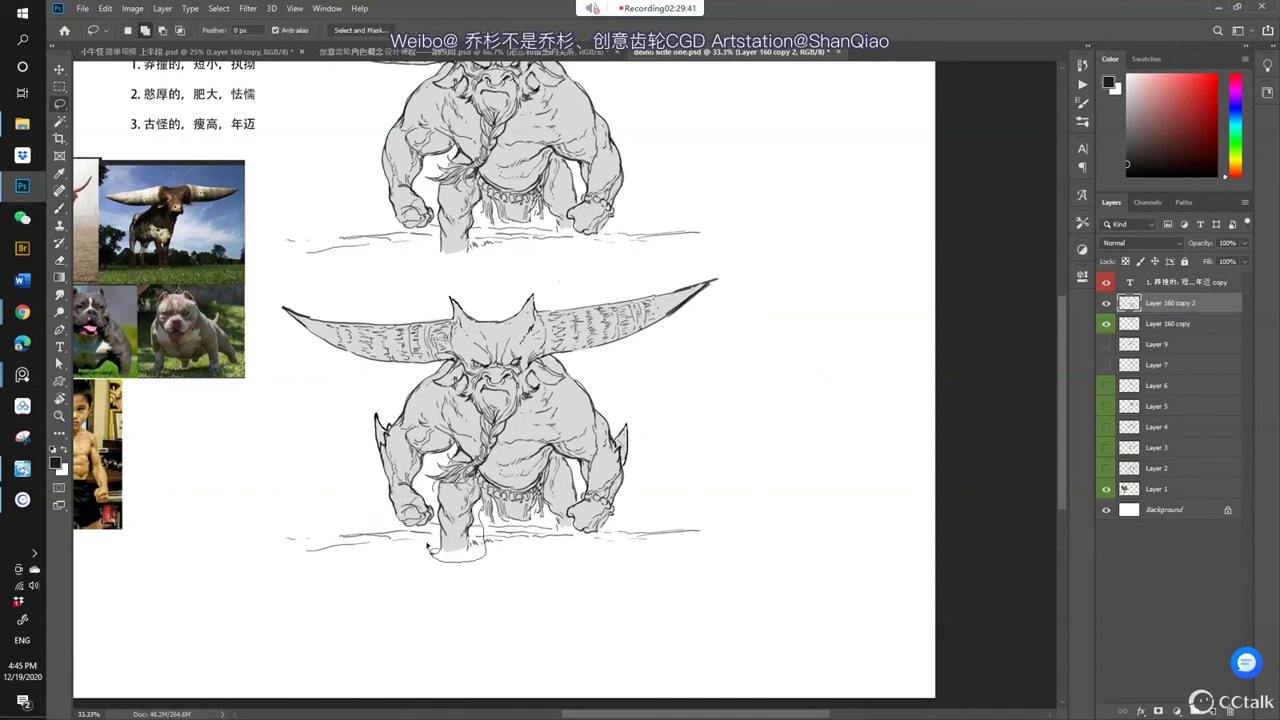
mouse_move(428, 546)
mouse_down()
mouse_move(318, 550)
mouse_move(404, 584)
mouse_move(285, 572)
mouse_move(330, 527)
mouse_up()
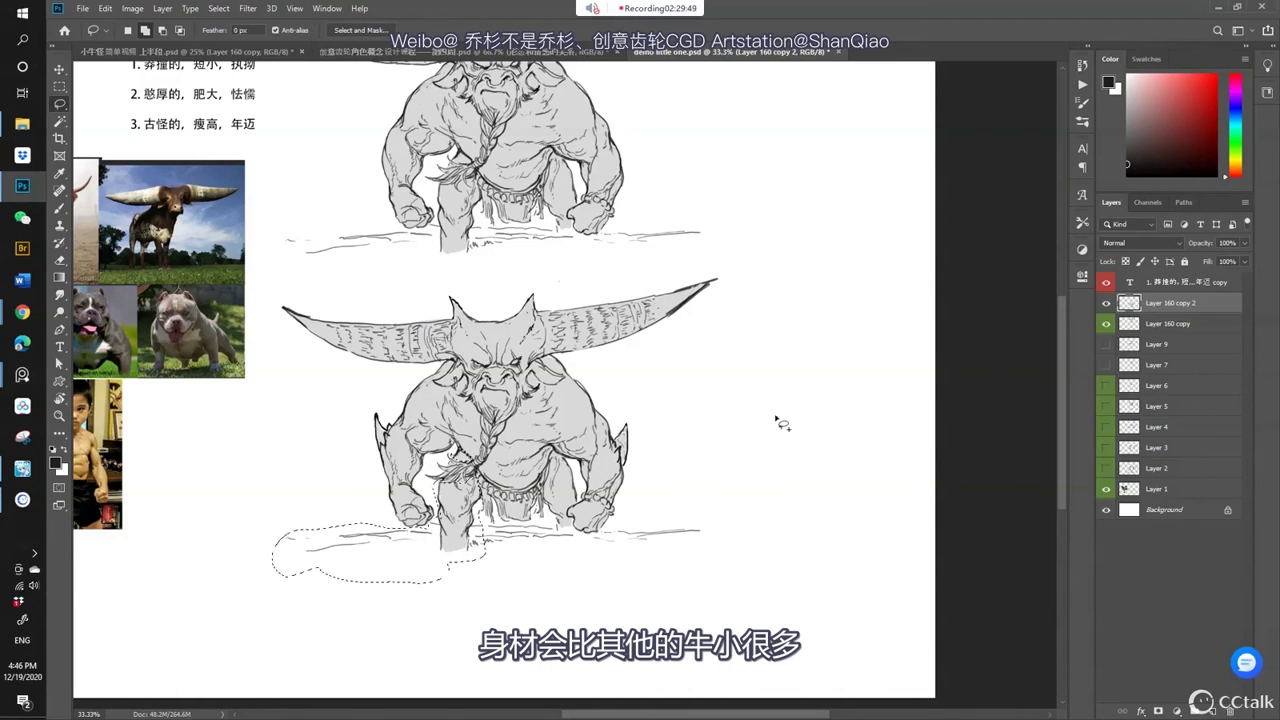
drag(485, 528, 490, 545)
key(Return)
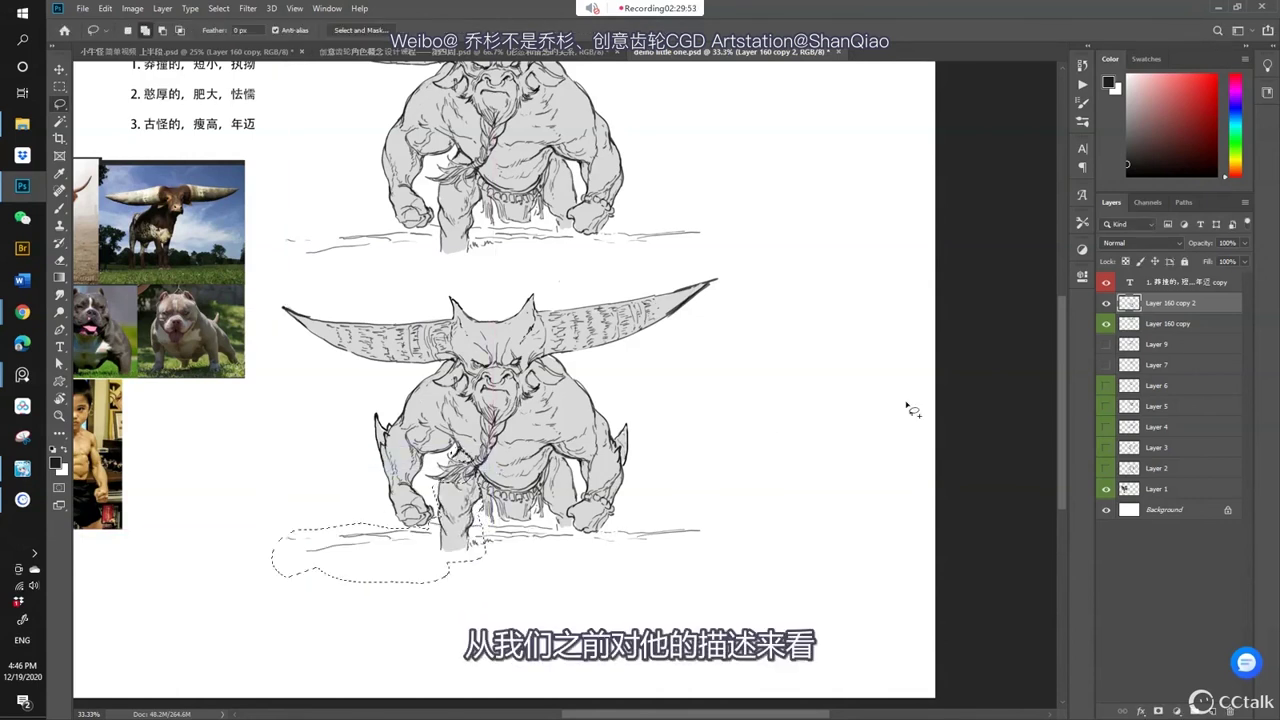
key(ctrl+e)
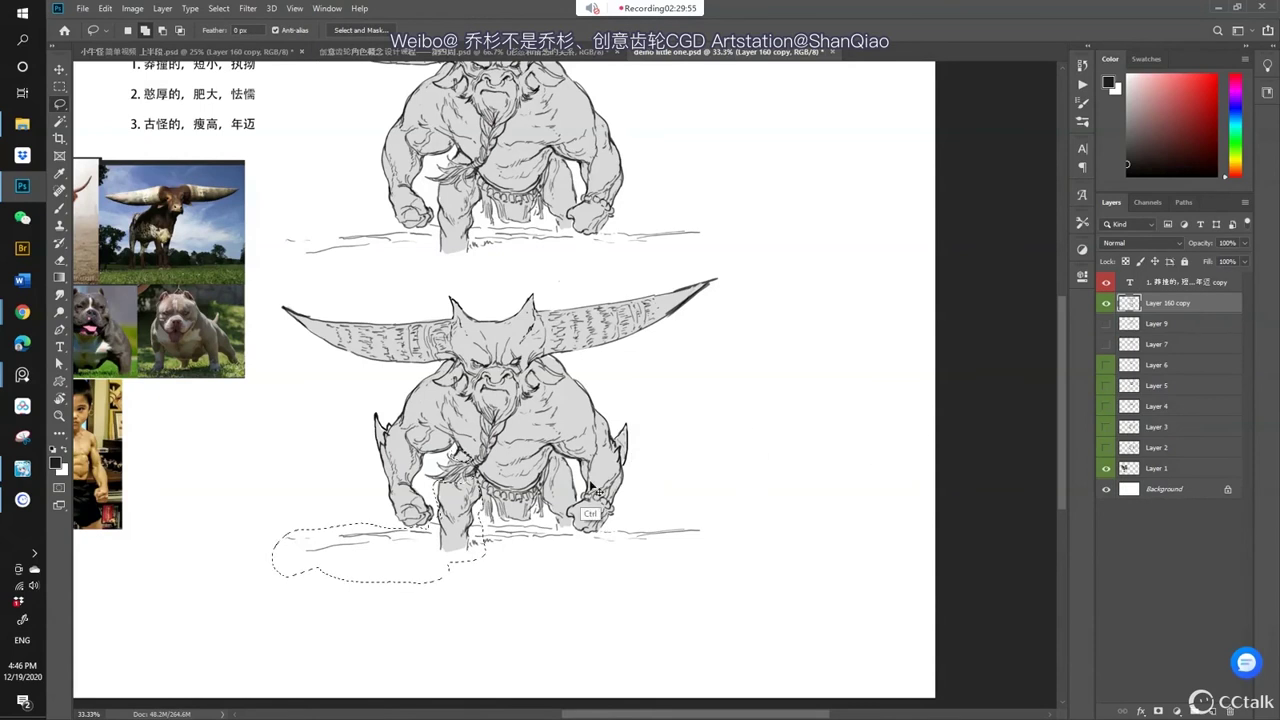
key(ctrl+t)
drag(463, 523, 474, 538)
key(Return)
click(1106, 304)
click(1105, 306)
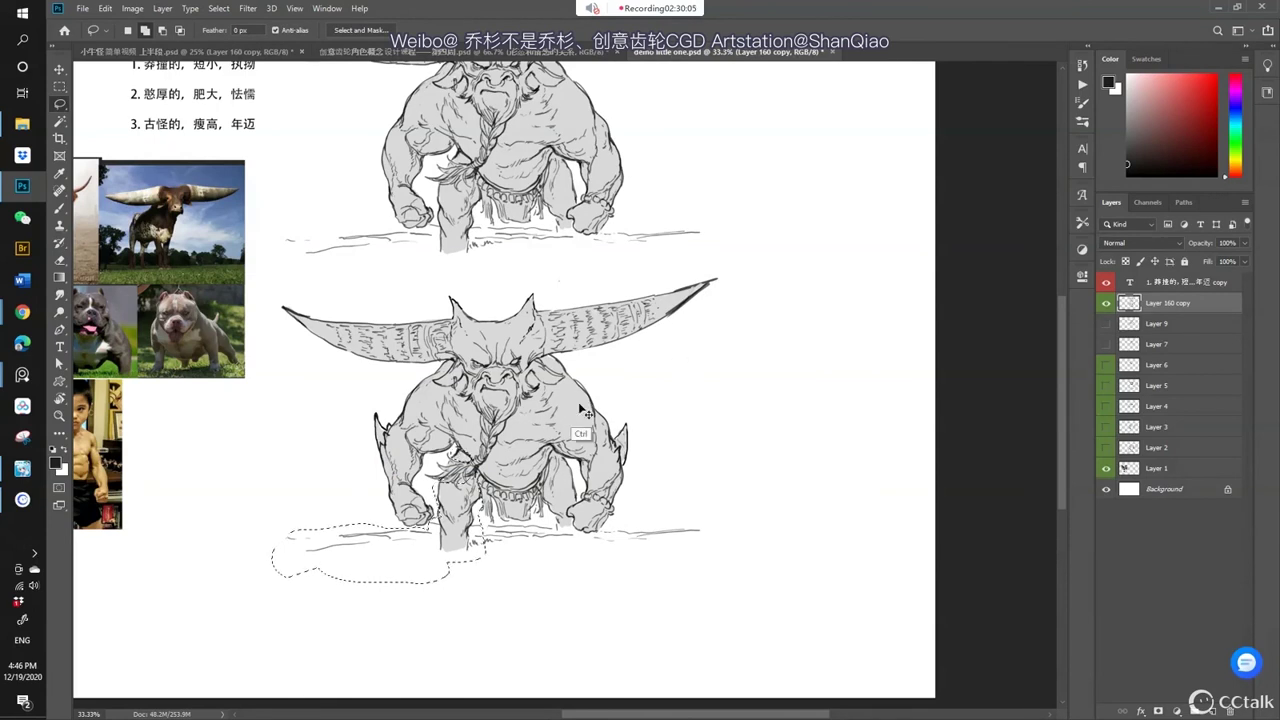
- Move the selected front leg and ground lines of the lower bull slightly downward with Free Transform and deselect
key(ctrl+t)
mouse_move(478, 532)
mouse_down()
mouse_move(477, 565)
mouse_move(477, 550)
mouse_up()
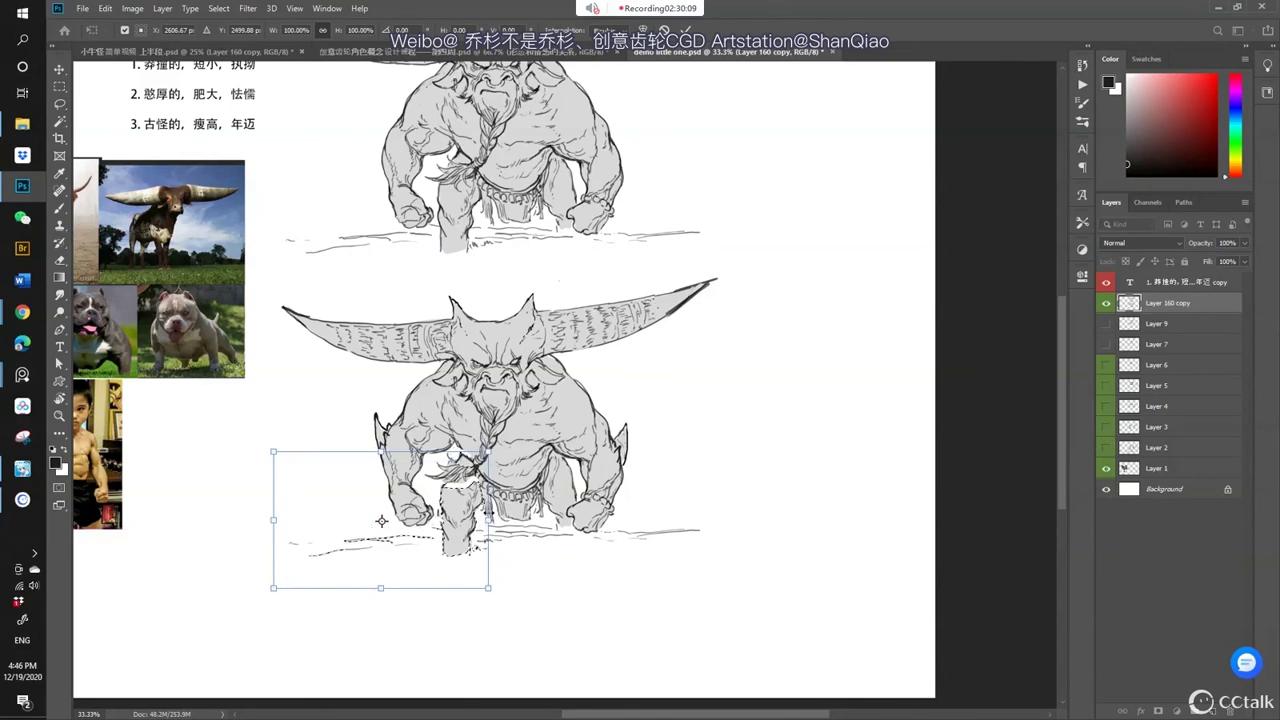
key(Return)
key(ctrl+d)
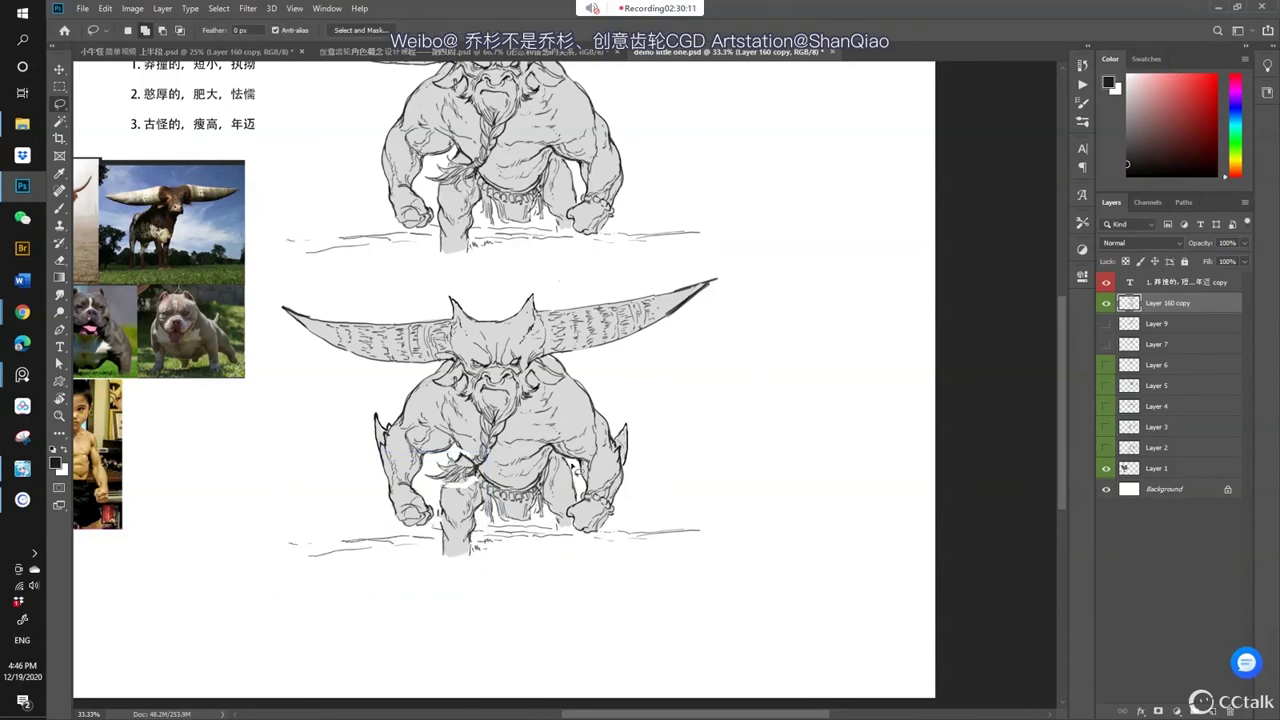
- Lasso the lower bull's hind leg, loincloth and nearby ground, shift them slightly downward with Free Transform, and deselect
mouse_move(541, 487)
mouse_down()
mouse_move(553, 528)
mouse_move(580, 540)
mouse_move(566, 468)
mouse_move(545, 489)
mouse_move(548, 528)
mouse_move(484, 538)
mouse_move(540, 558)
mouse_move(524, 526)
mouse_move(546, 527)
mouse_up()
key(ctrl+t)
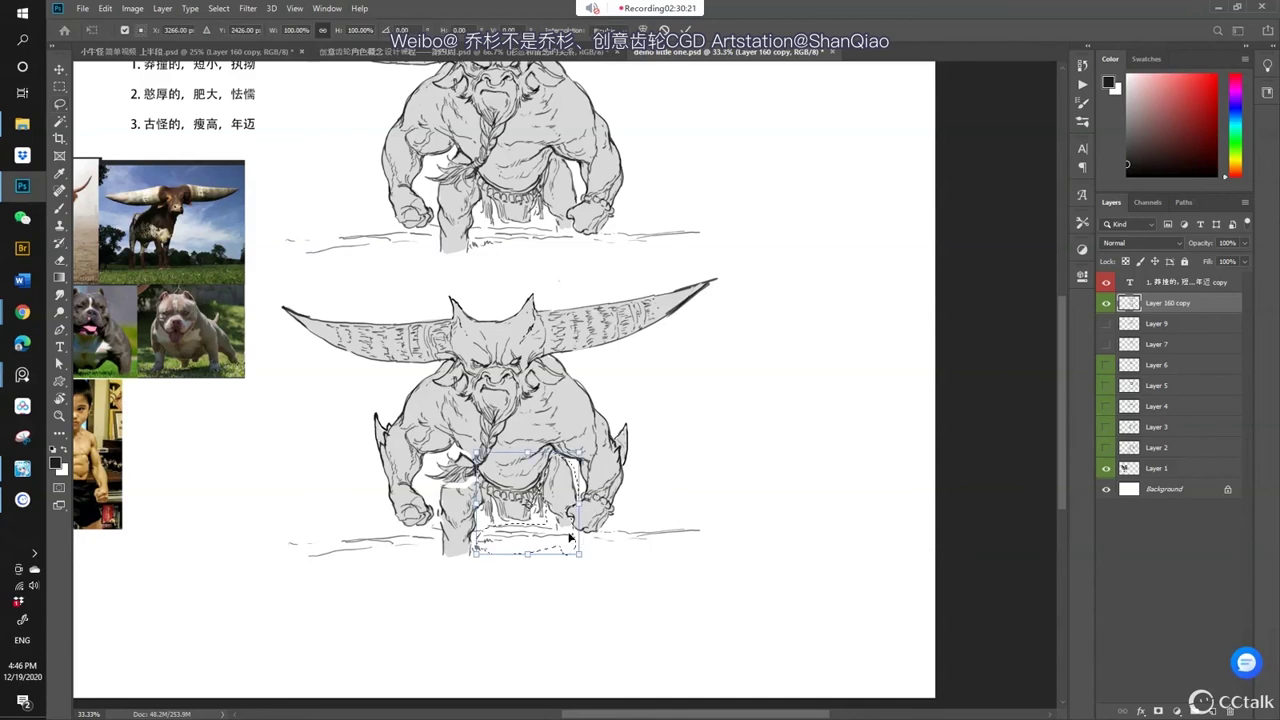
drag(571, 531, 567, 540)
key(Return)
key(ctrl+d)
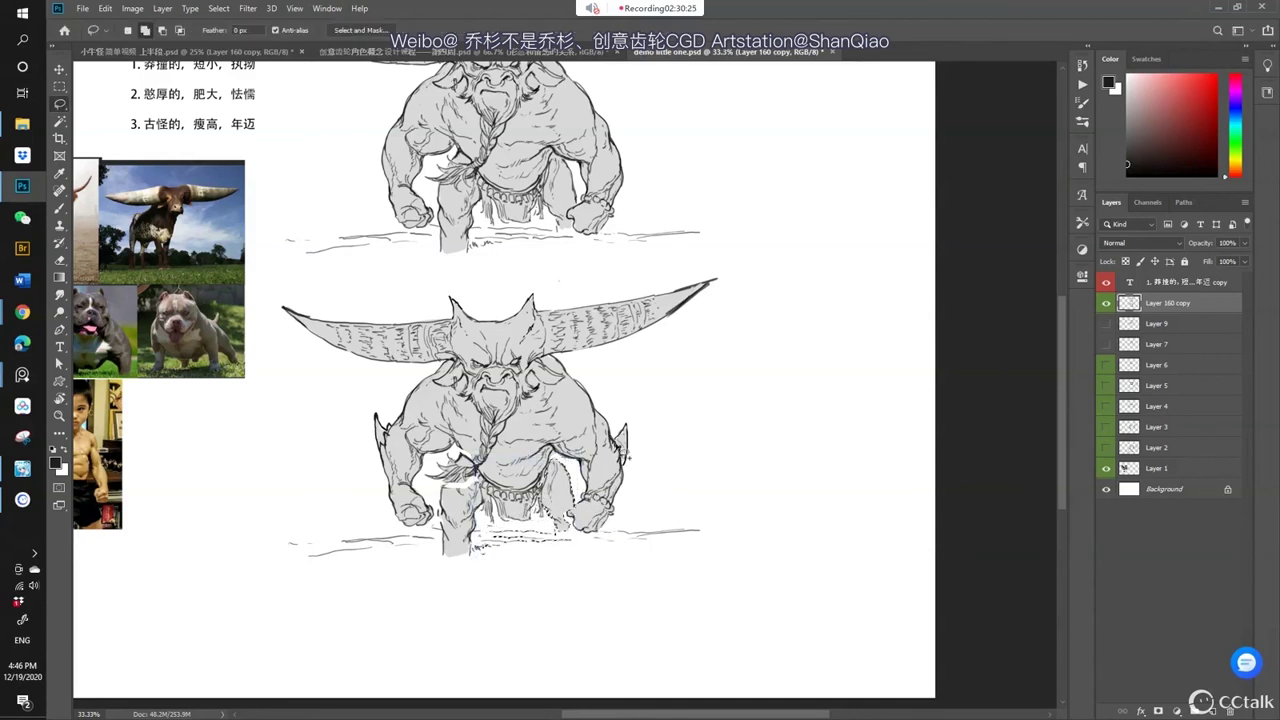
- Paint over the gap at the top of the lower bull's front leg with sampled greys and redraw its contour lines
key(b)
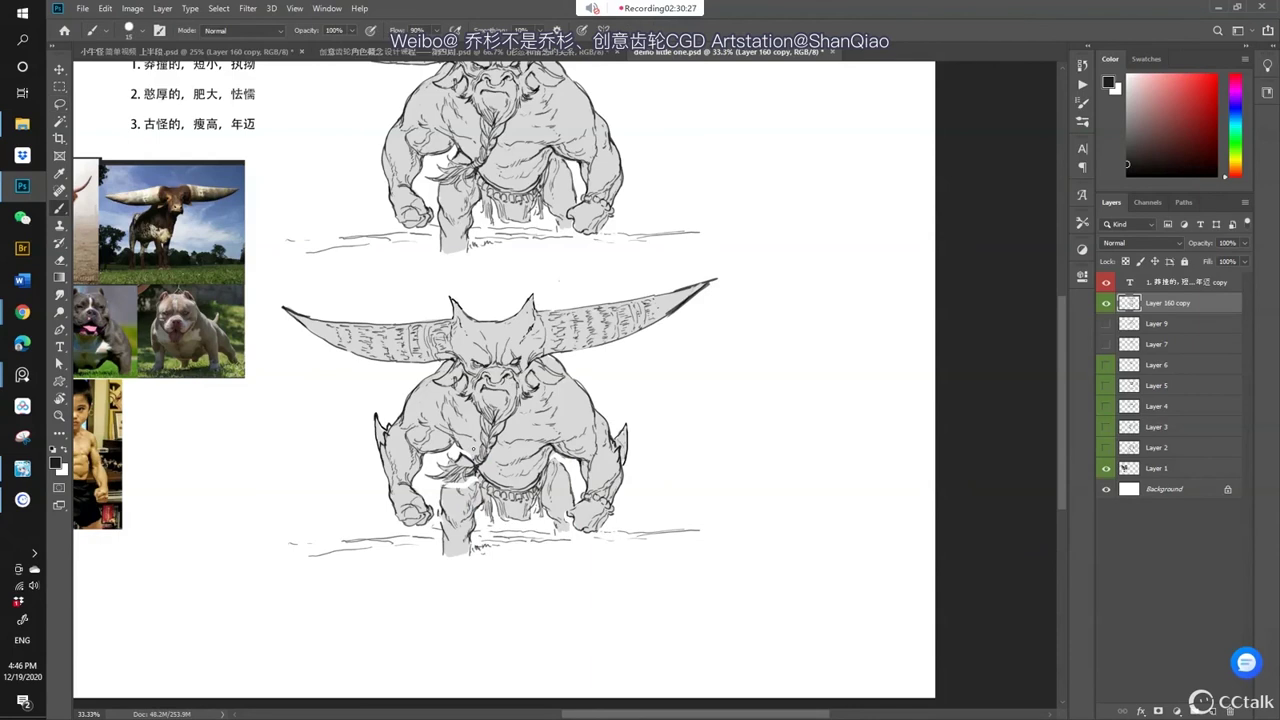
key(x)
drag(476, 484, 486, 498)
alt+click(480, 503)
alt+click(472, 500)
alt+click(472, 497)
alt+click(472, 508)
alt+click(476, 503)
alt+click(456, 524)
alt+click(460, 491)
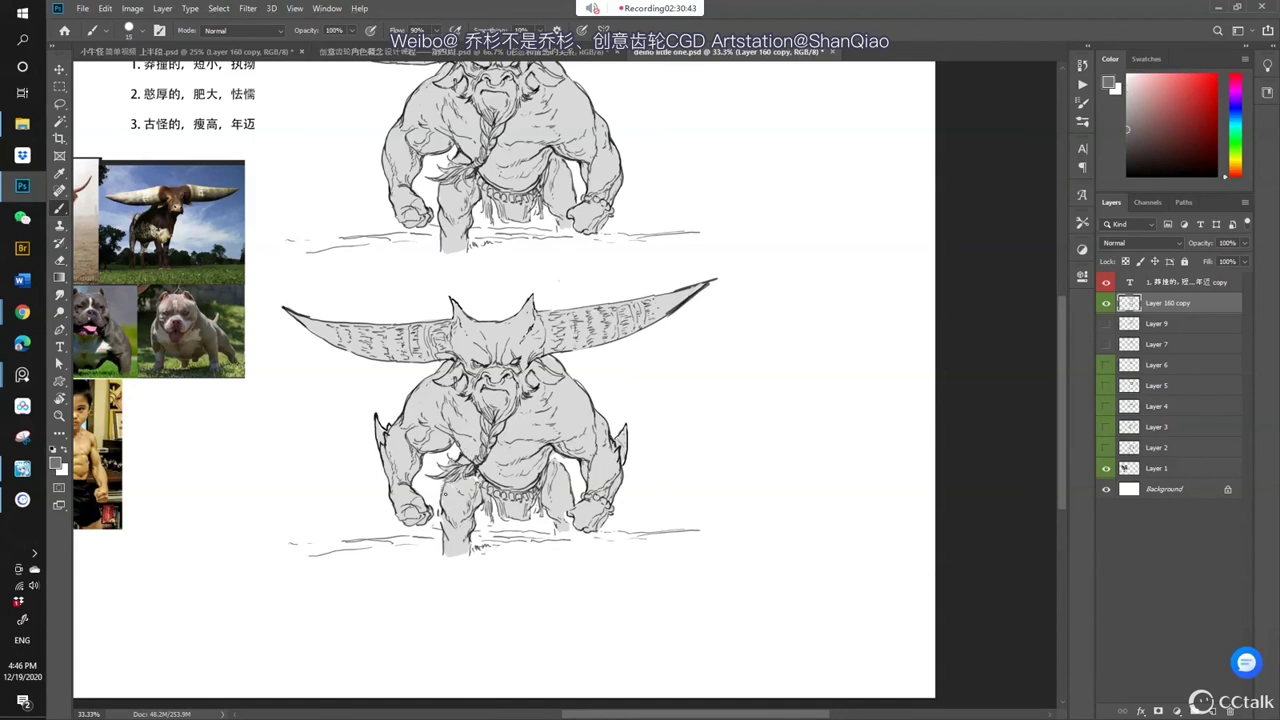
alt+click(466, 487)
drag(479, 486, 479, 502)
- Repair the upper part of the lower bull's hind leg, alternating between body grey and the dark line colour
key(x)
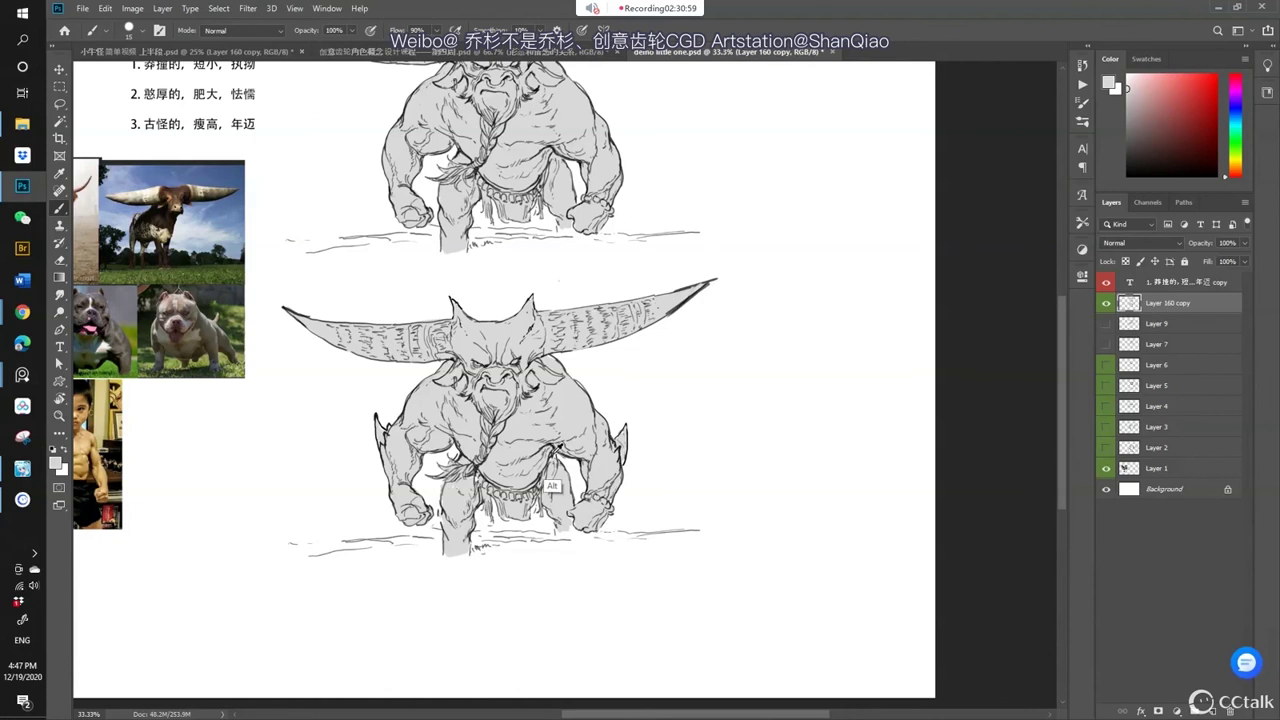
key(x)
key(x)
key(x)
key(x)
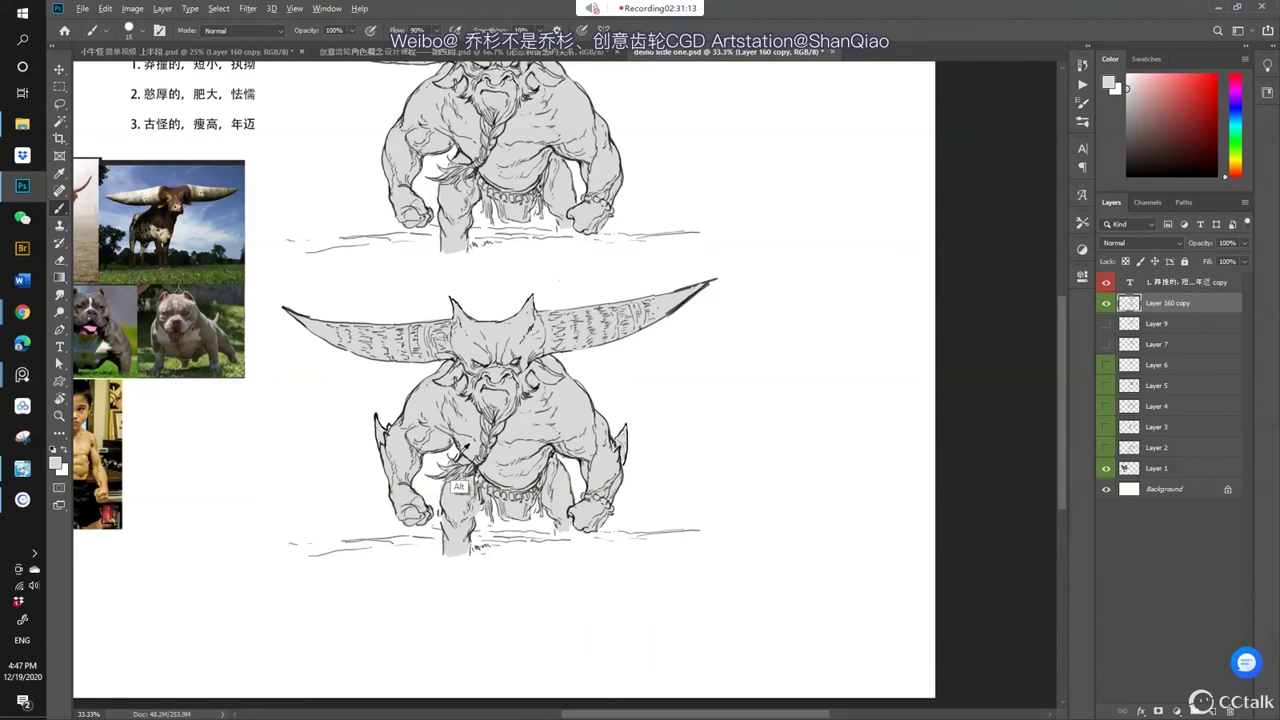
- Clean up the front leg's edge with sampled light tones and darken its inner contour and the adjacent loincloth edge in black
alt+click(466, 488)
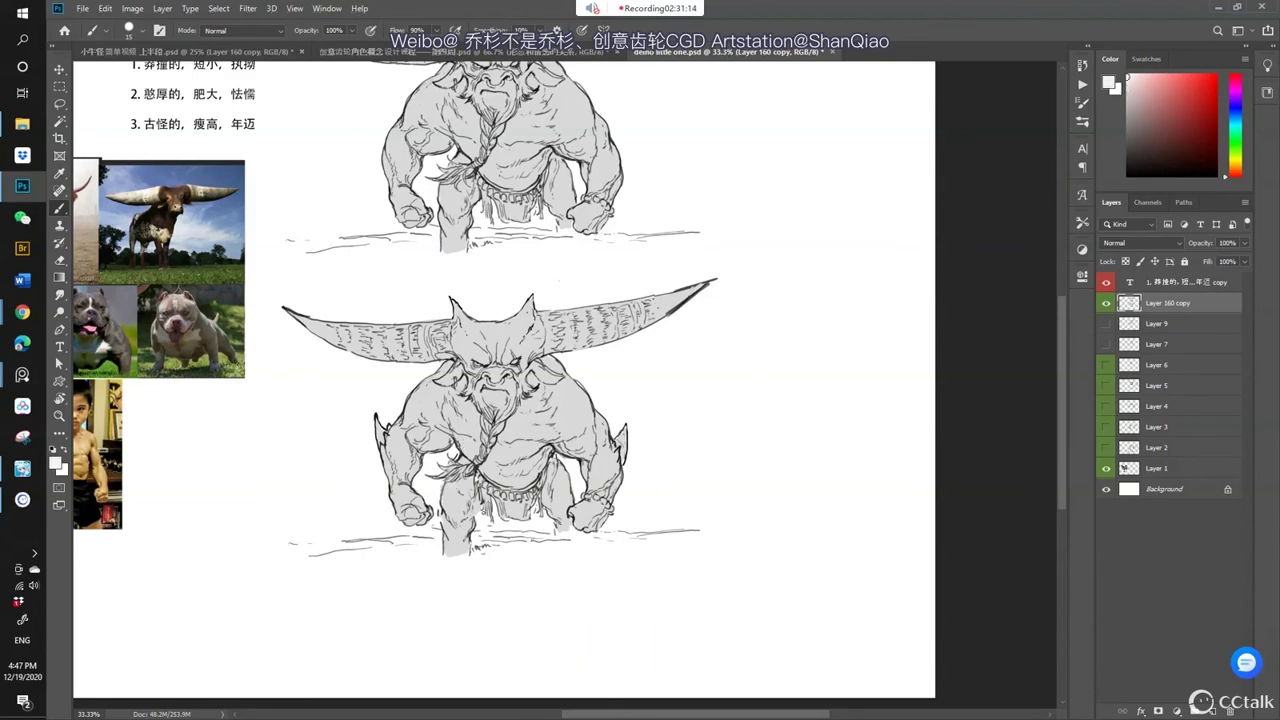
alt+click(463, 450)
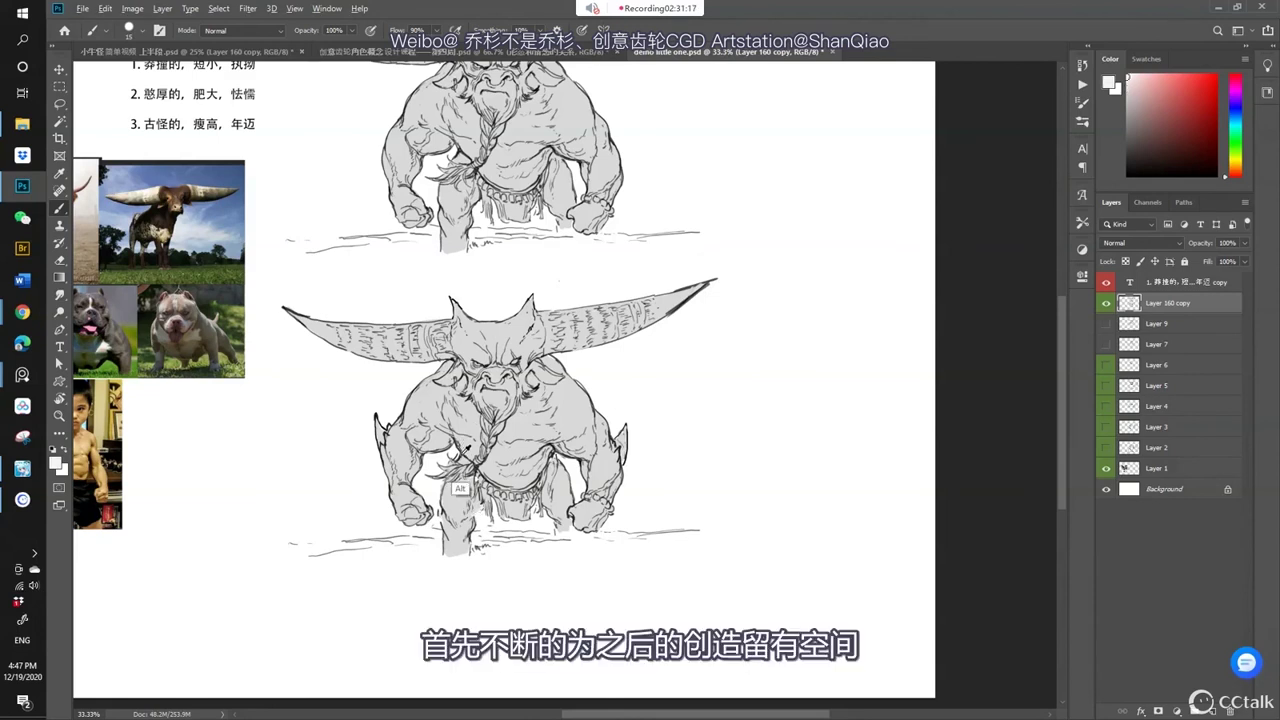
key(d)
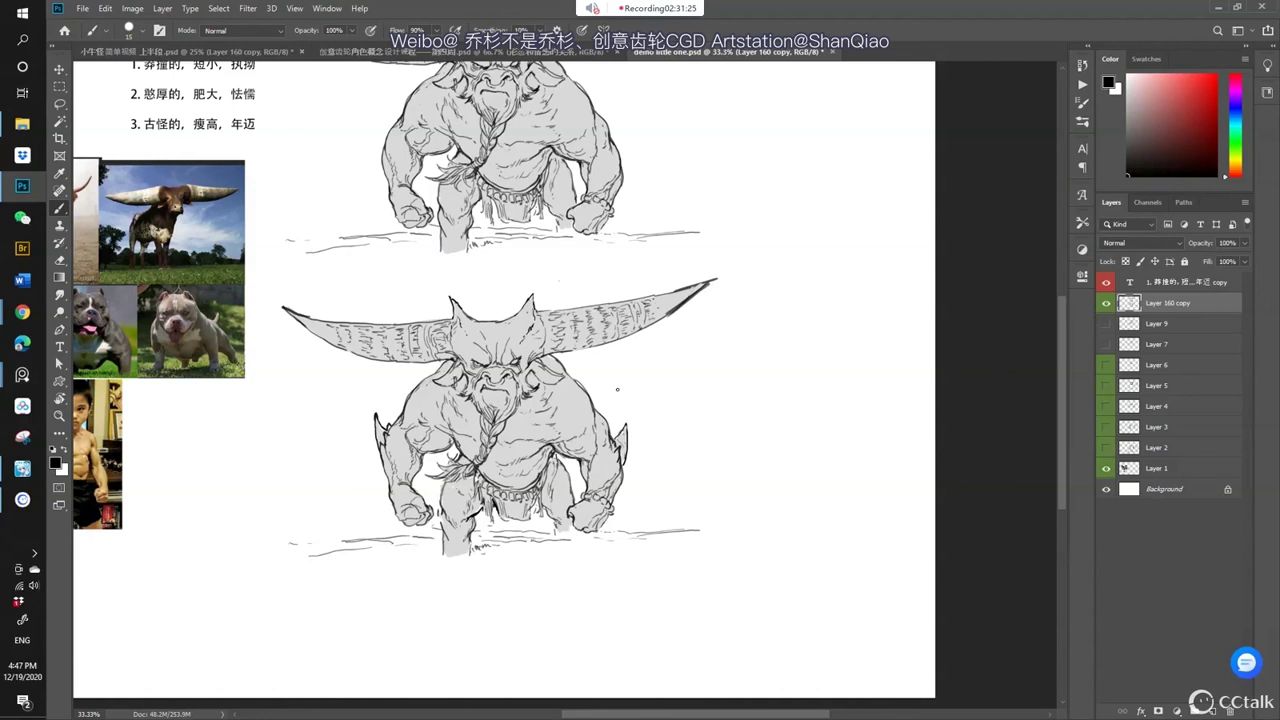
drag(720, 398, 720, 431)
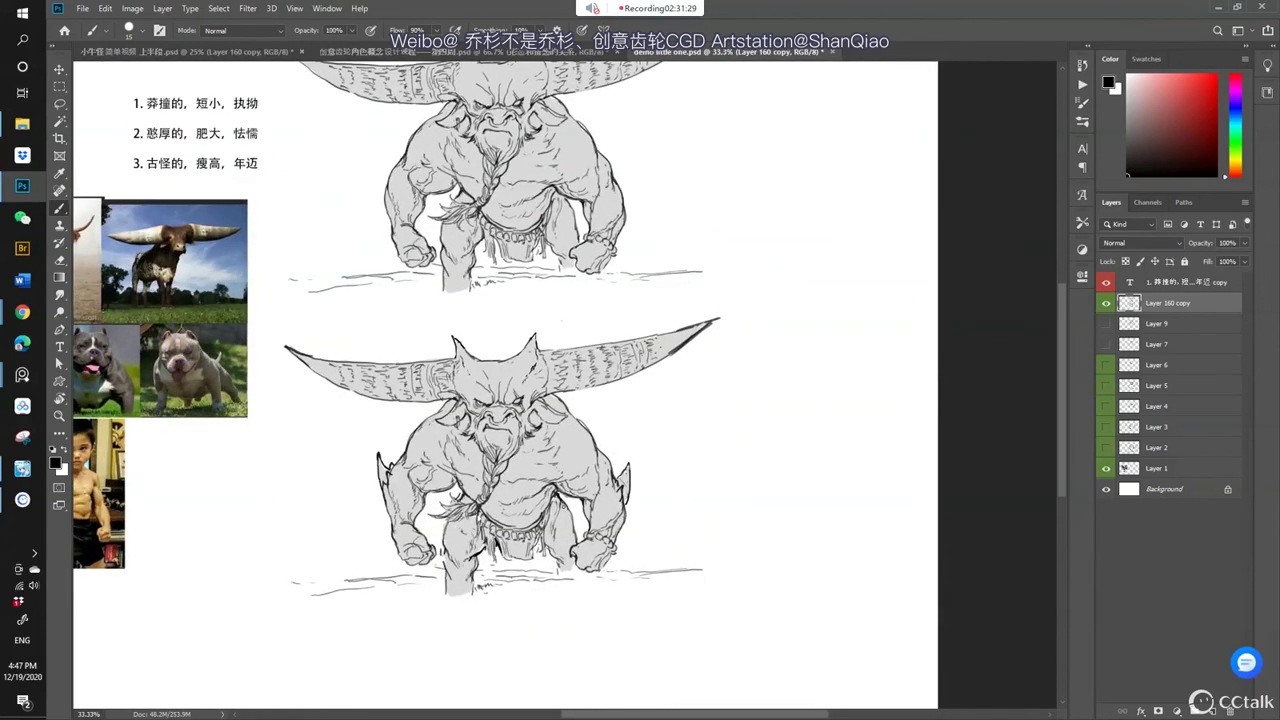
key(x)
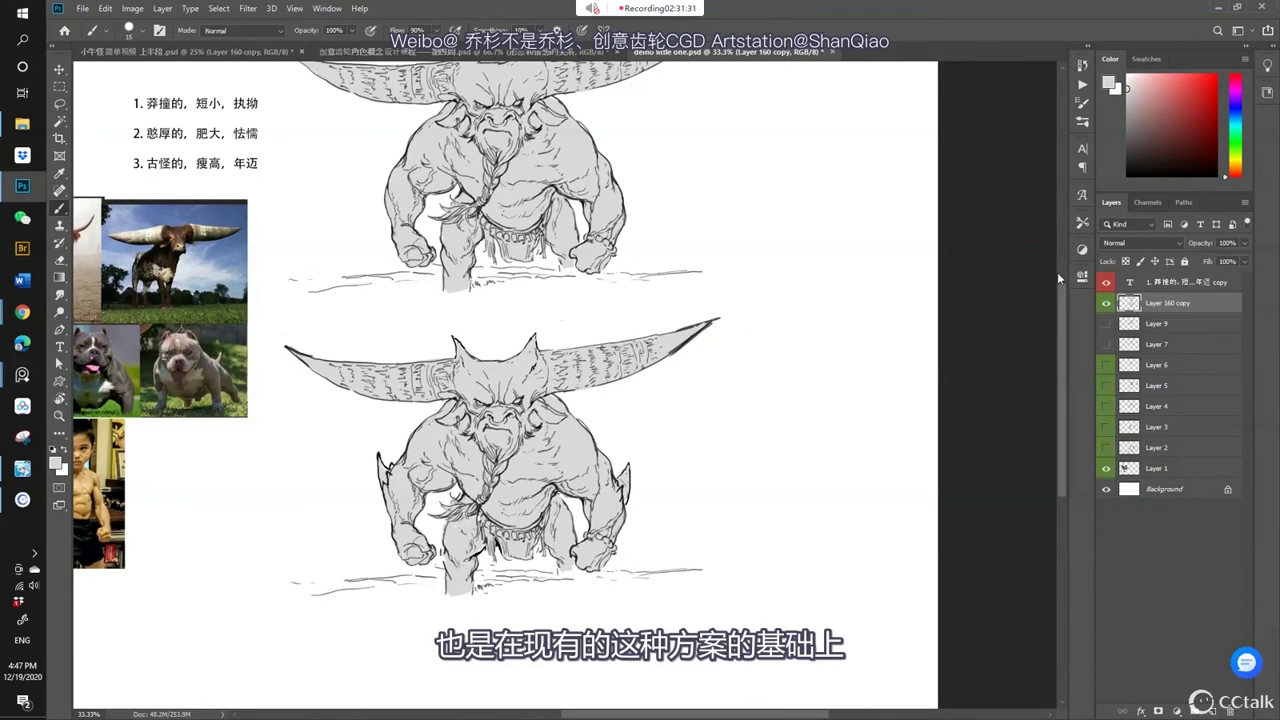
key(x)
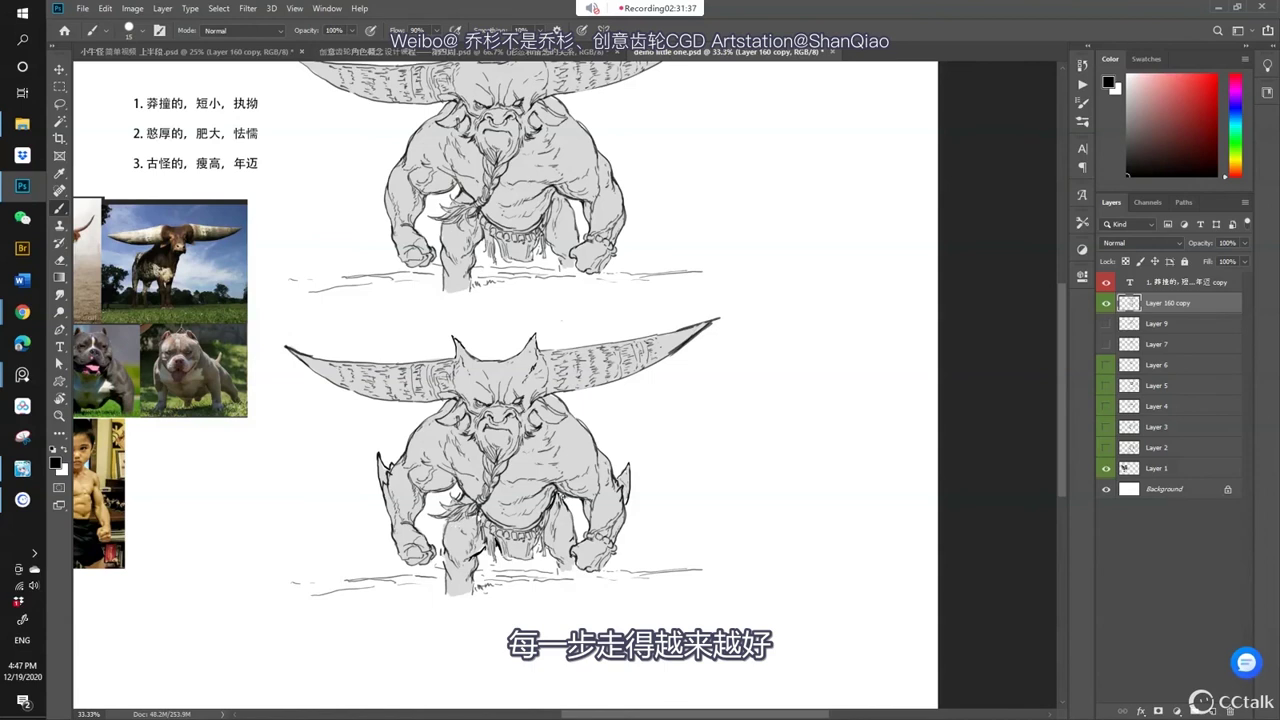
- Redraw the lower edge of the lower bull's loincloth with jagged, pointed black strokes, touching up the shape with body grey
key(ctrl+minus)
key(ctrl+minus)
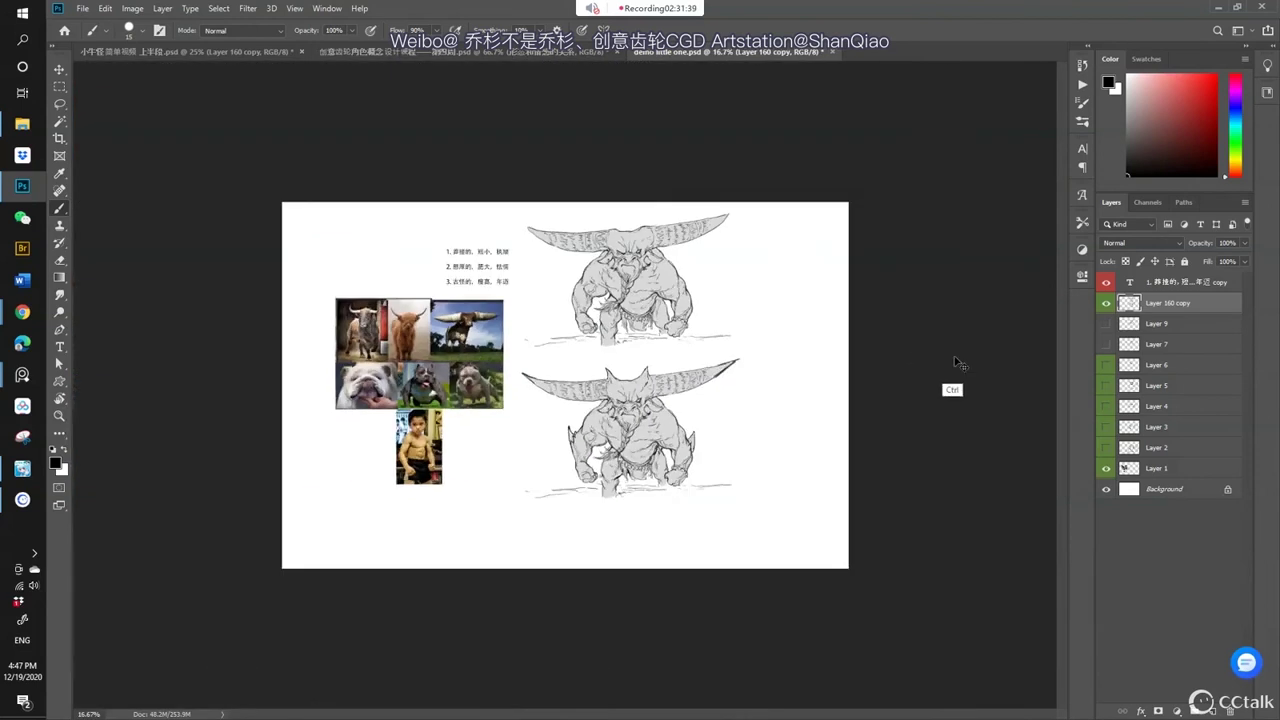
key(ctrl+plus)
key(ctrl+plus)
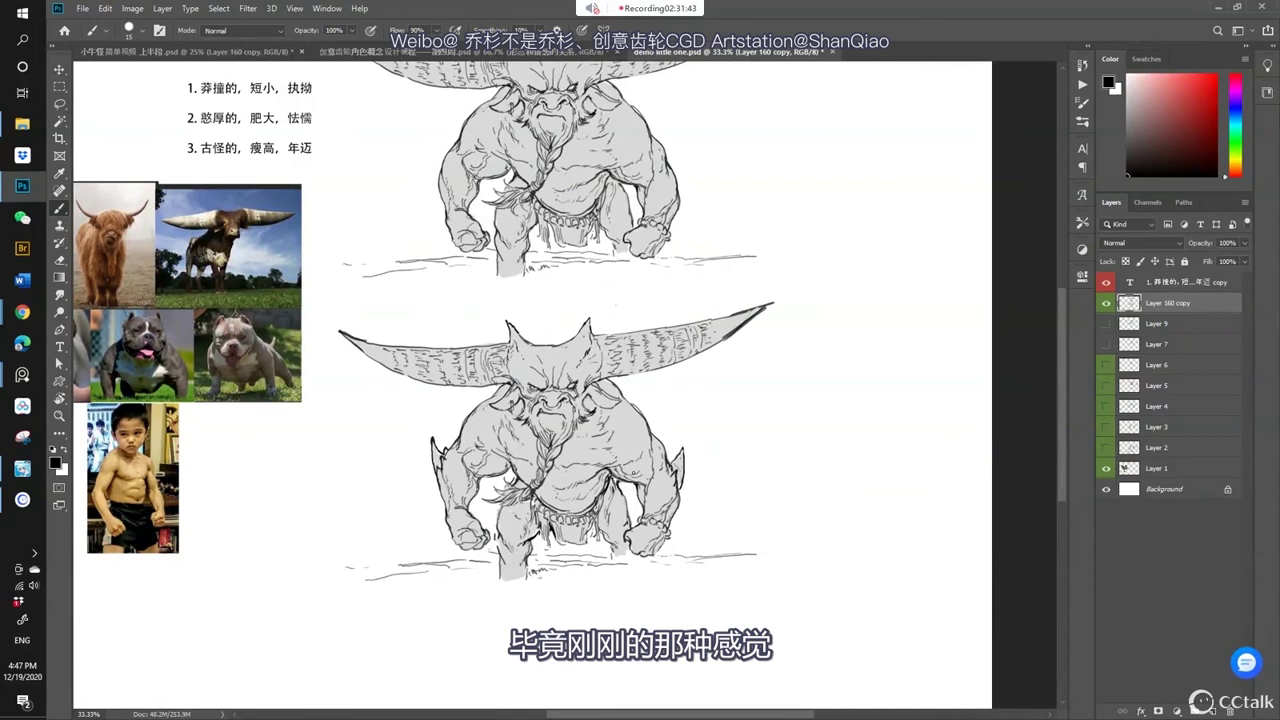
key(x)
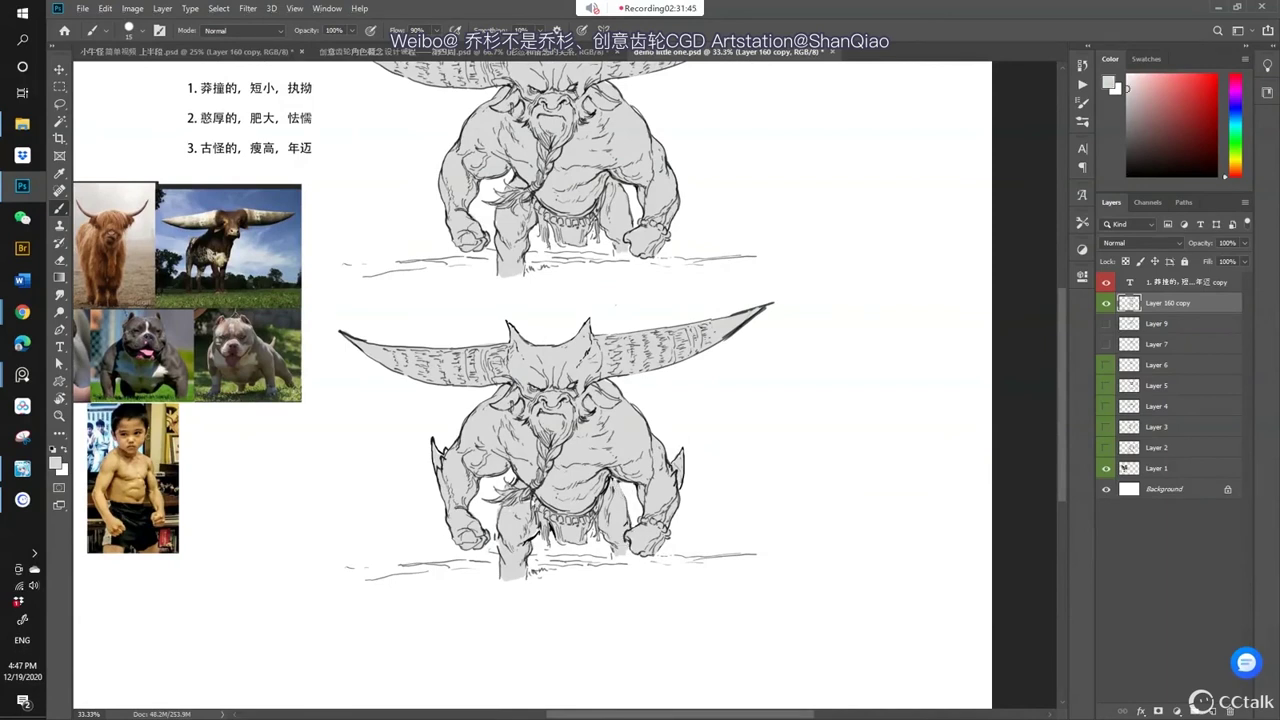
key(x)
key(x)
key(x)
drag(527, 494, 521, 512)
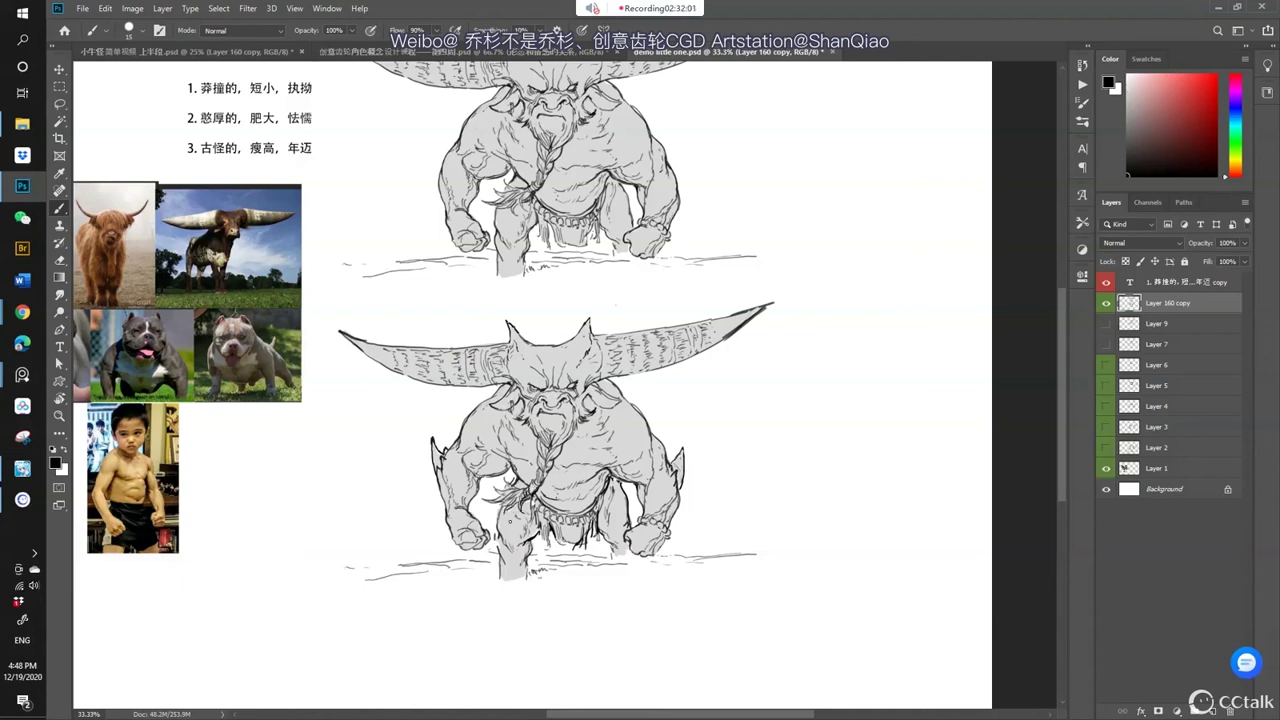
- Try two small upright spikes on the upper edge of the lower bull's right-hand horn, and undo both
mouse_move(929, 371)
mouse_down()
mouse_move(935, 360)
mouse_move(1035, 371)
mouse_move(935, 360)
mouse_up()
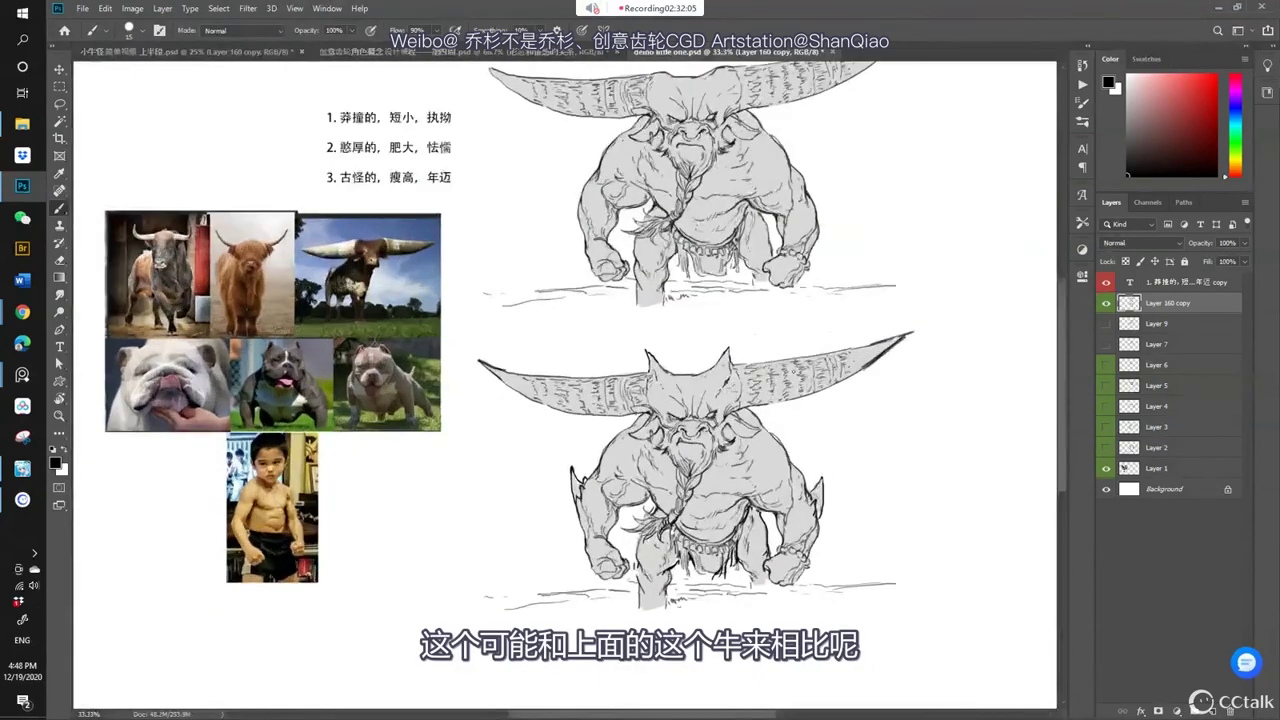
mouse_move(726, 348)
mouse_down()
mouse_move(577, 387)
mouse_move(659, 374)
mouse_move(664, 390)
mouse_move(704, 373)
mouse_move(712, 390)
mouse_up()
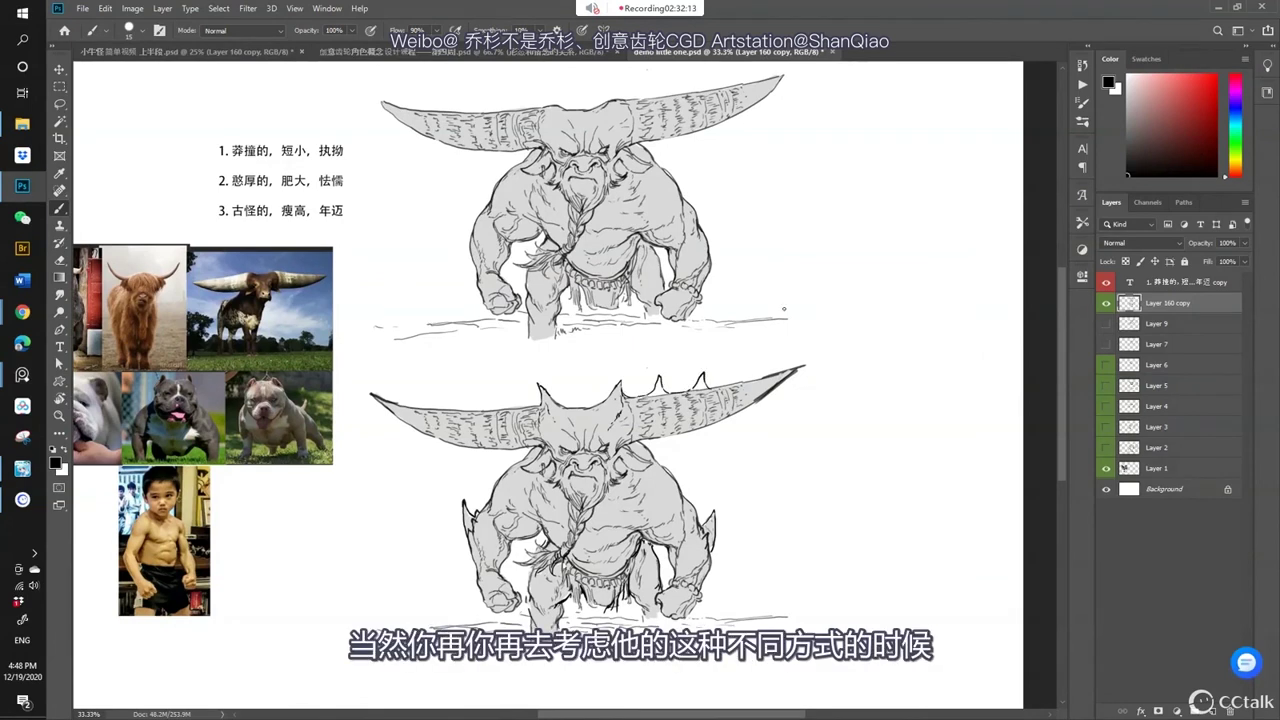
key(ctrl+alt+z)
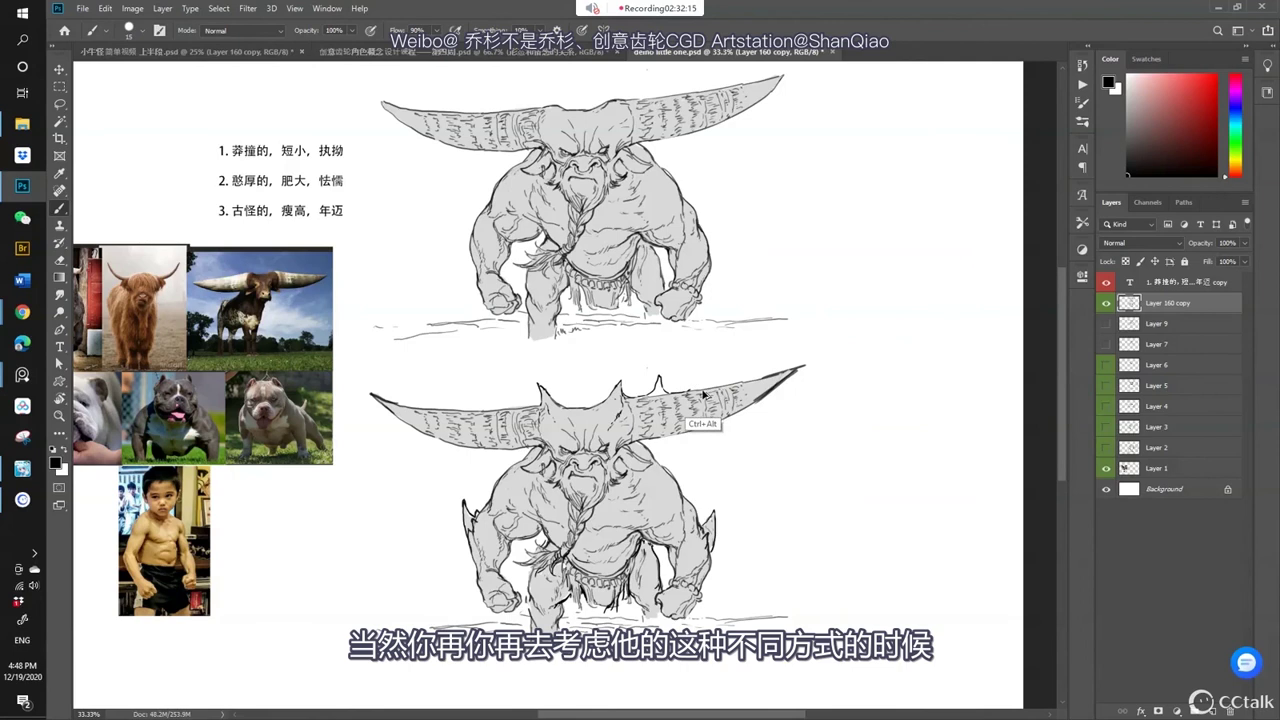
key(ctrl+alt+z)
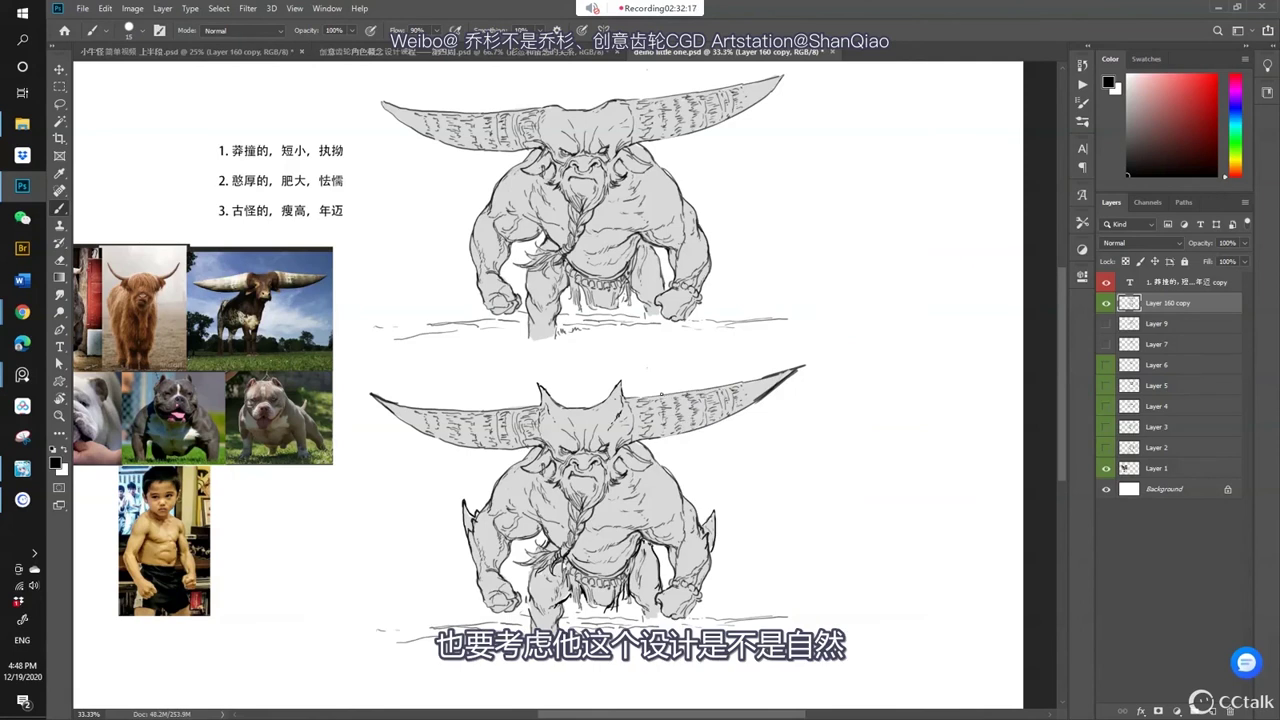
- Draw one outward-slanting spike in black on the upper edge of each of the lower bull's horns
mouse_move(676, 394)
mouse_down()
mouse_move(712, 372)
mouse_move(716, 391)
mouse_up()
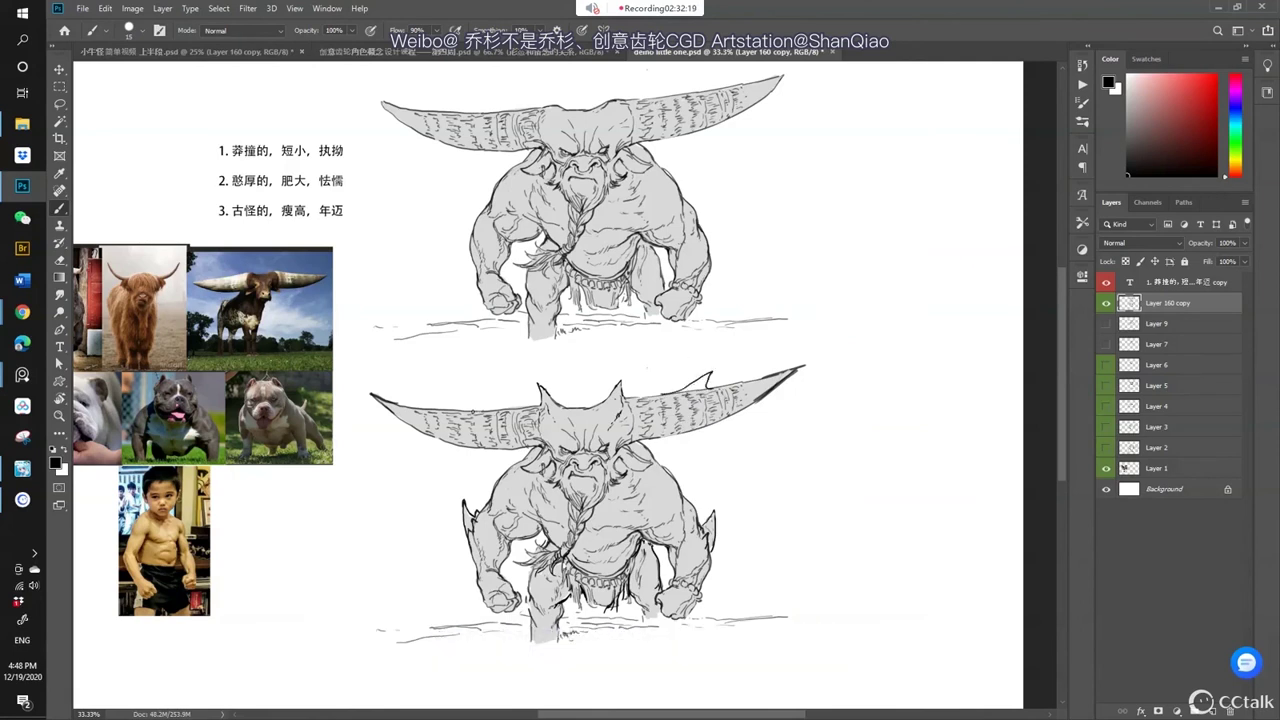
mouse_move(474, 410)
mouse_down()
mouse_move(437, 387)
mouse_move(442, 409)
mouse_up()
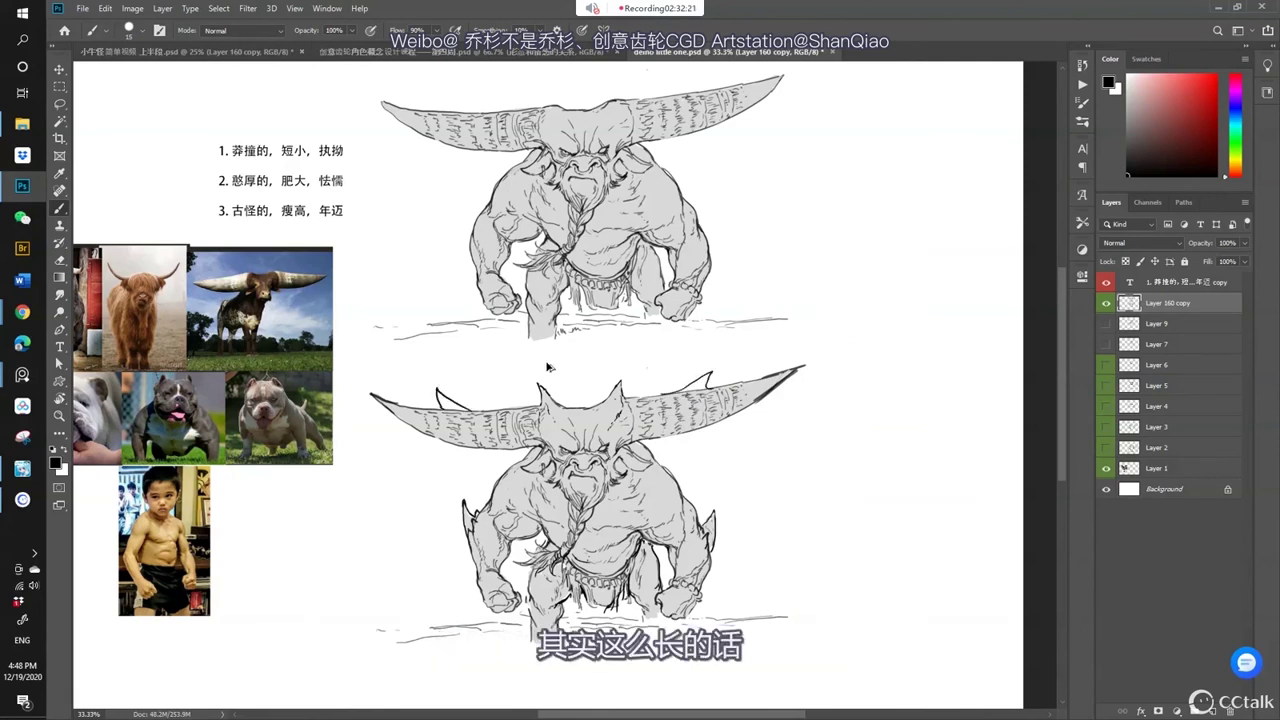
- Undo the two horn spikes on the lower bull and draw small pointed black spikes on both of its shoulders
key(ctrl+alt+z)
key(ctrl+alt+z)
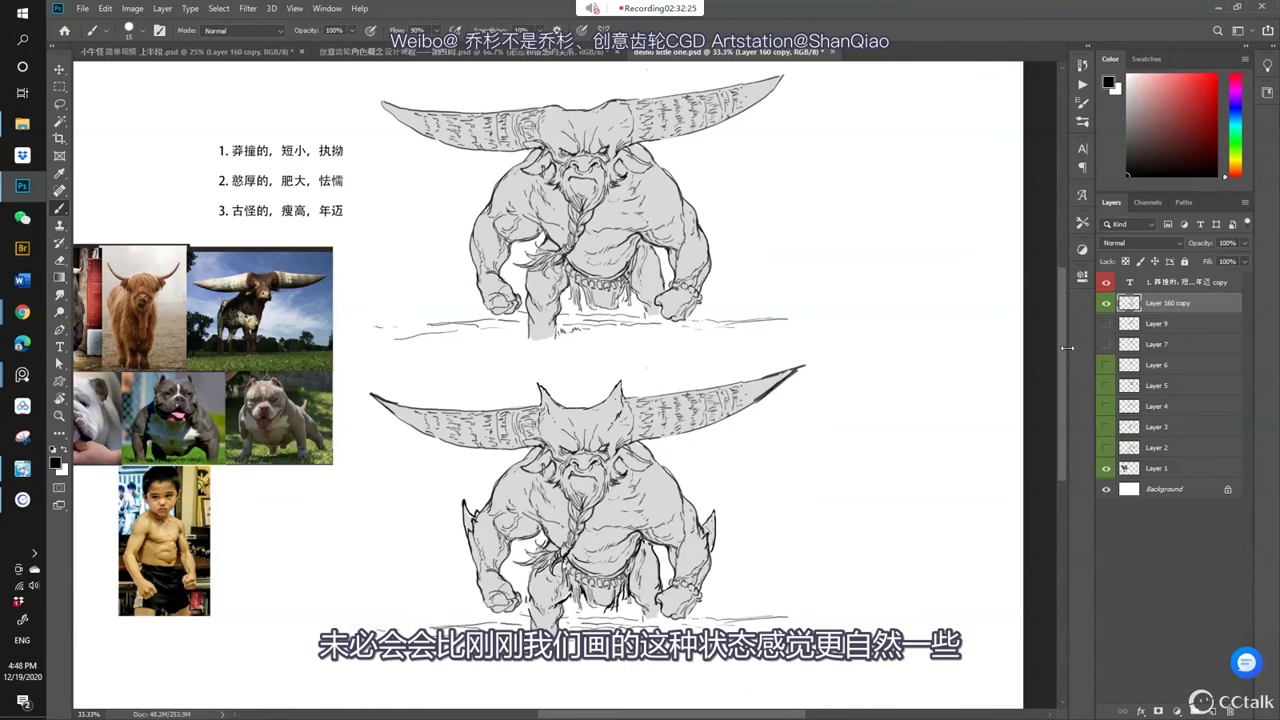
drag(751, 486, 720, 414)
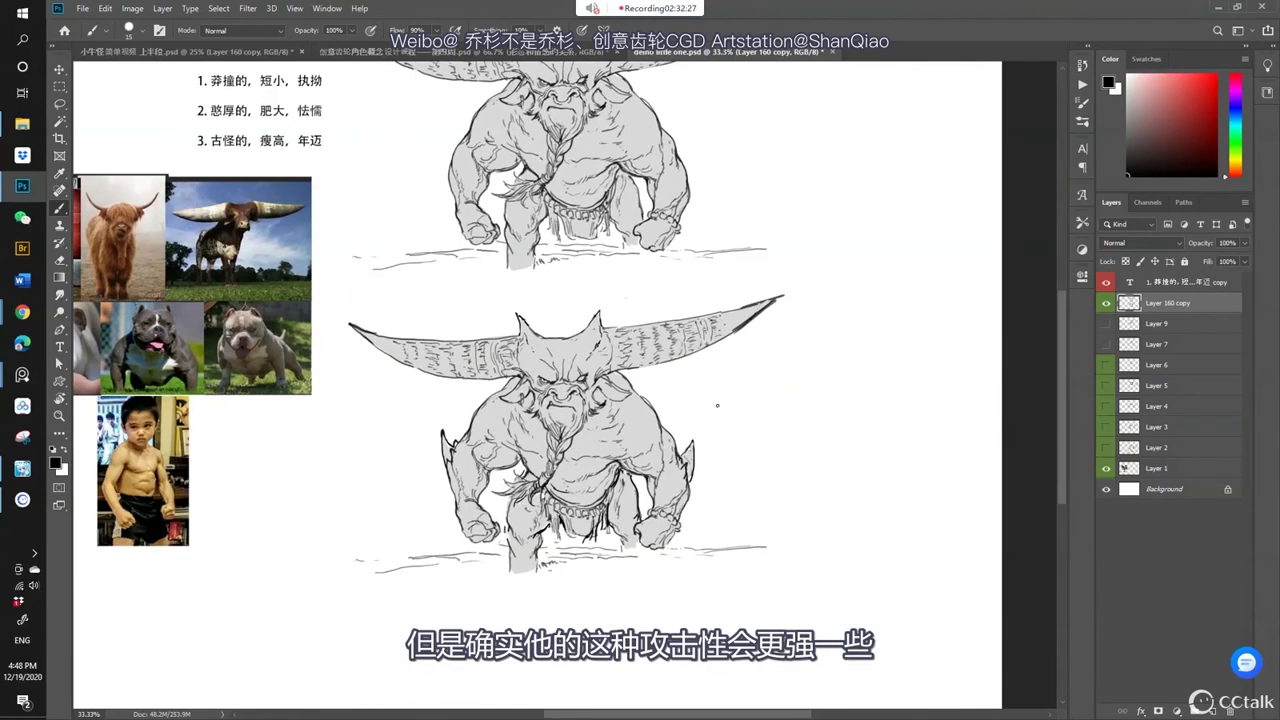
drag(645, 388, 648, 404)
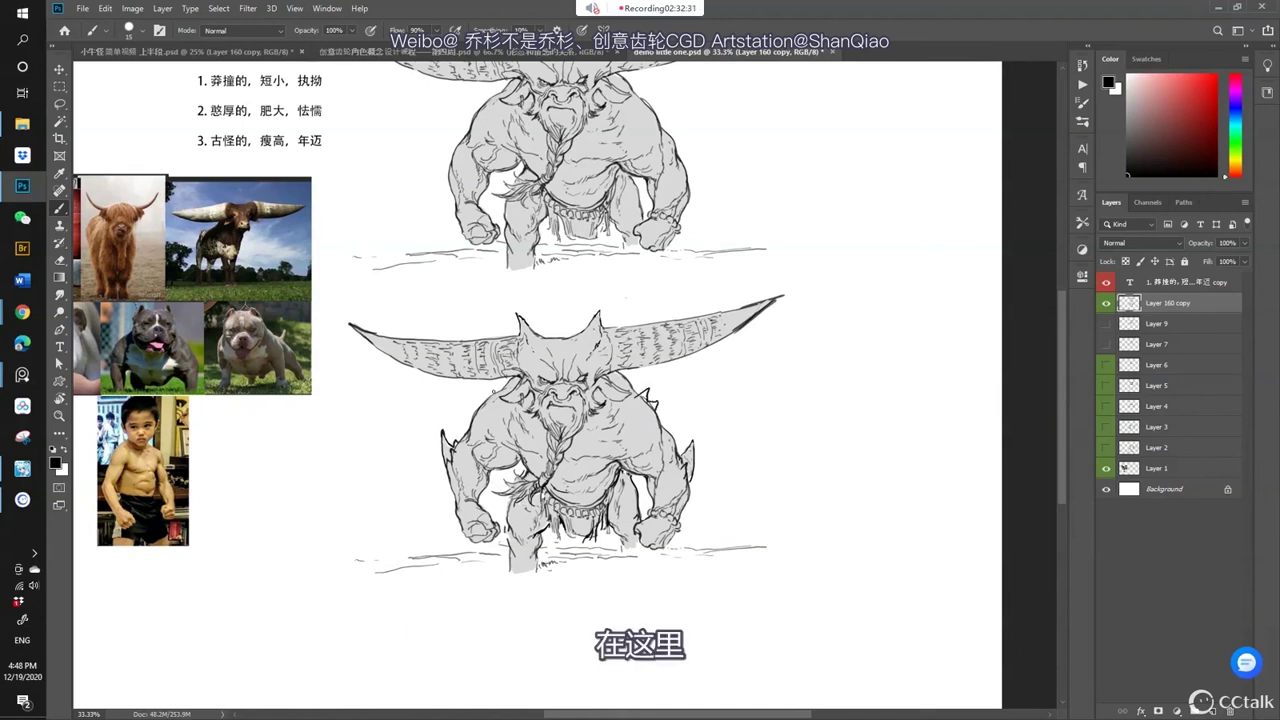
mouse_move(502, 396)
mouse_down()
mouse_move(488, 383)
mouse_move(490, 396)
mouse_up()
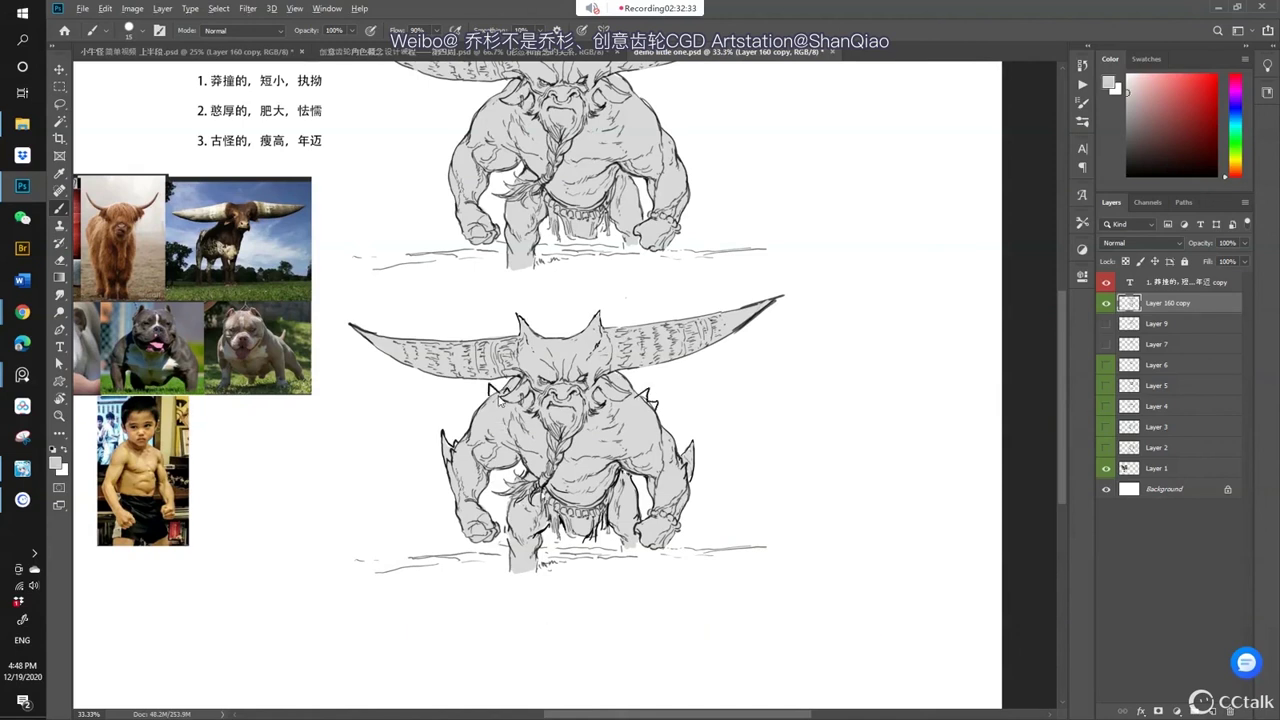
key(x)
key(ctrl+minus)
key(ctrl+minus)
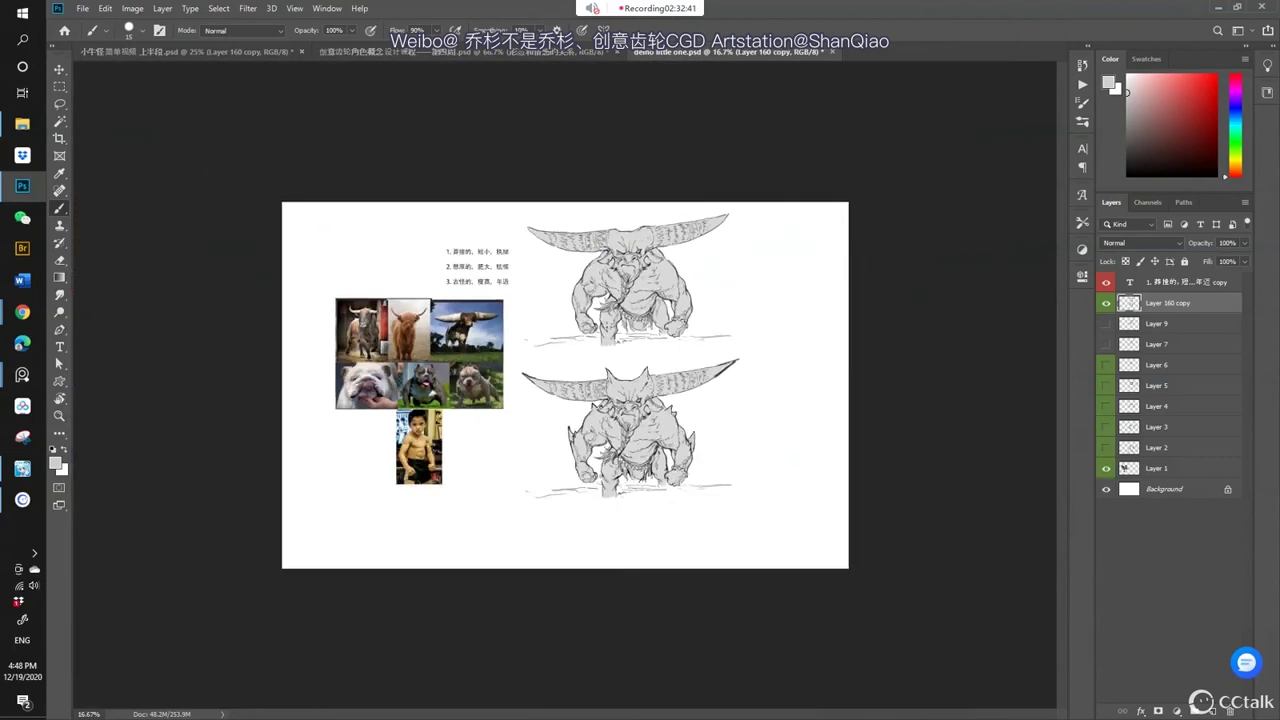
key(ctrl+plus)
key(ctrl+plus)
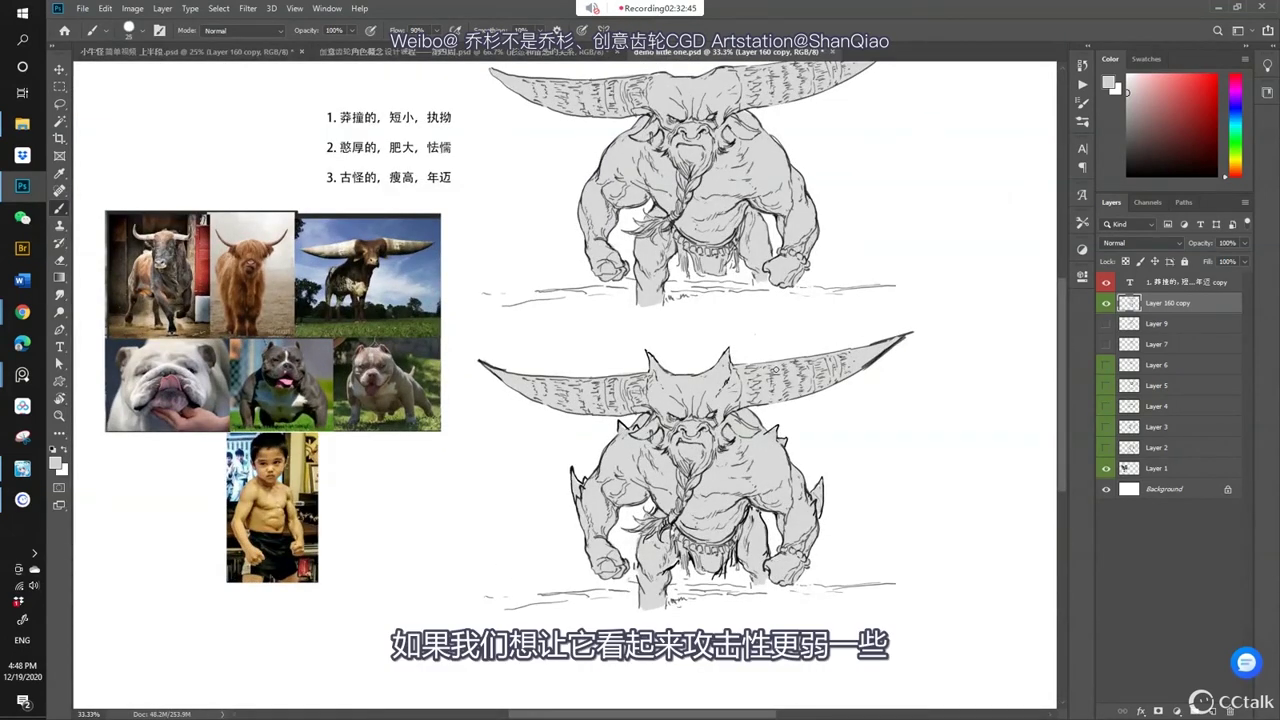
- Shorten both of the upper bull's horns by removing their pointed tips and outline blunt, rounded ends in black
key(bracketleft)
drag(820, 90, 705, 341)
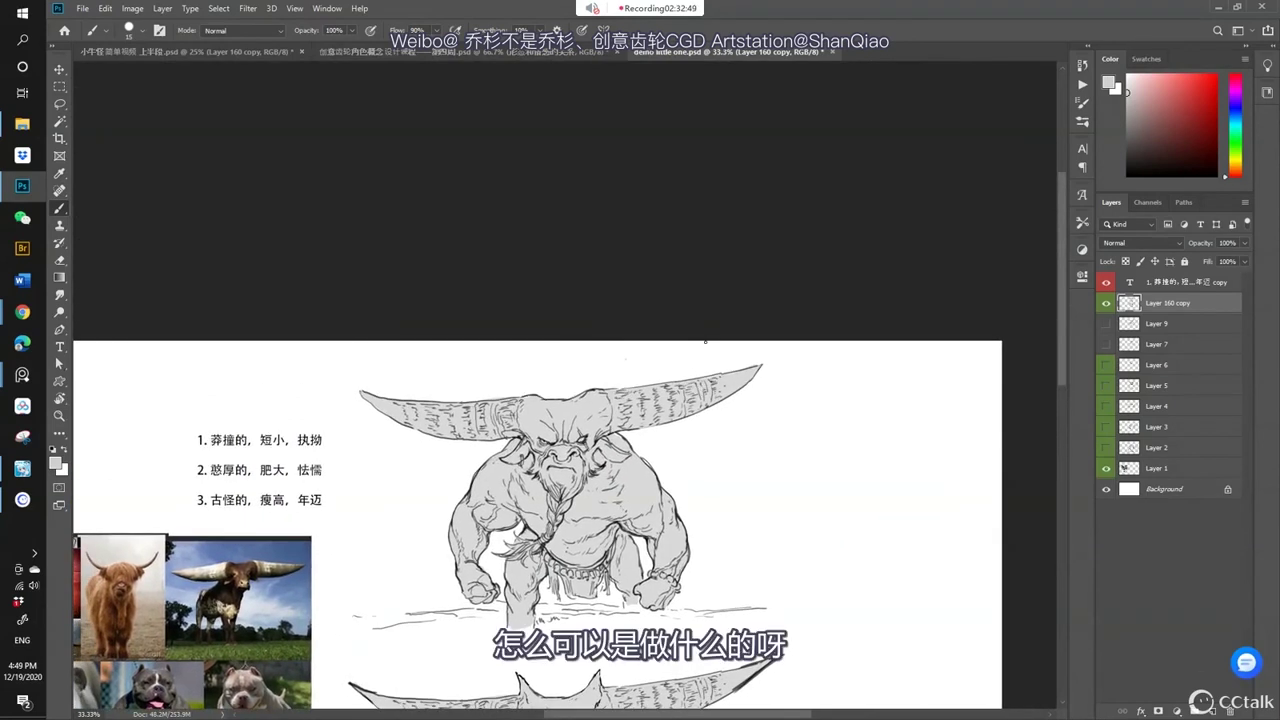
mouse_move(455, 395)
mouse_down()
mouse_move(416, 413)
mouse_move(447, 401)
mouse_move(426, 410)
mouse_move(424, 436)
mouse_move(424, 415)
mouse_move(407, 415)
mouse_move(401, 397)
mouse_move(404, 428)
mouse_move(365, 411)
mouse_up()
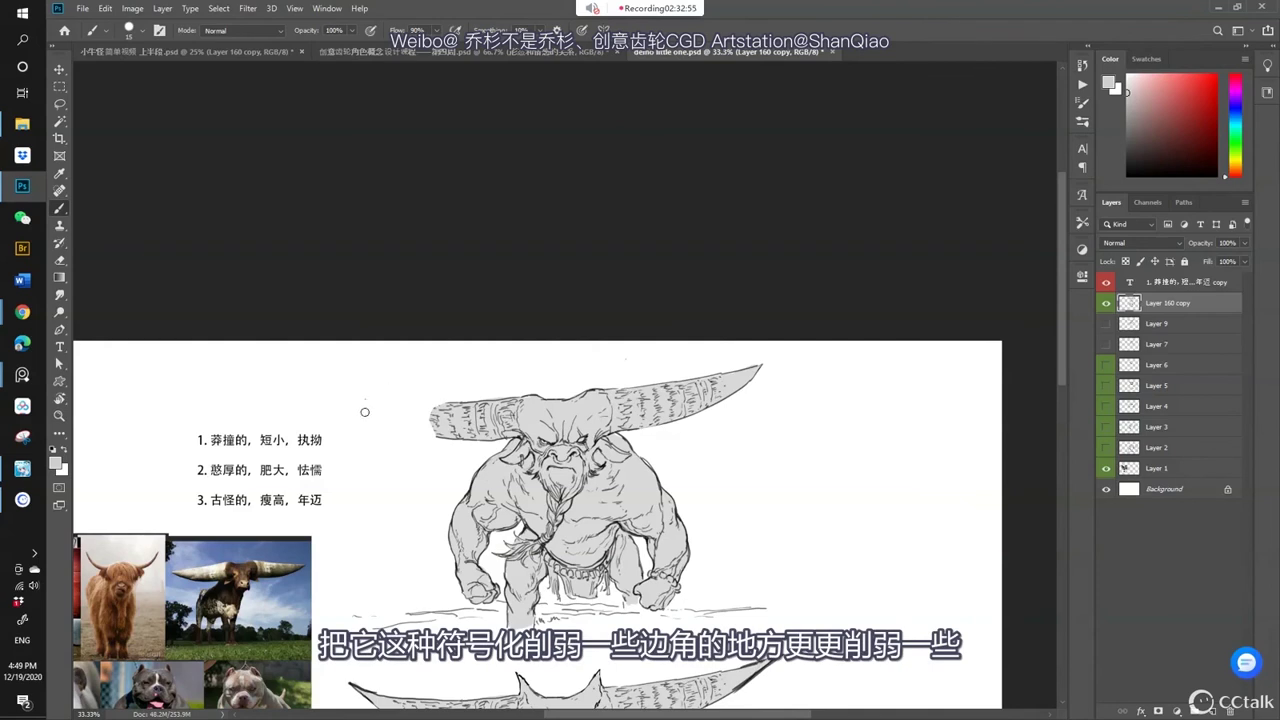
key(bracketright)
mouse_move(431, 420)
mouse_down()
mouse_move(426, 432)
mouse_move(452, 438)
mouse_up()
key(x)
key(bracketleft)
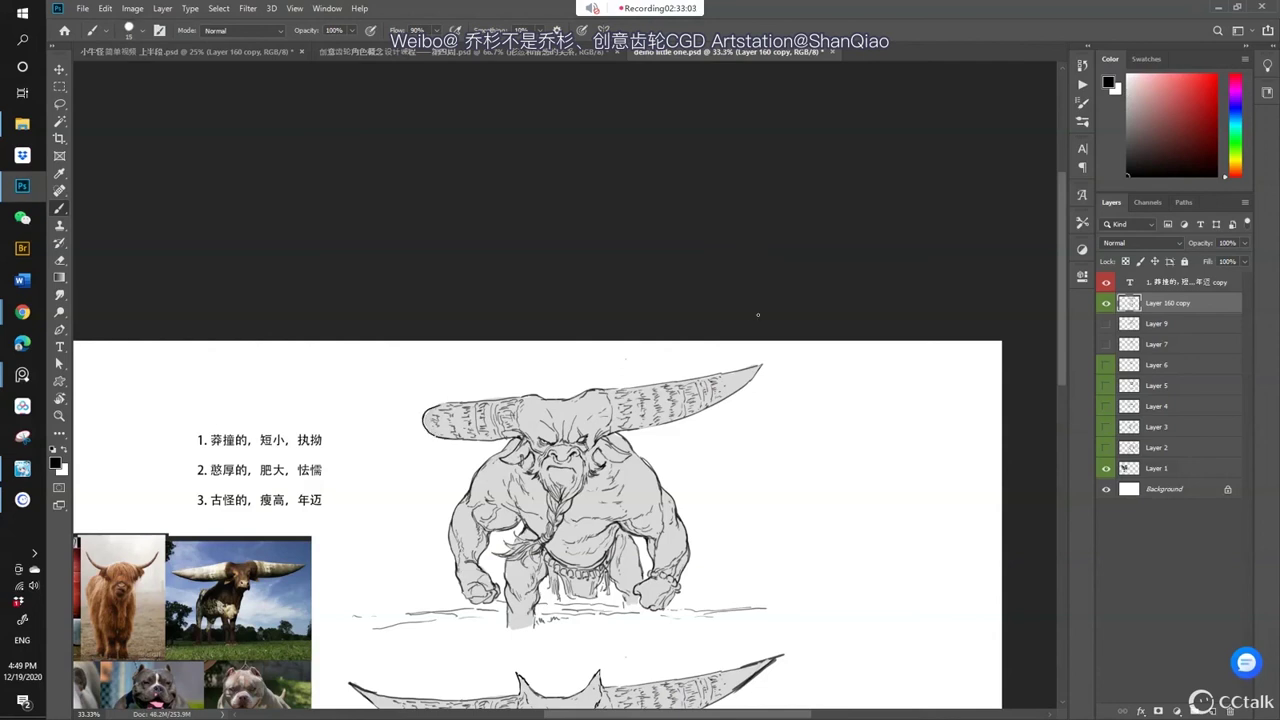
key(bracketright)
mouse_move(698, 388)
mouse_down()
mouse_move(756, 366)
mouse_move(730, 382)
mouse_move(702, 376)
mouse_move(712, 416)
mouse_move(724, 398)
mouse_move(700, 378)
mouse_move(716, 384)
mouse_move(710, 406)
mouse_move(700, 377)
mouse_move(553, 388)
mouse_up()
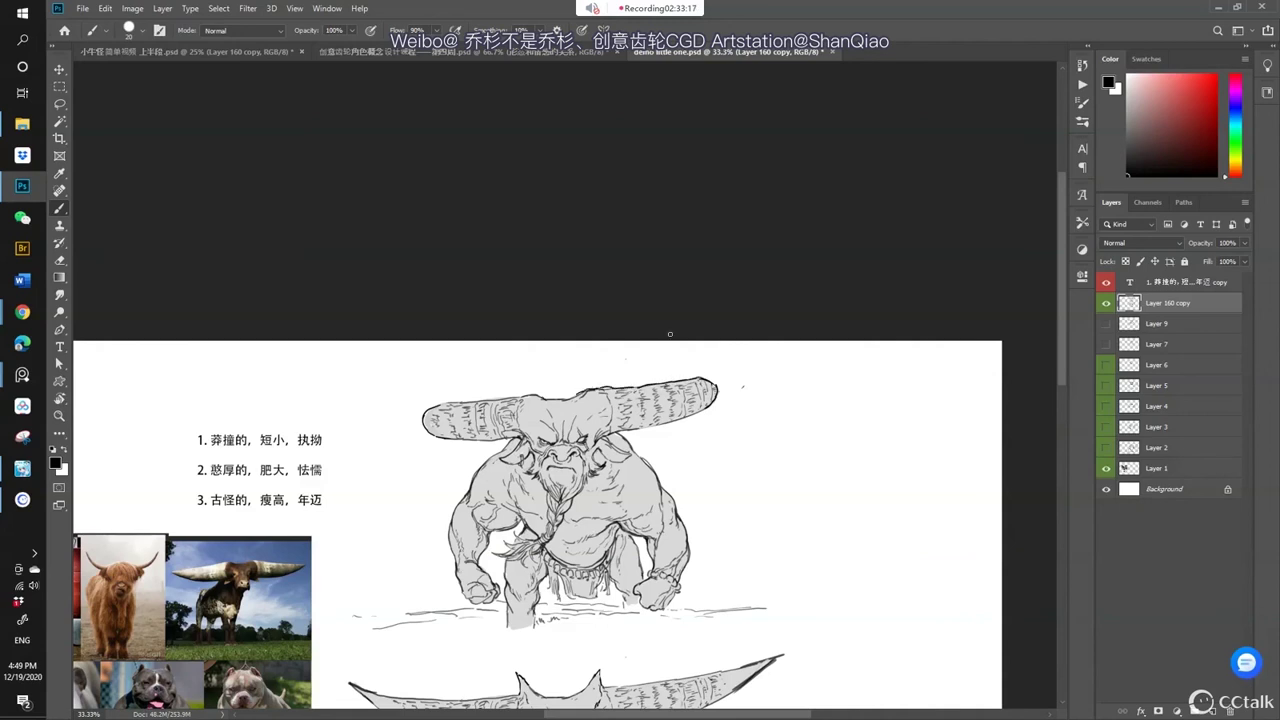
- Soften the upper bull's shoulder contours beside the ears with sampled body grey and short rounded black strokes
drag(938, 308, 914, 320)
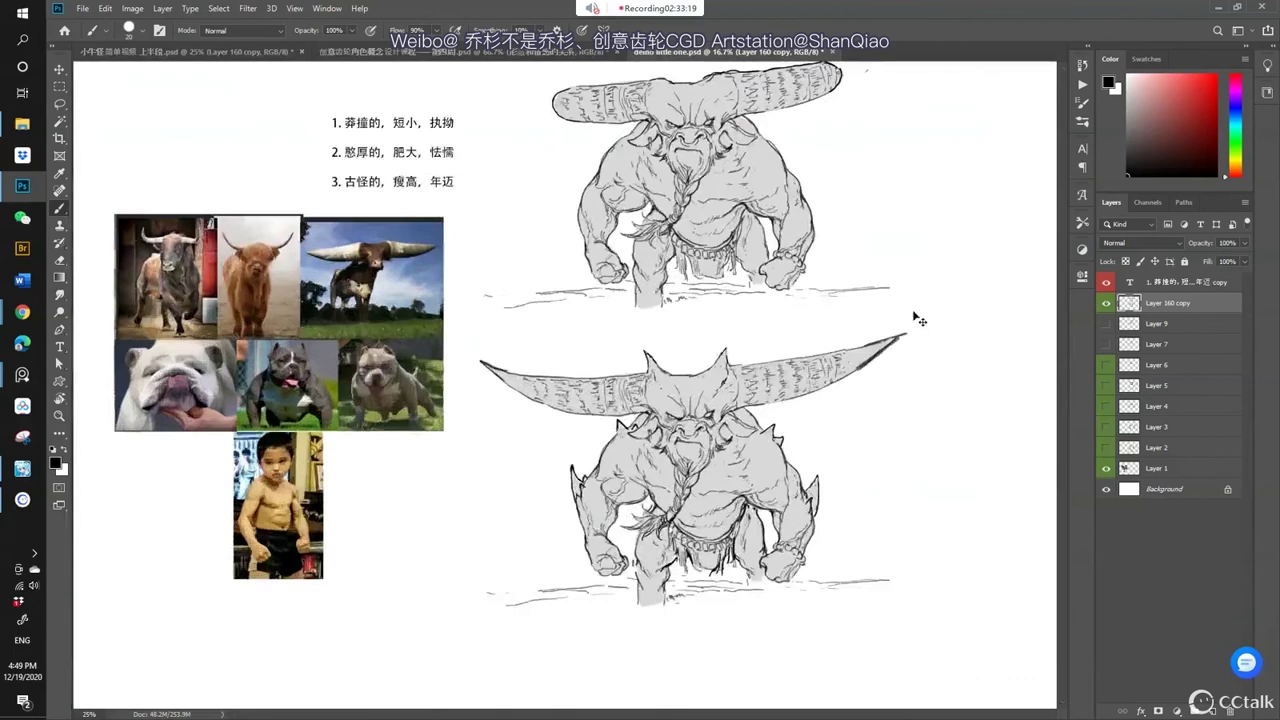
drag(840, 262, 712, 452)
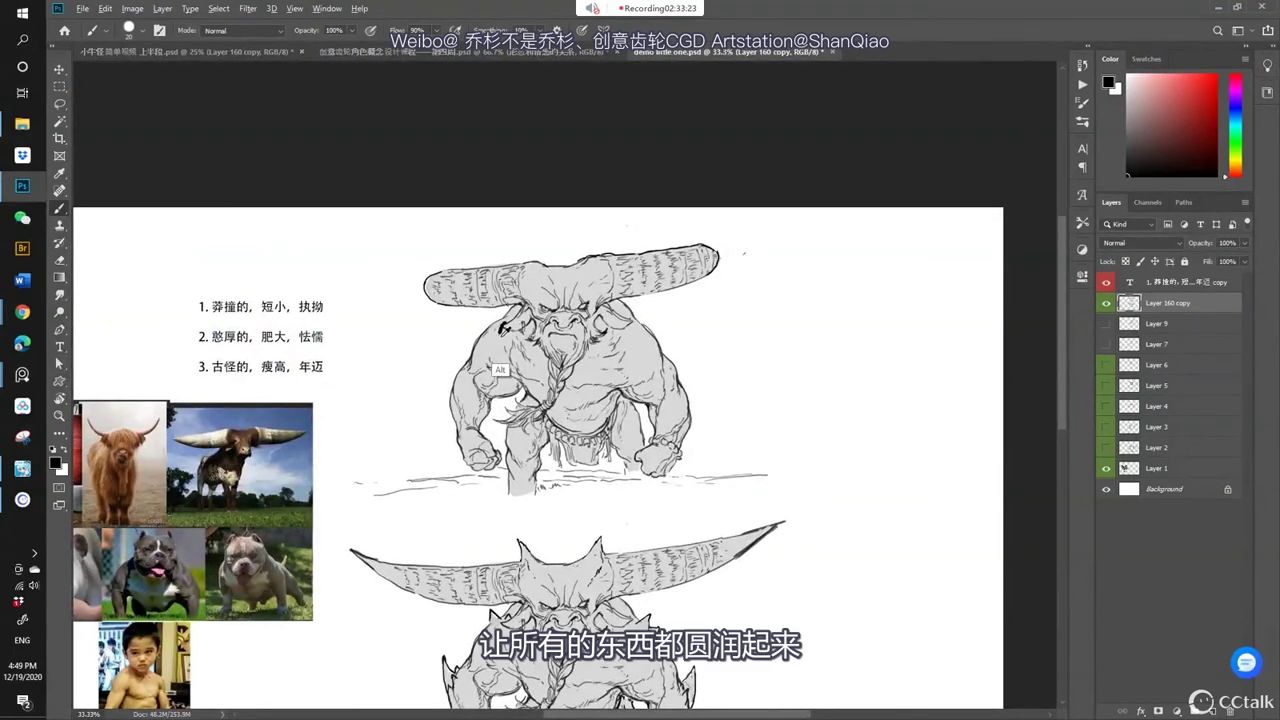
alt+click(507, 368)
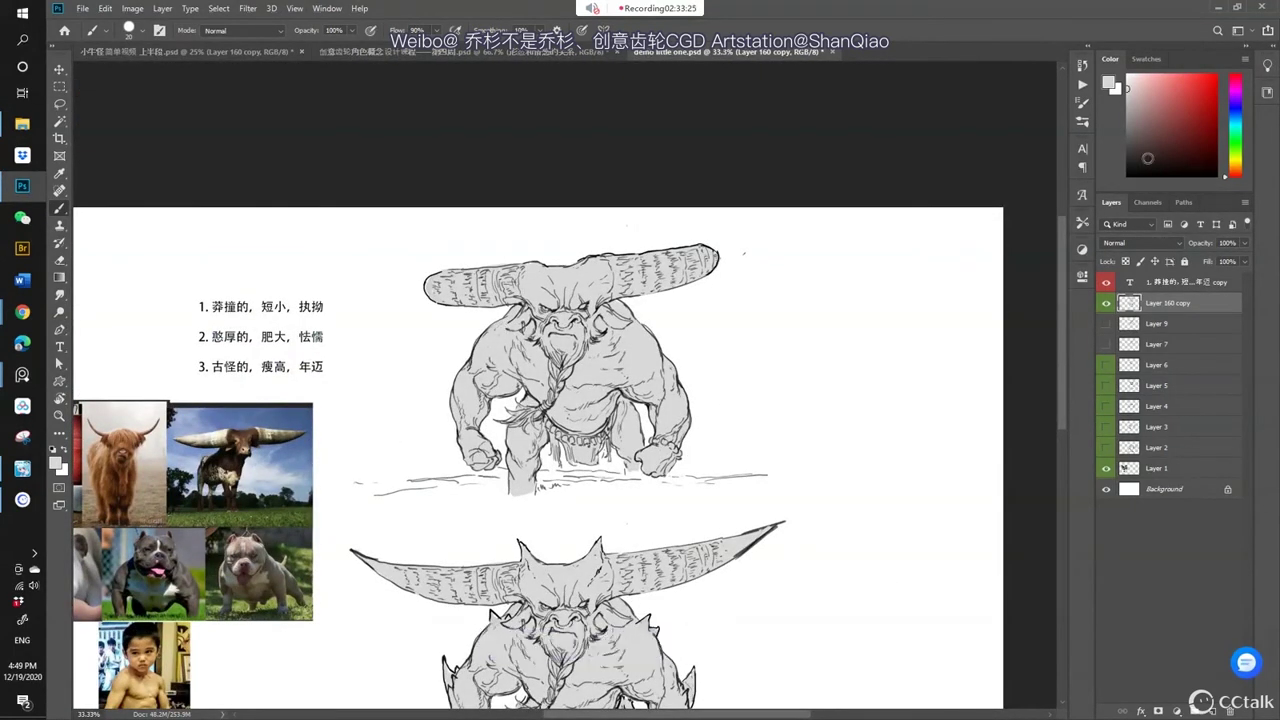
click(1128, 176)
drag(627, 317, 626, 329)
scroll(935, 330, down, 2)
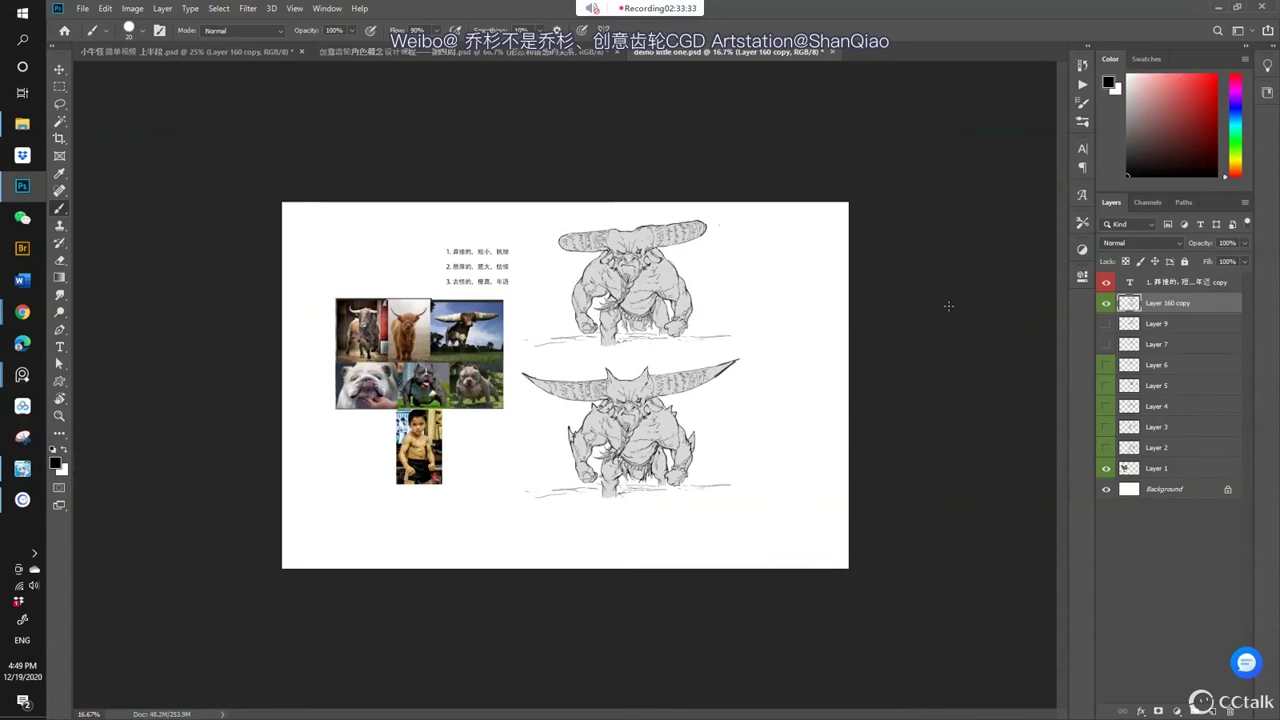
scroll(948, 306, up, 2)
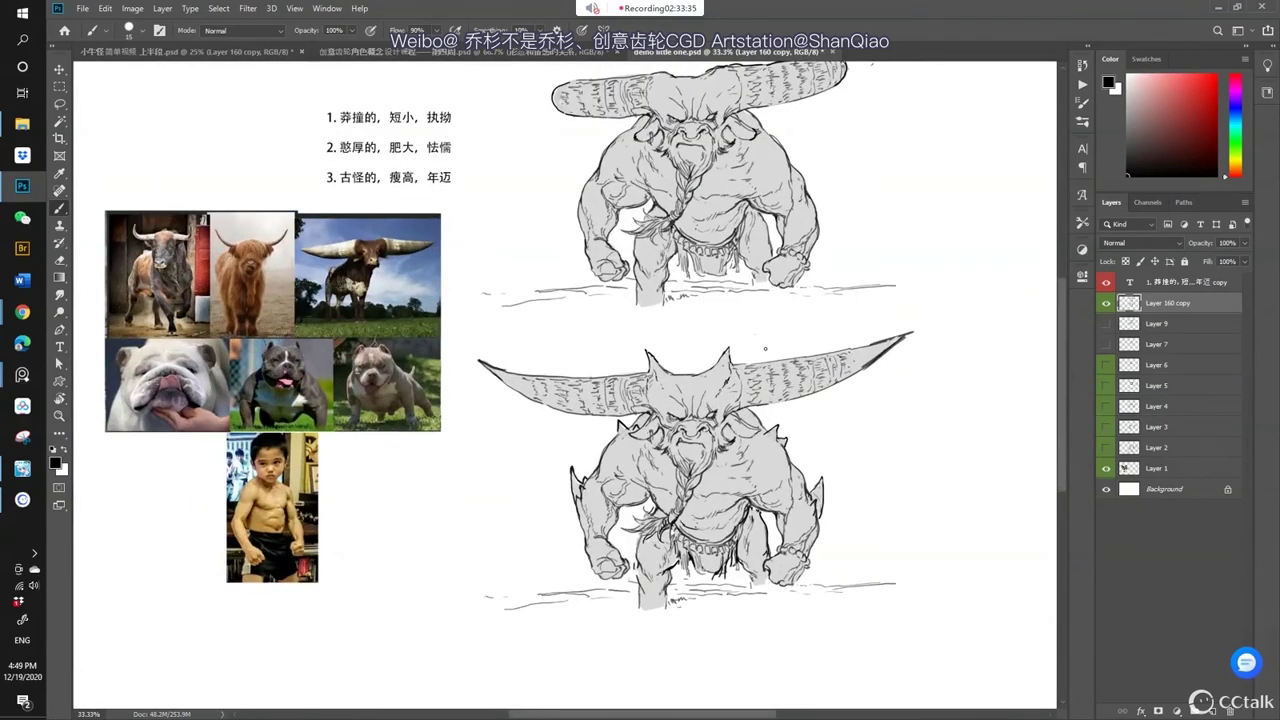
- Paint over the upper bull's angry eyes and brows in body grey and redraw the eyes as small, round dark shapes
mouse_move(786, 334)
mouse_down()
mouse_move(730, 380)
mouse_move(642, 403)
mouse_up()
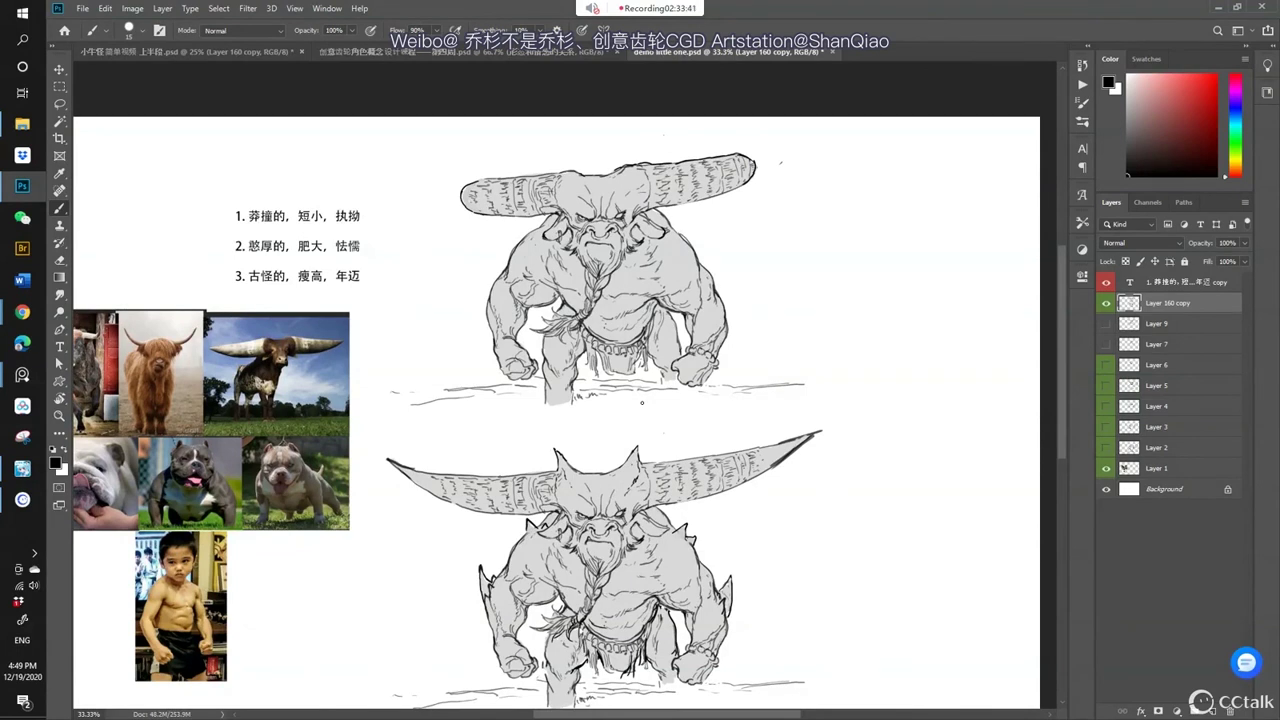
drag(724, 331, 668, 445)
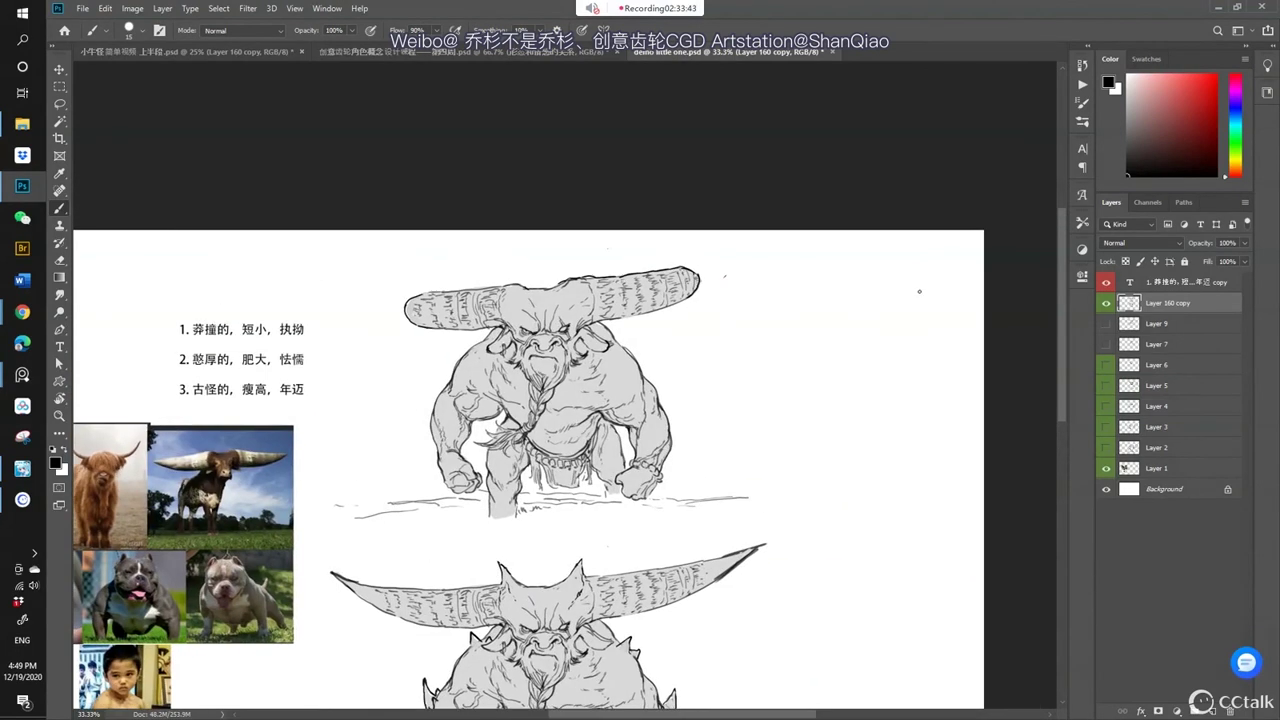
key(x)
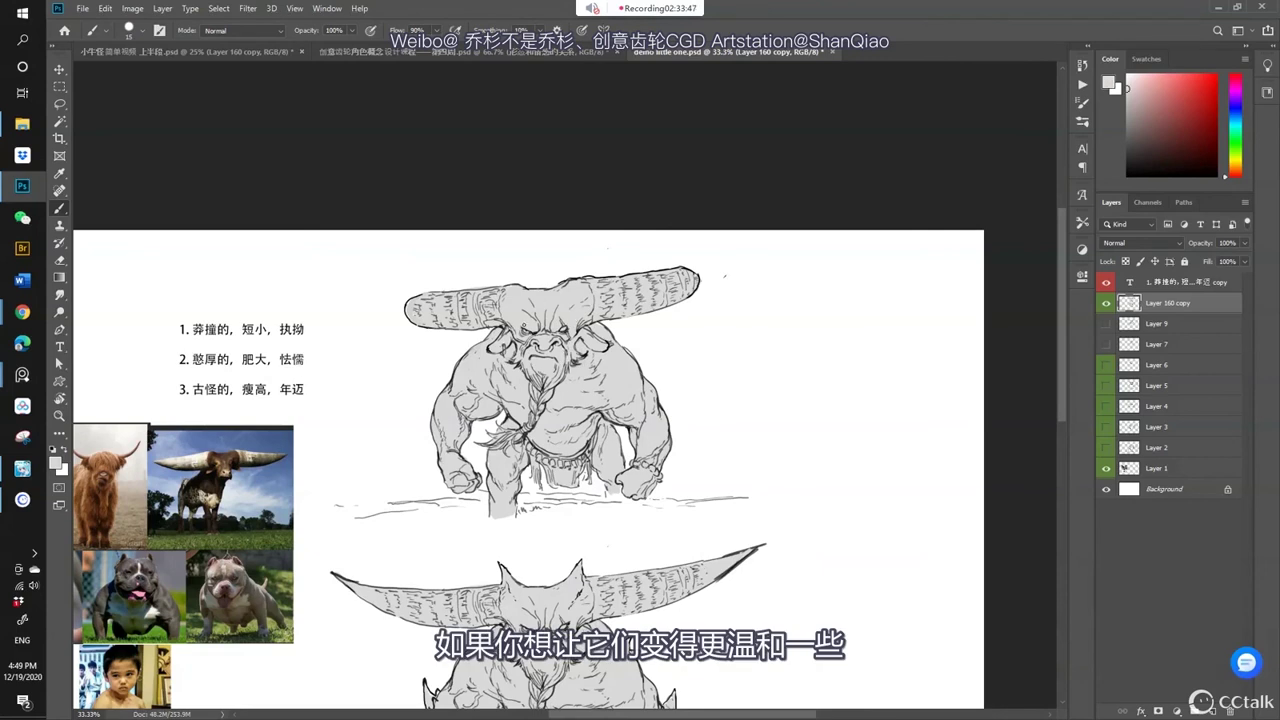
key(x)
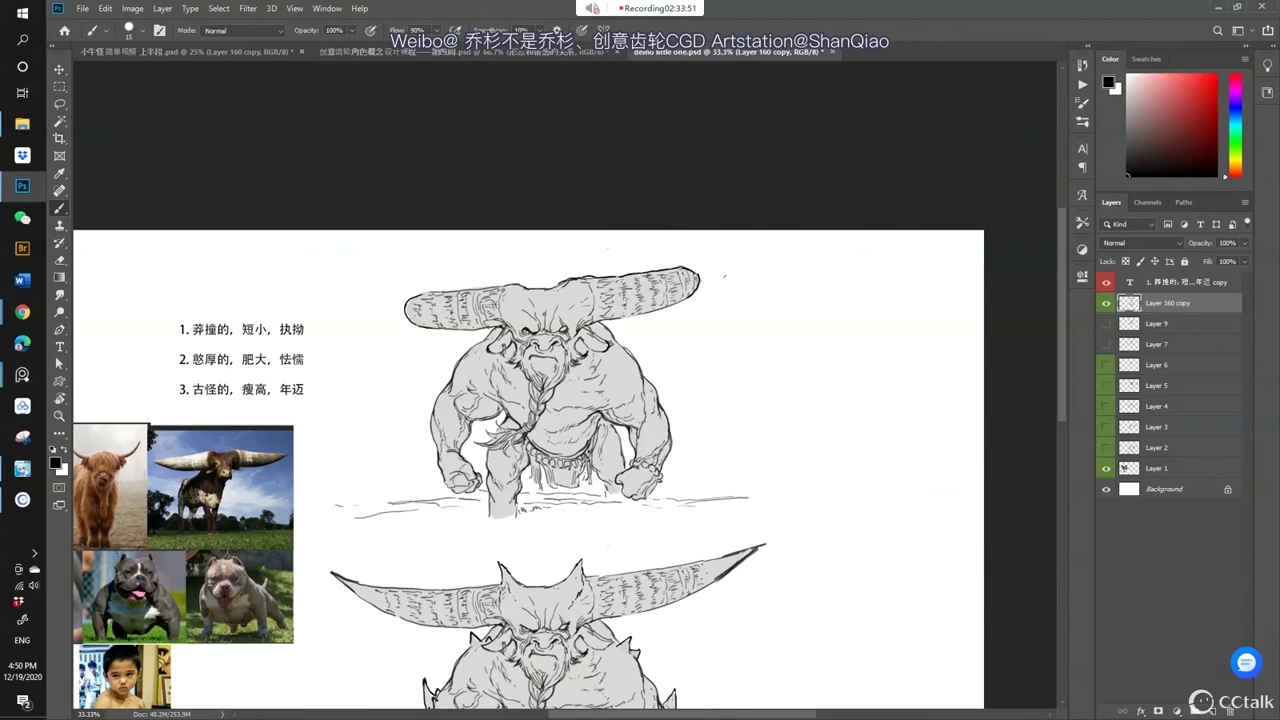
key(x)
drag(537, 313, 537, 327)
key(x)
key(x)
mouse_move(556, 327)
mouse_down()
mouse_move(535, 330)
mouse_move(586, 363)
mouse_move(580, 326)
mouse_up()
key(x)
key(ctrl+0)
key(ctrl+plus)
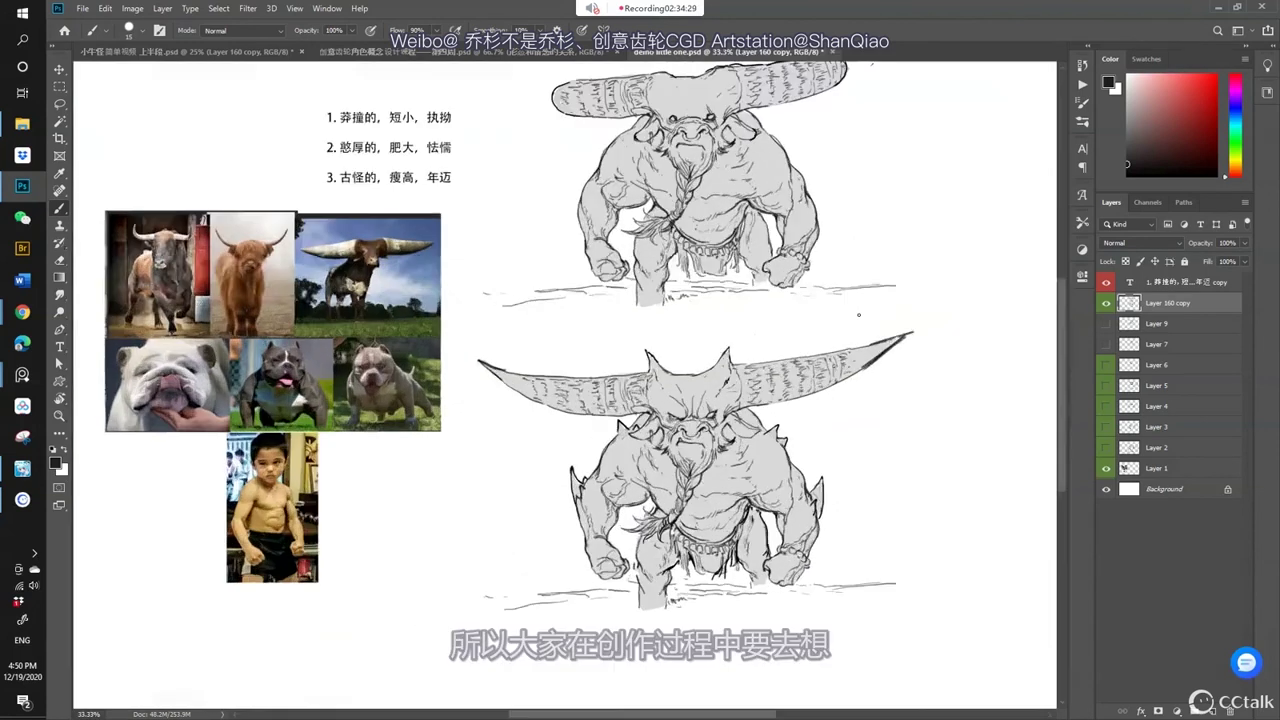
- Draw fine, curved wrinkle lines across the upper bull's forehead and around its eyes with a smaller dark brush
key(ctrl+minus)
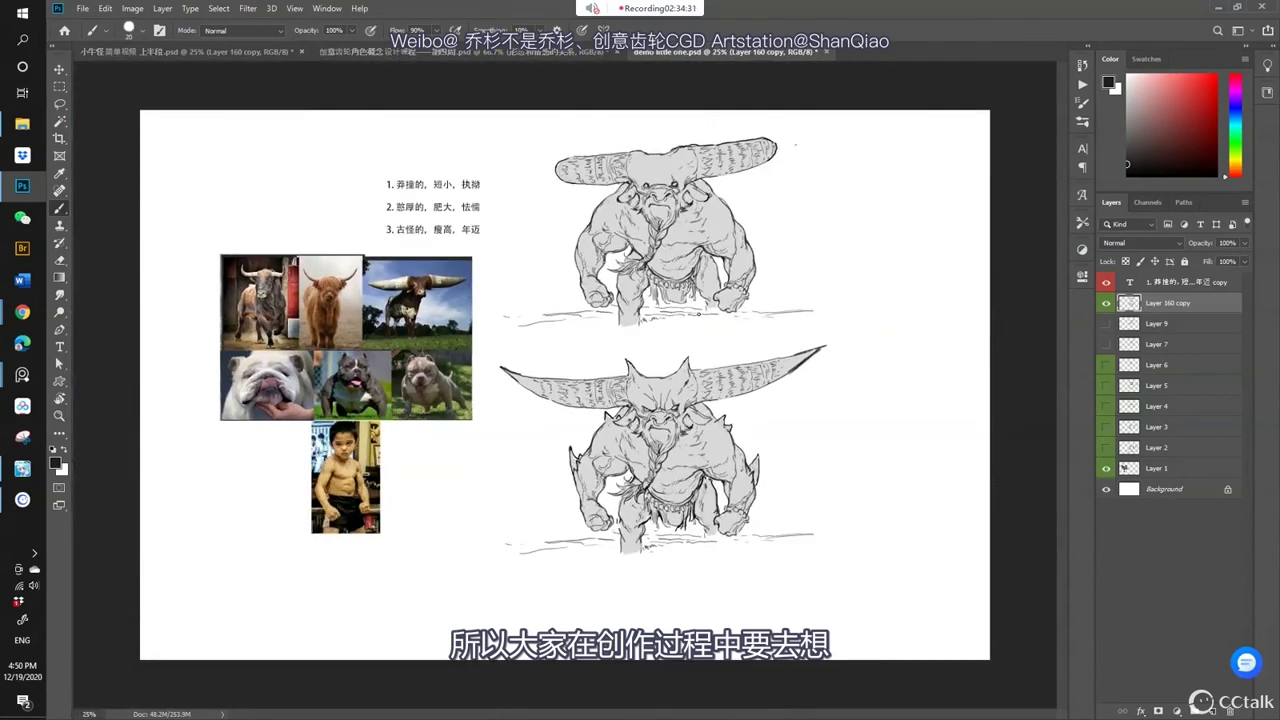
key(ctrl+plus)
scroll(586, 324, up, 5)
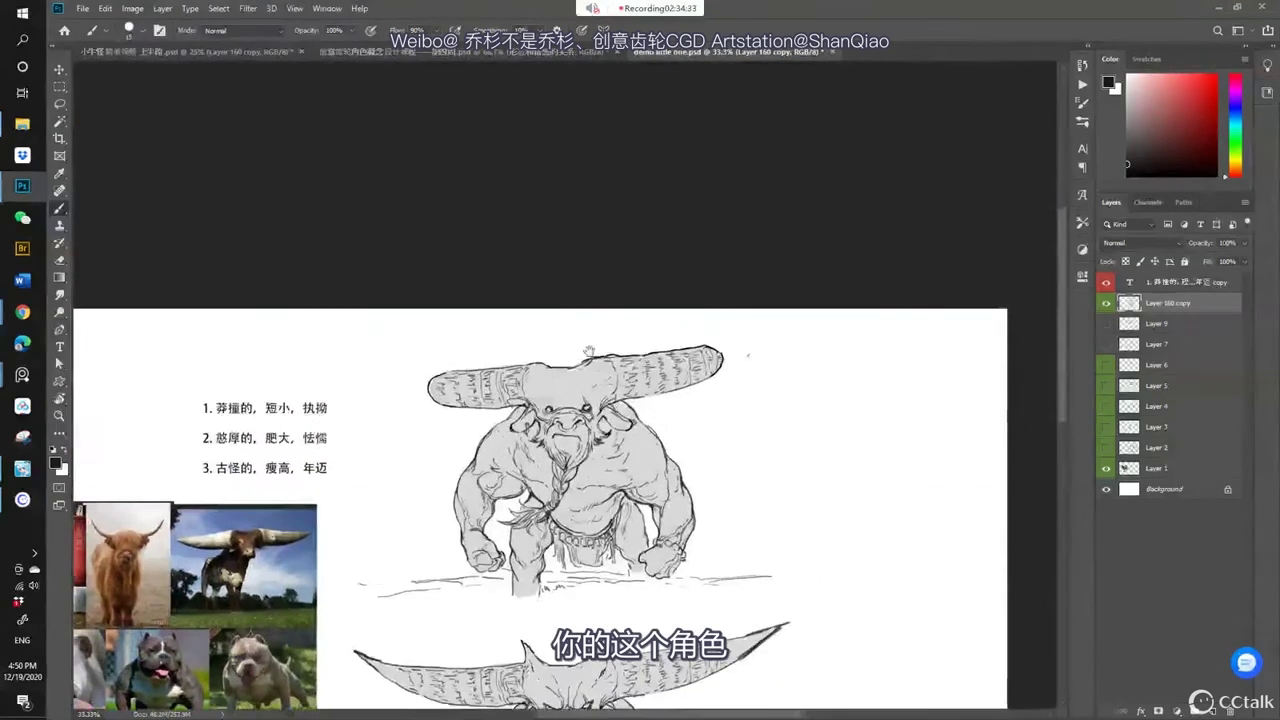
key(bracketleft)
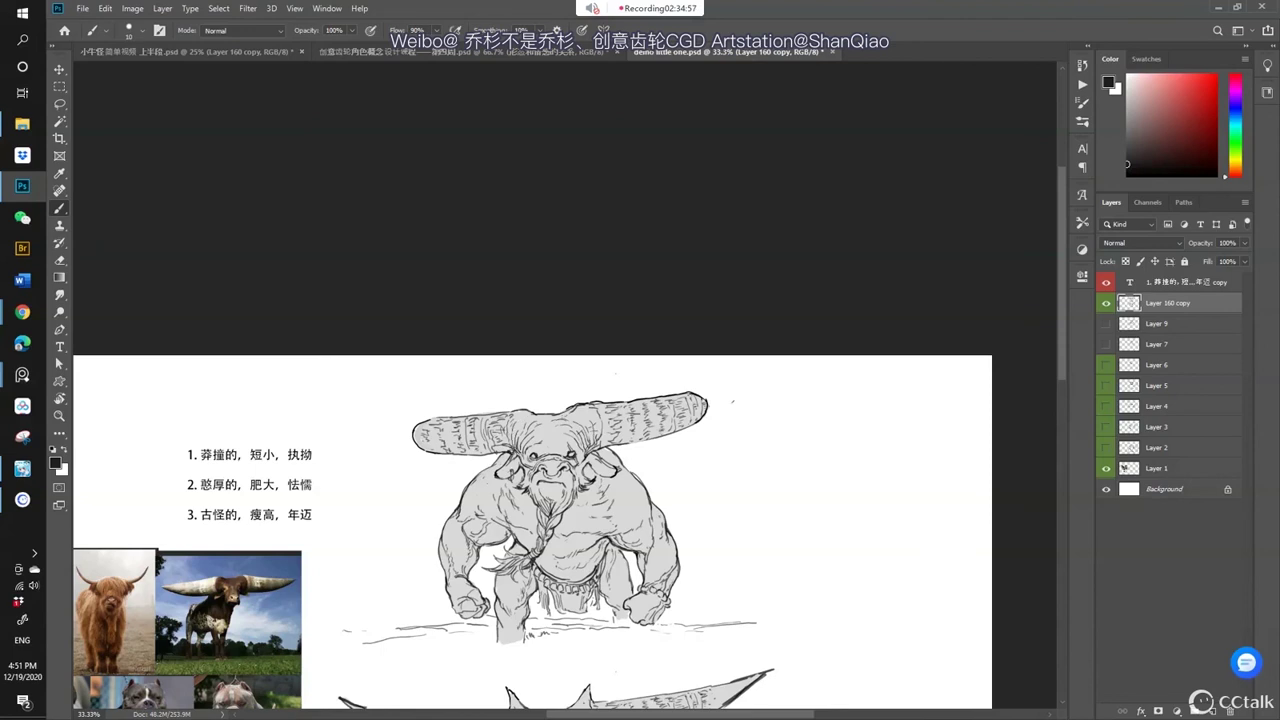
key(ctrl+minus)
key(ctrl+minus)
key(ctrl+plus)
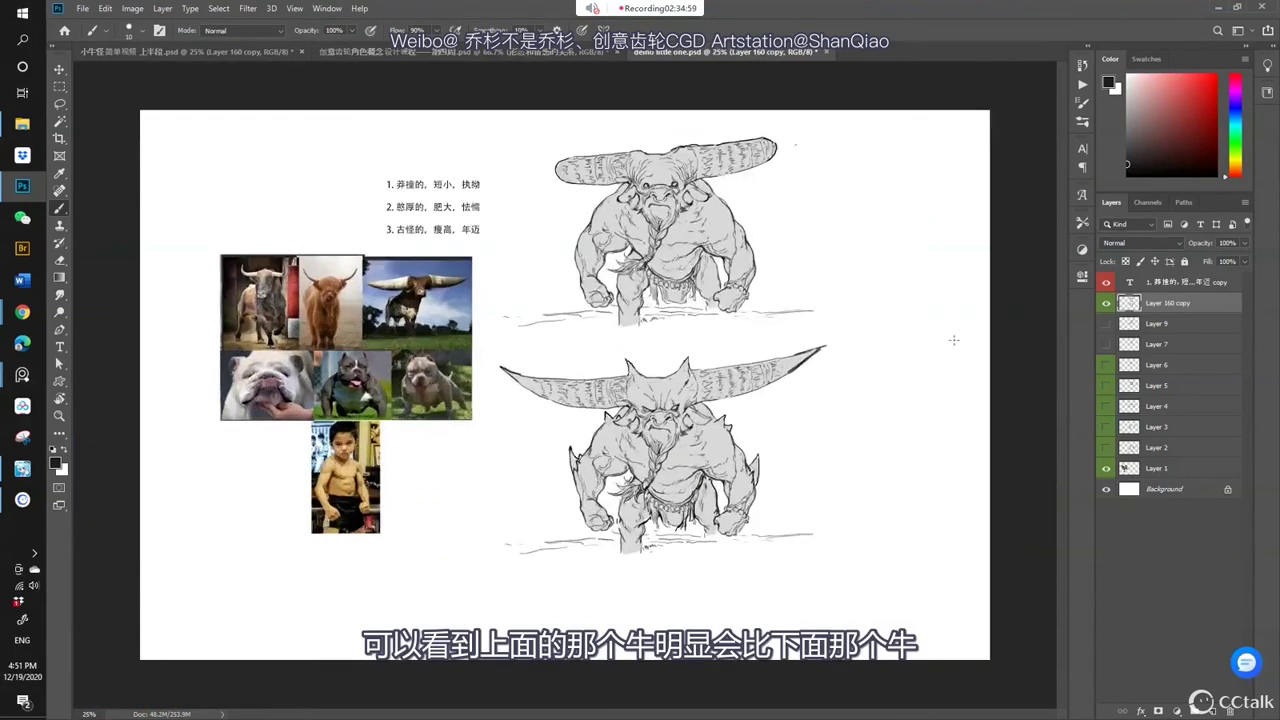
- Compare the softened and spiked bulls with the original sketch by toggling the visibility of Layer 160 copy and Layer 9
key(bracketright)
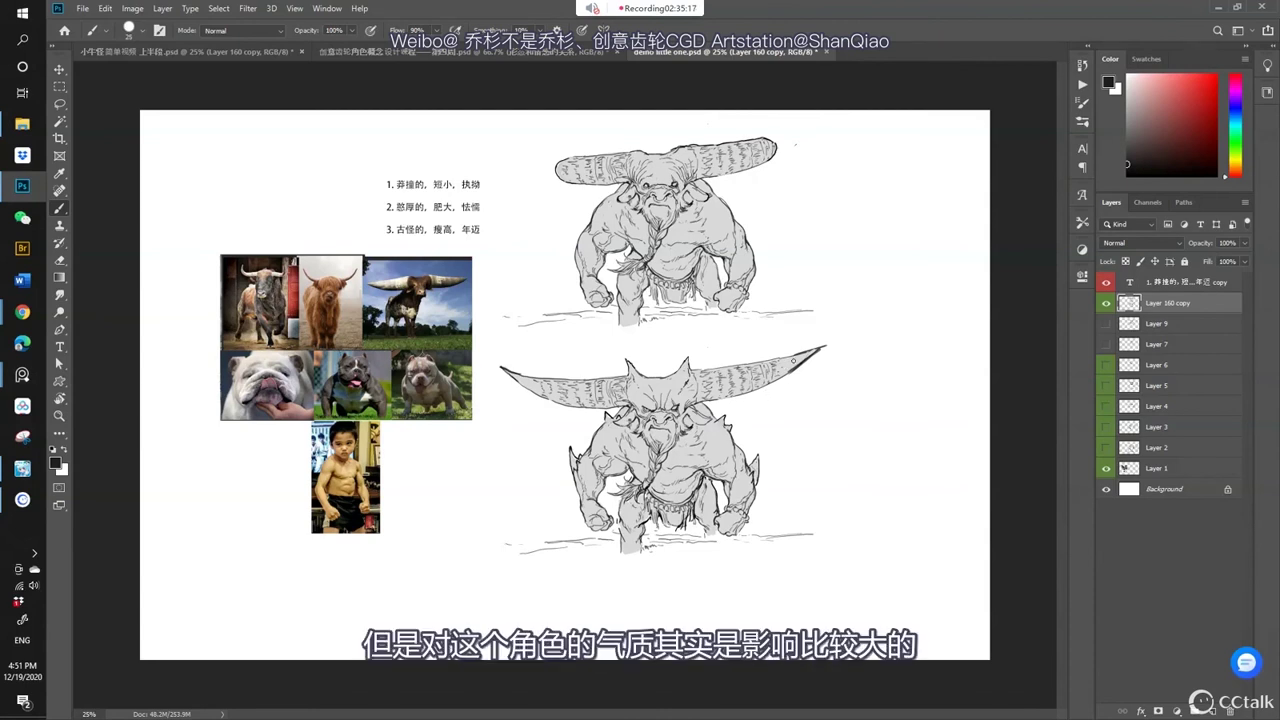
click(1106, 303)
click(1106, 324)
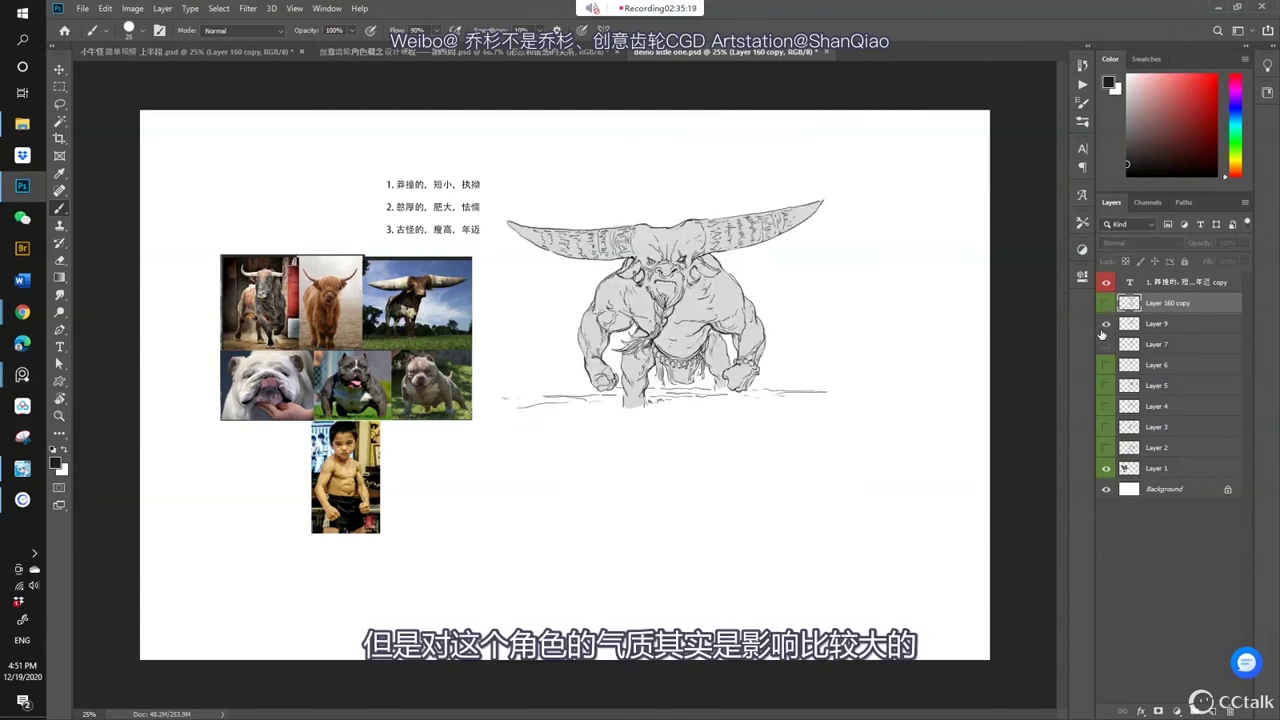
click(1106, 325)
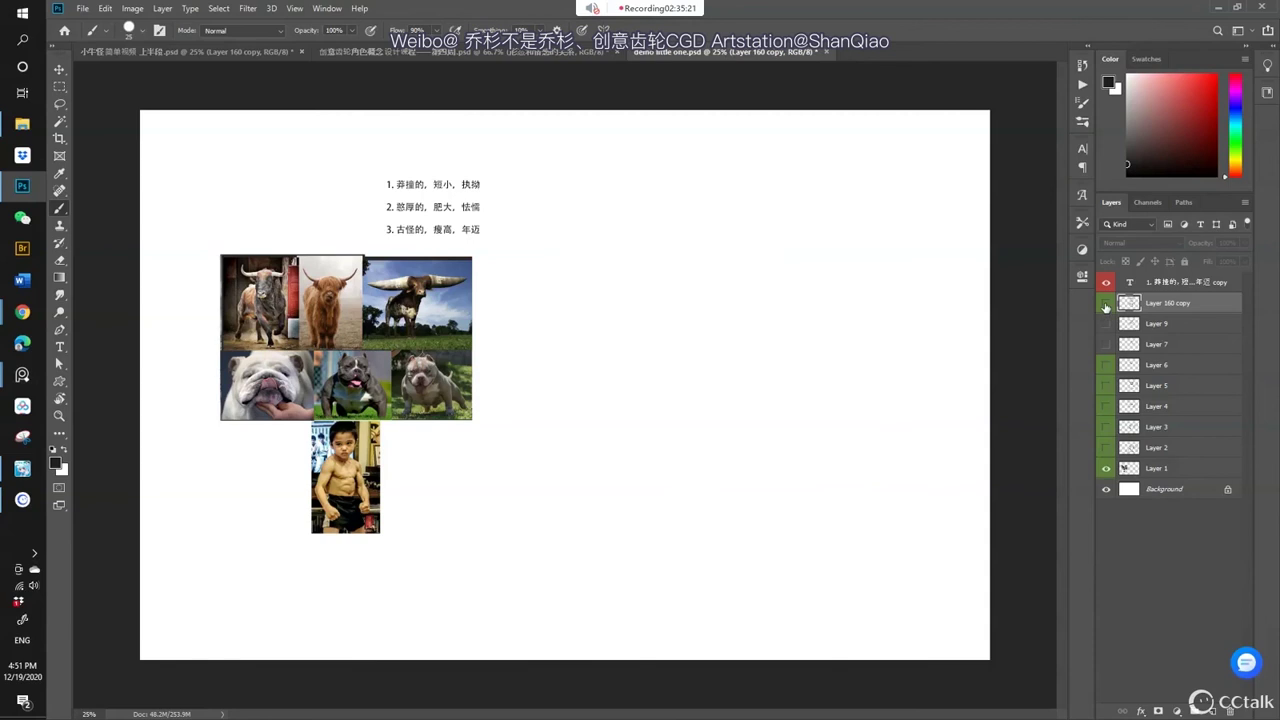
click(1106, 304)
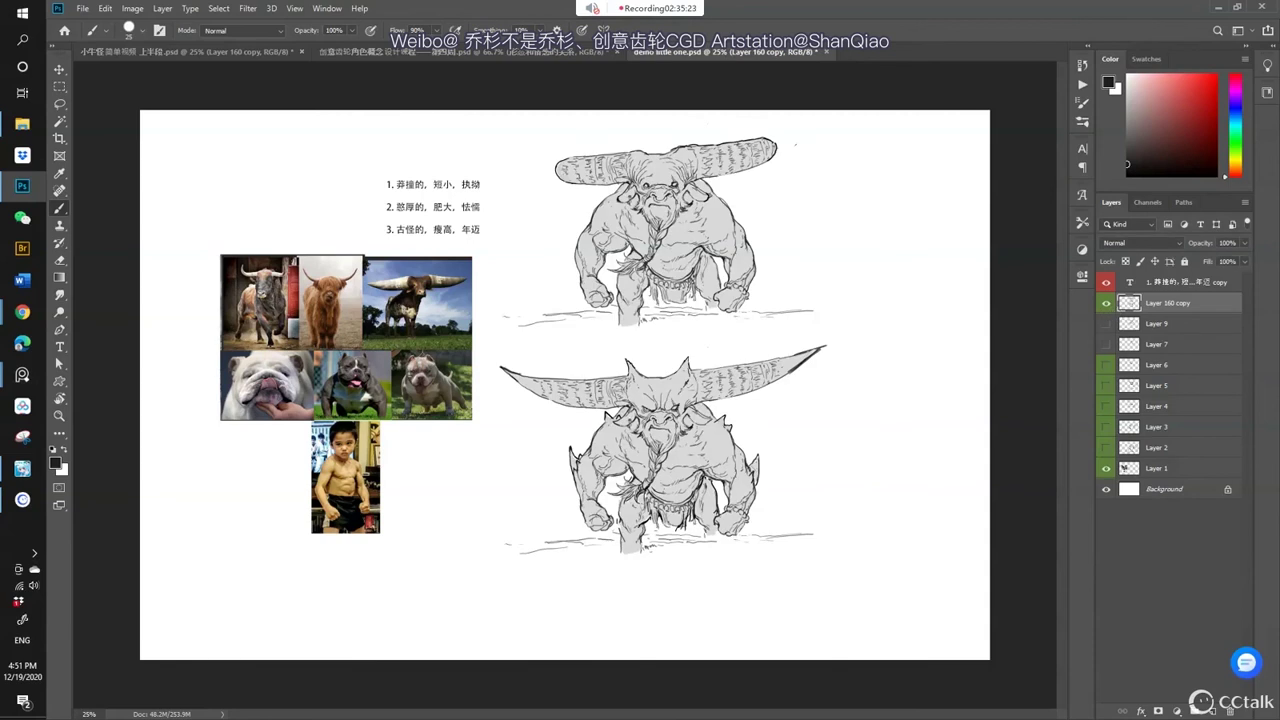
alt+click(628, 504)
key(d)
click(1106, 303)
click(1106, 324)
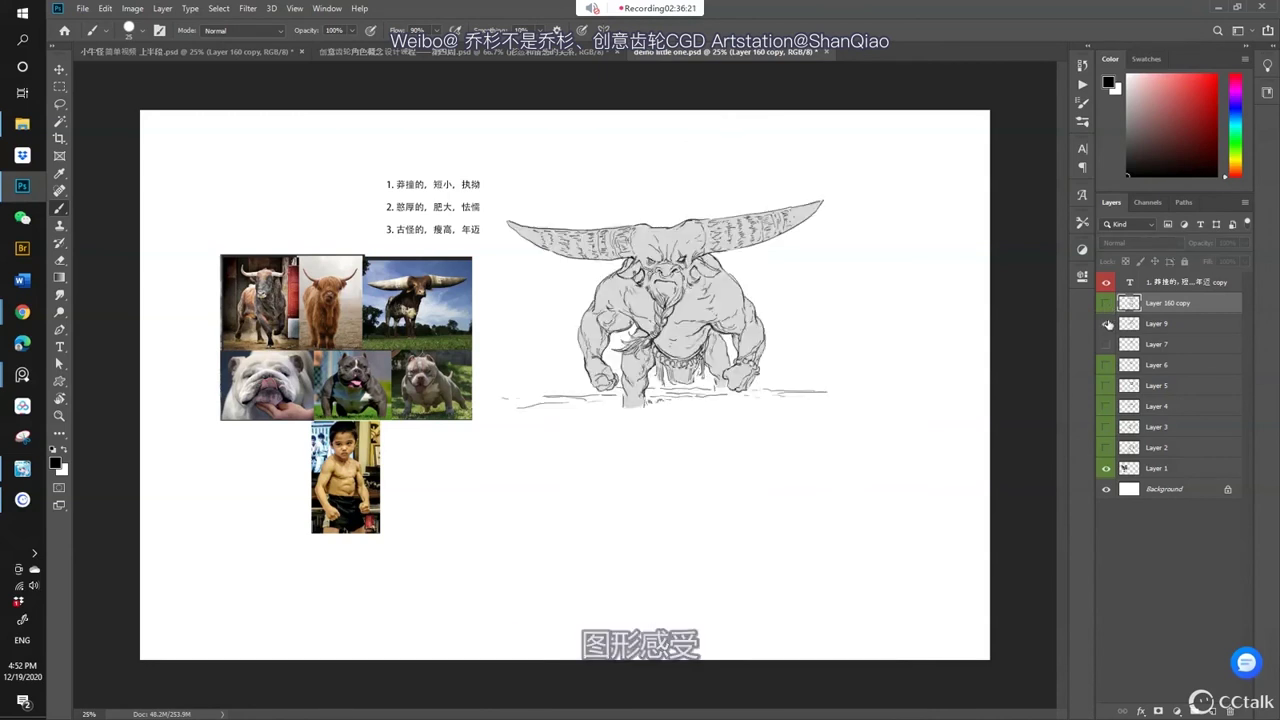
click(1106, 324)
click(1106, 303)
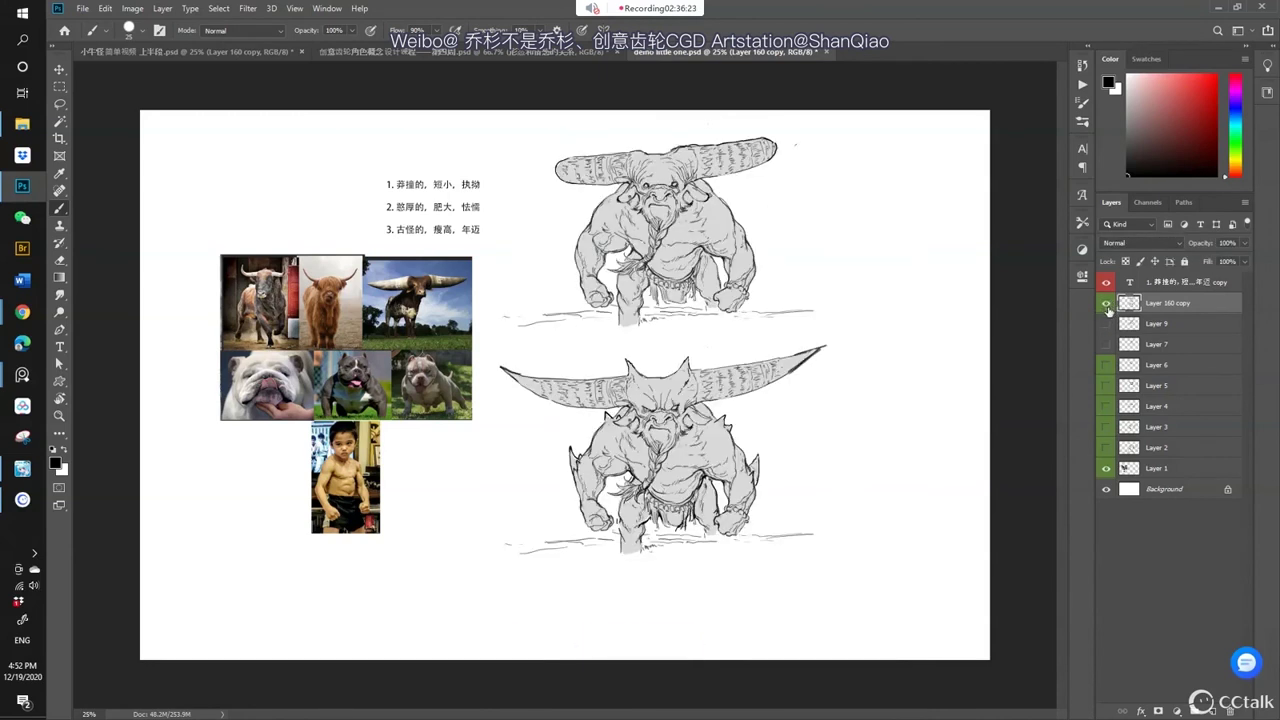
- Check the bull in the other open sketch document, and return to the two-bull comparison
key(ctrl+Tab)
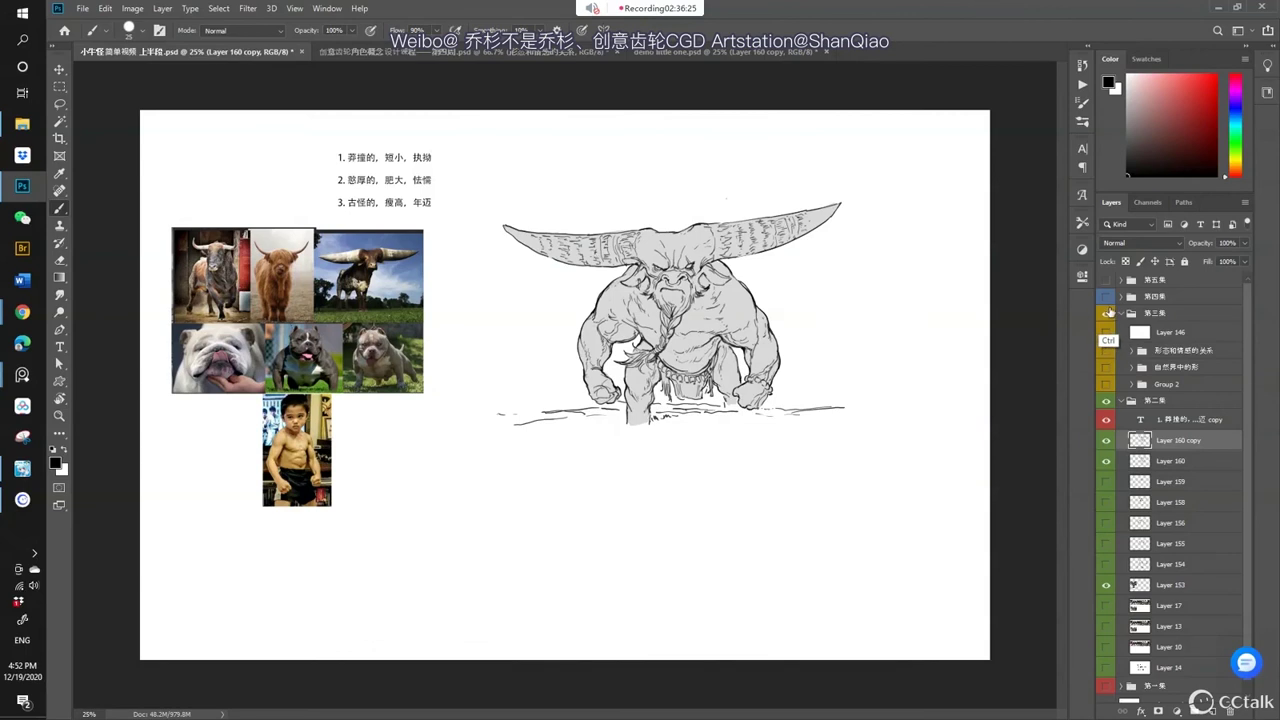
key(ctrl+Tab)
key(ctrl+Tab)
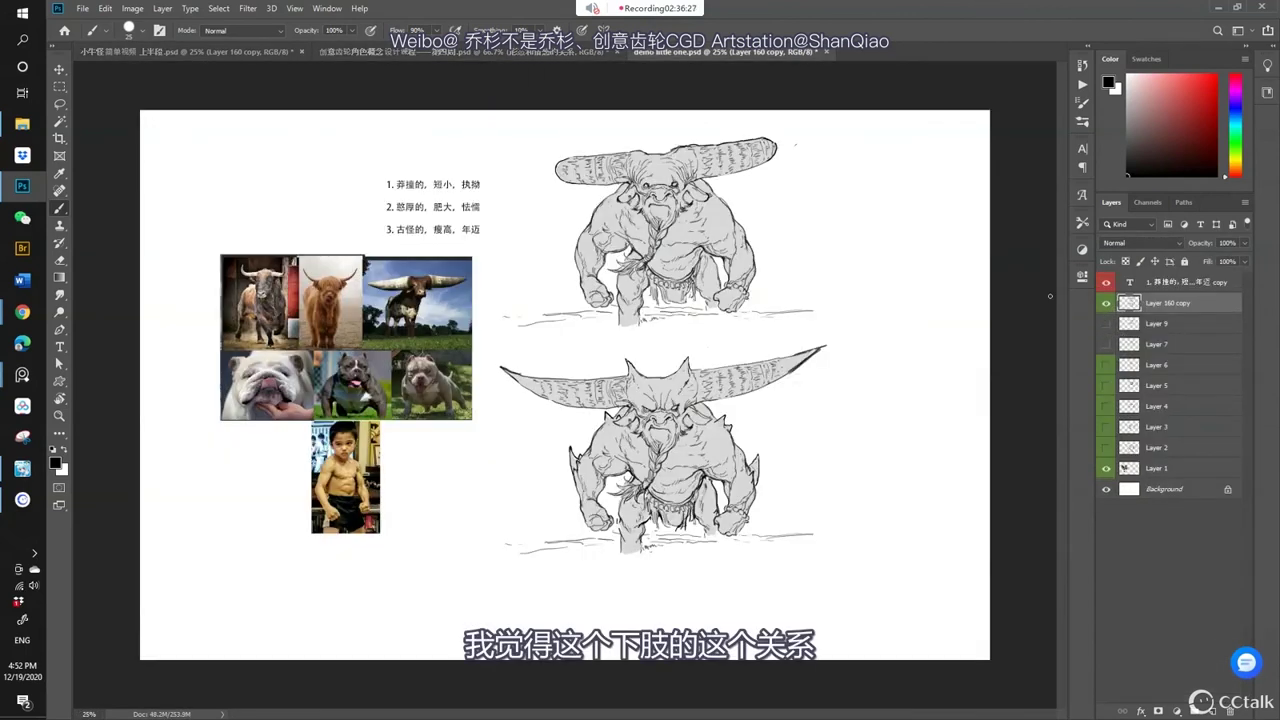
- Try copying the lower bull's legs and loincloth into the single-bull sketch document and aligning them over that bull's lower body
key(l)
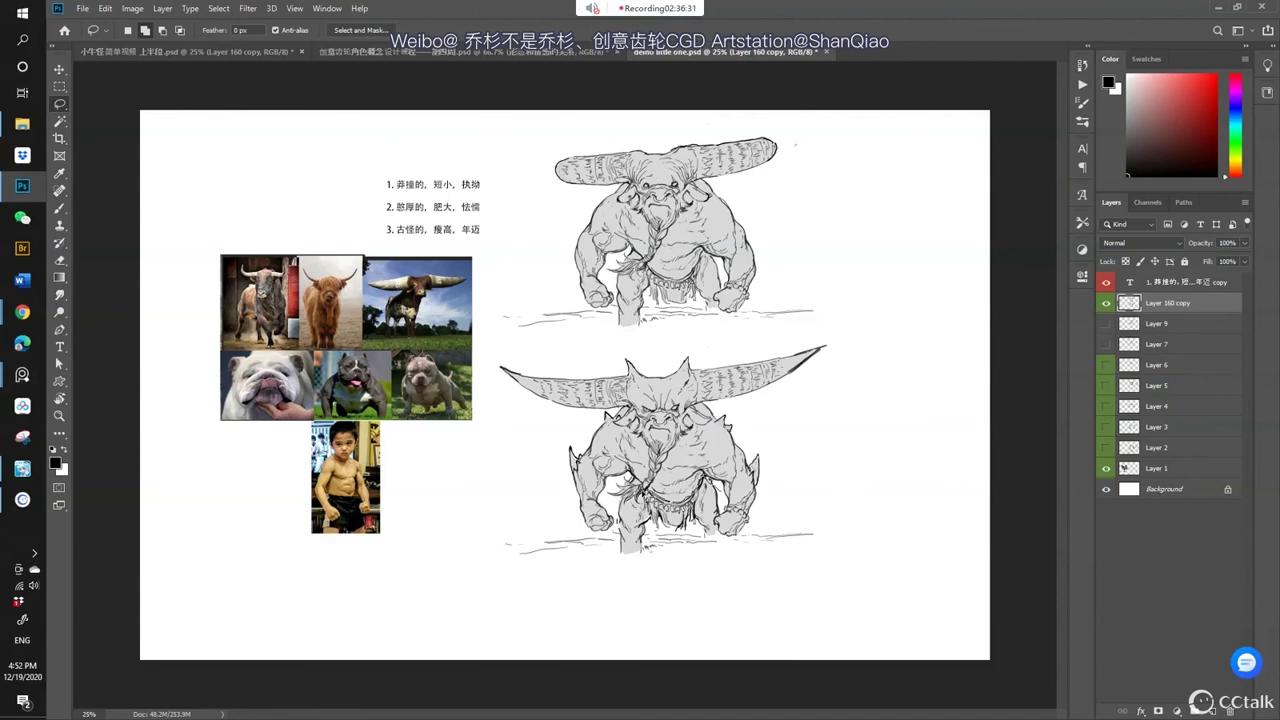
mouse_move(636, 508)
mouse_down()
mouse_move(624, 504)
mouse_move(630, 480)
mouse_move(612, 508)
mouse_move(626, 568)
mouse_move(712, 562)
mouse_move(728, 548)
mouse_move(720, 495)
mouse_up()
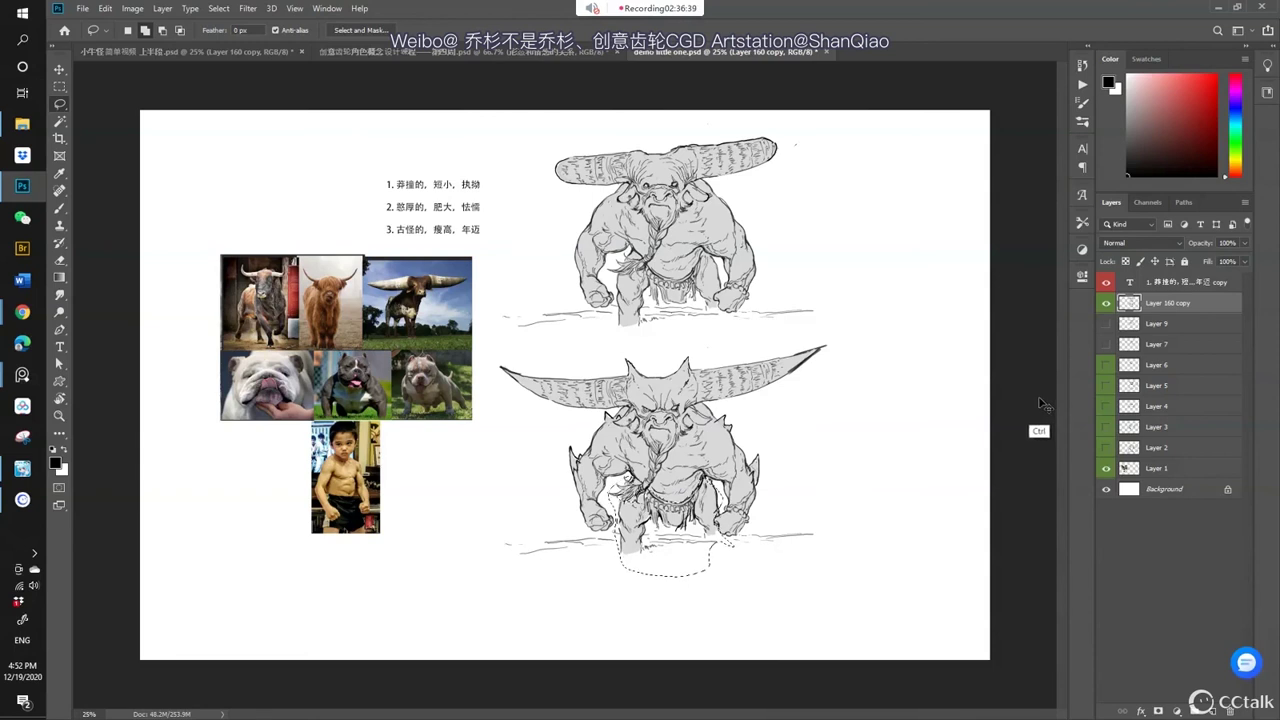
key(ctrl+Tab)
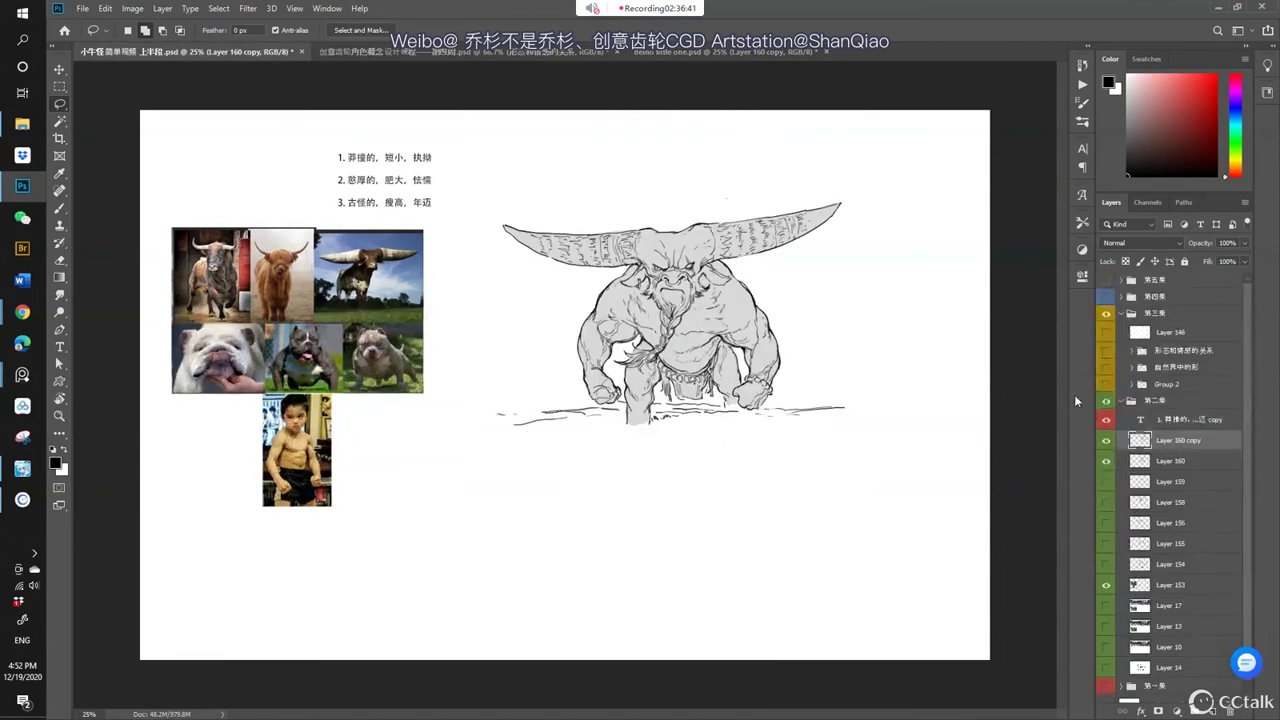
key(ctrl+v)
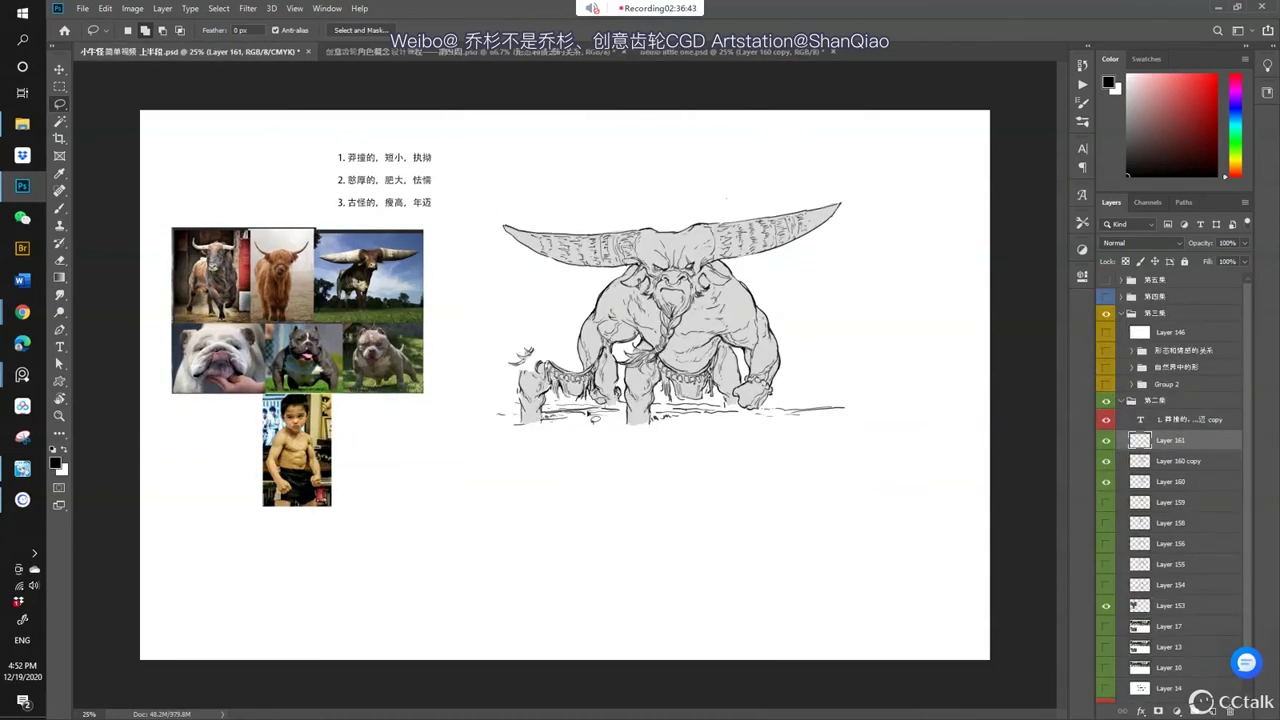
drag(606, 414, 705, 413)
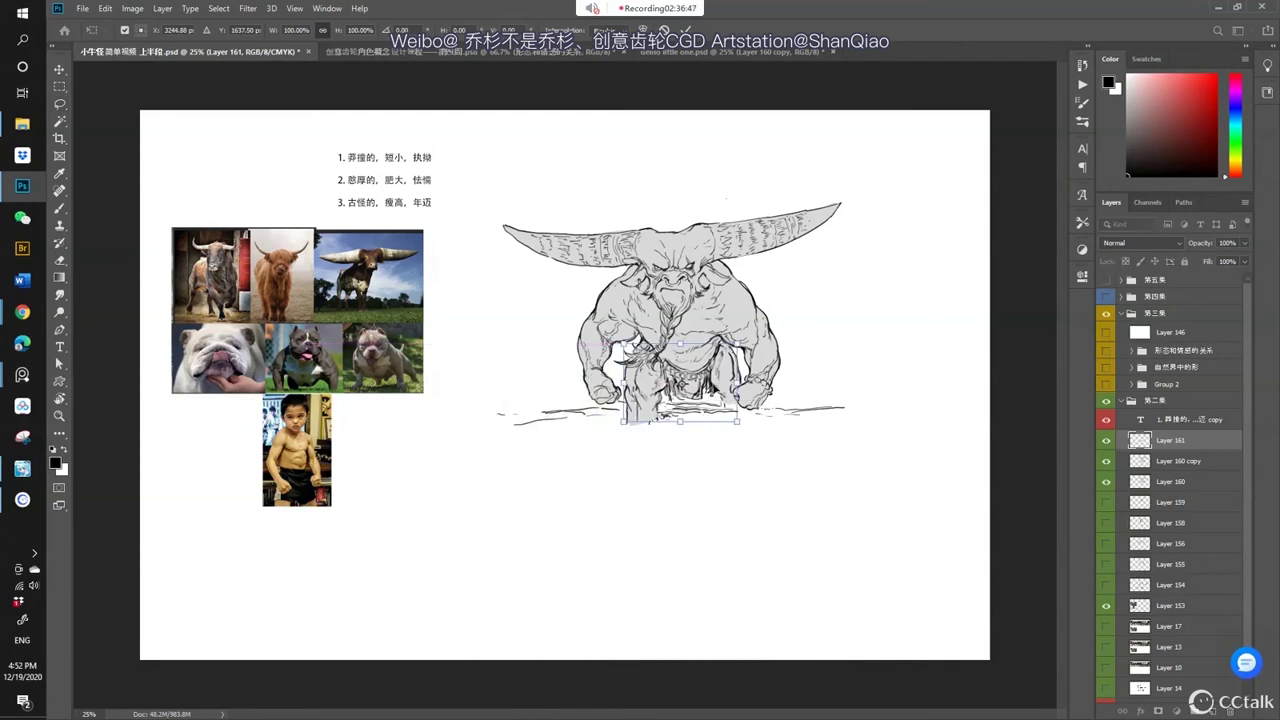
key(l)
key(ctrl+e)
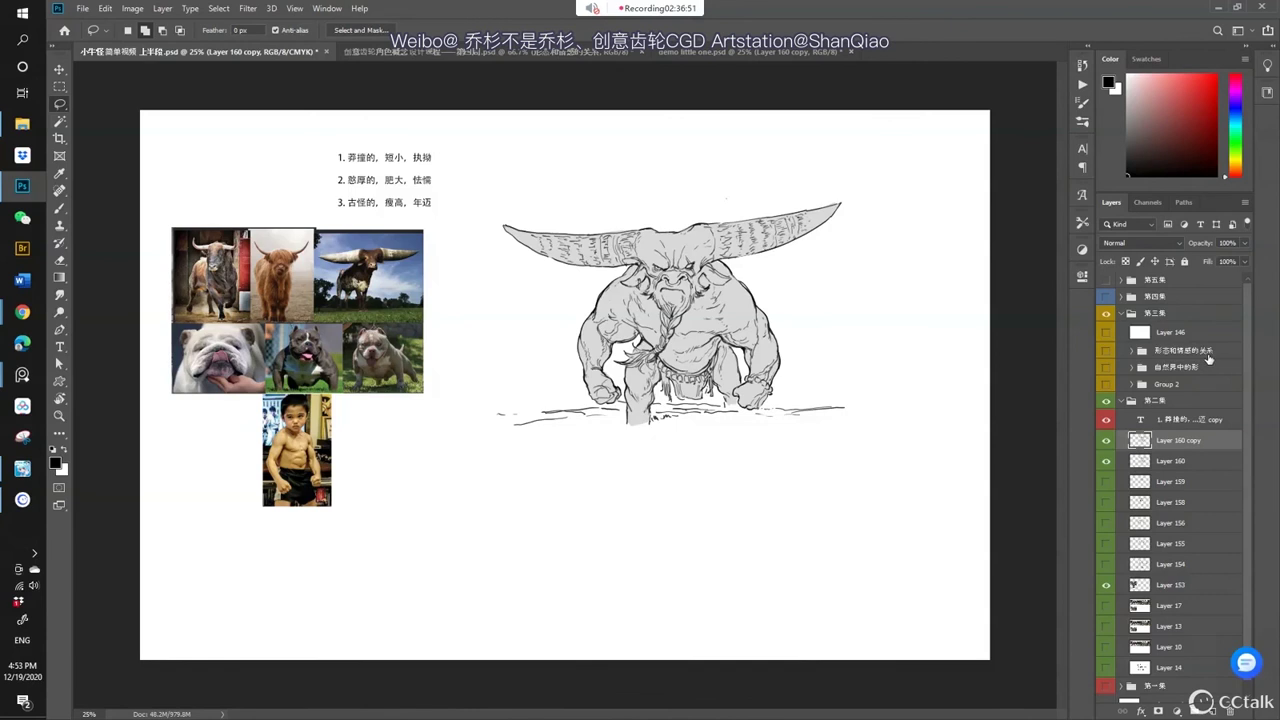
- Clear the leg selection in the two-bull document, check the character lecture document, and return to the single-bull sketch
click(716, 54)
key(ctrl+d)
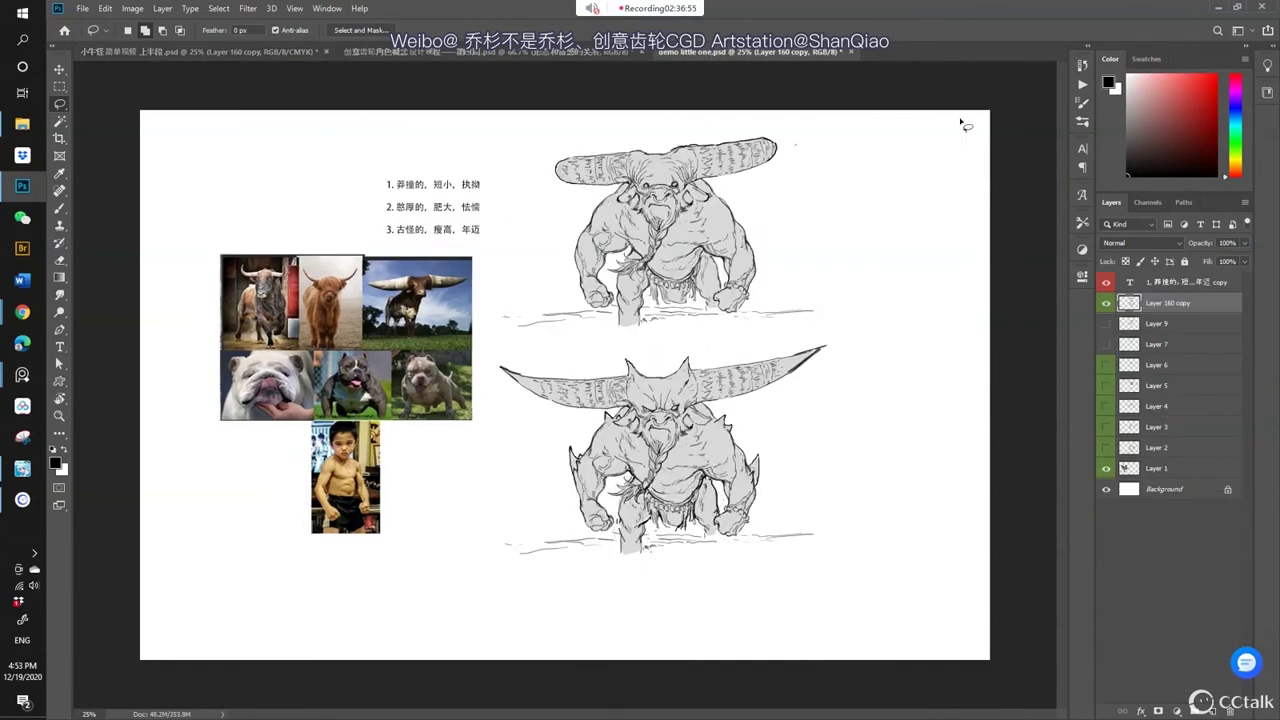
click(510, 54)
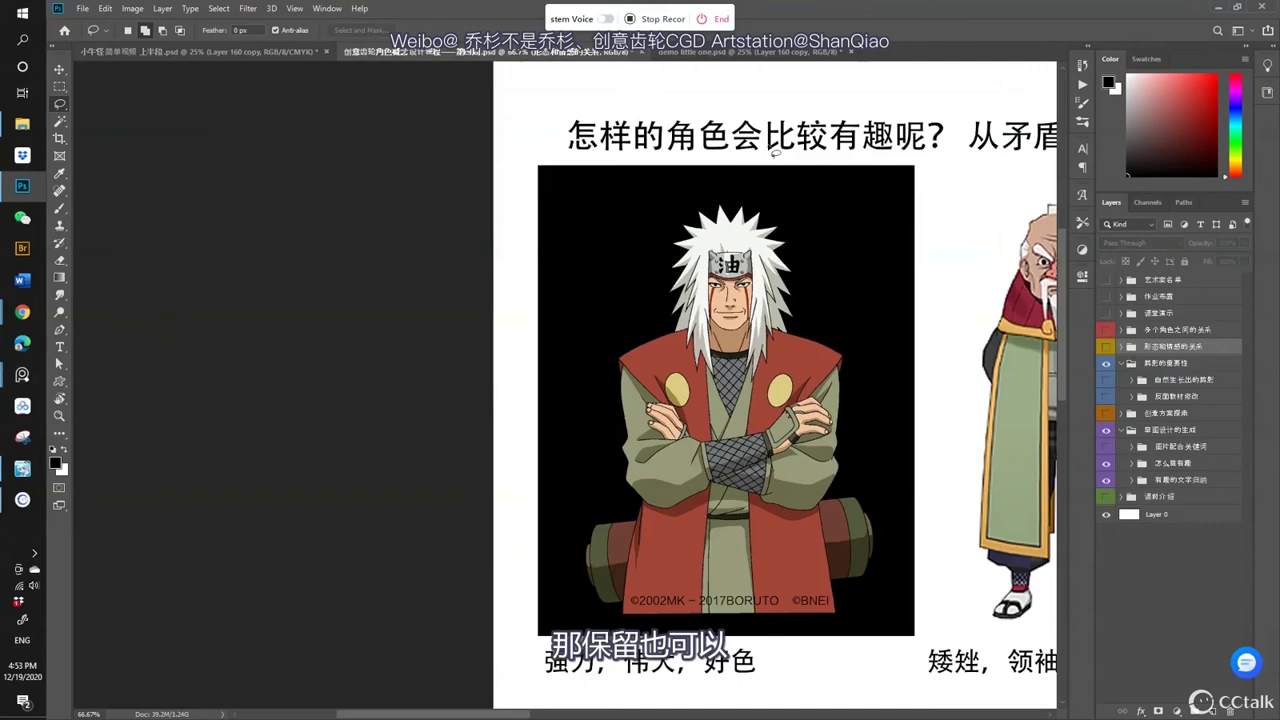
click(302, 52)
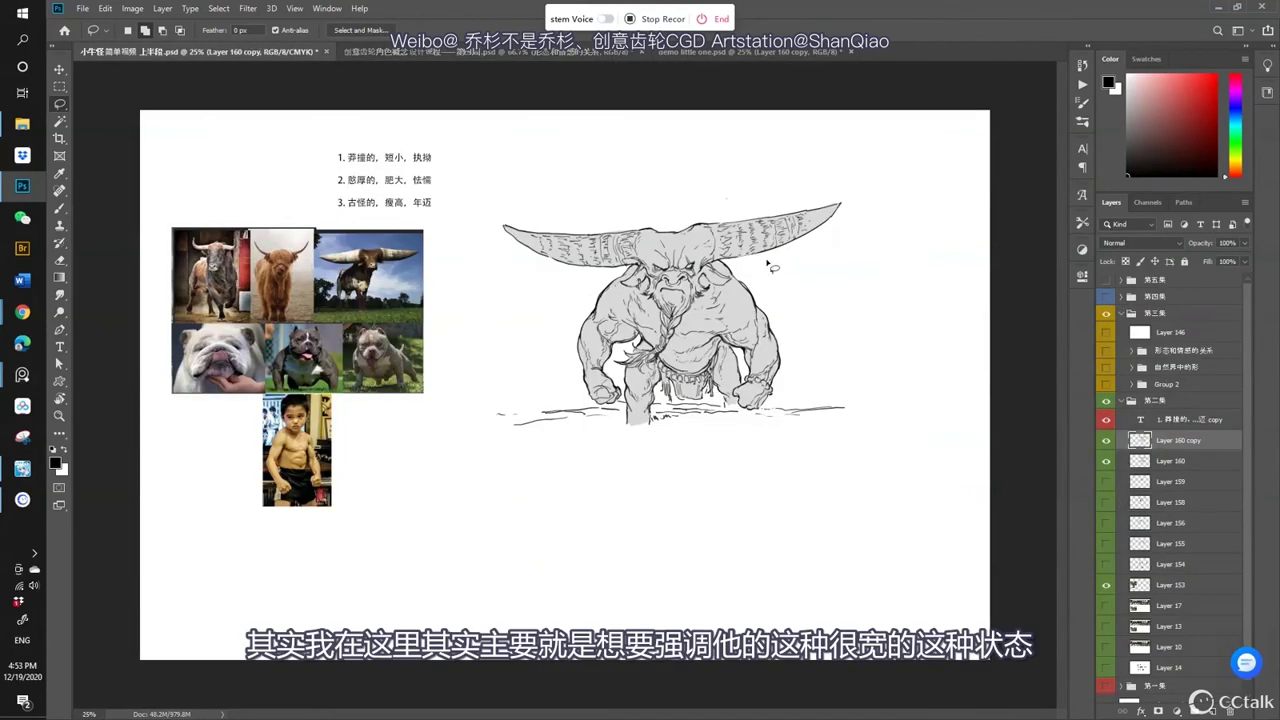
- Draw a diagonal row of short black brush marks from the bull's shoulder down across its chest on Layer 160 copy
key(b)
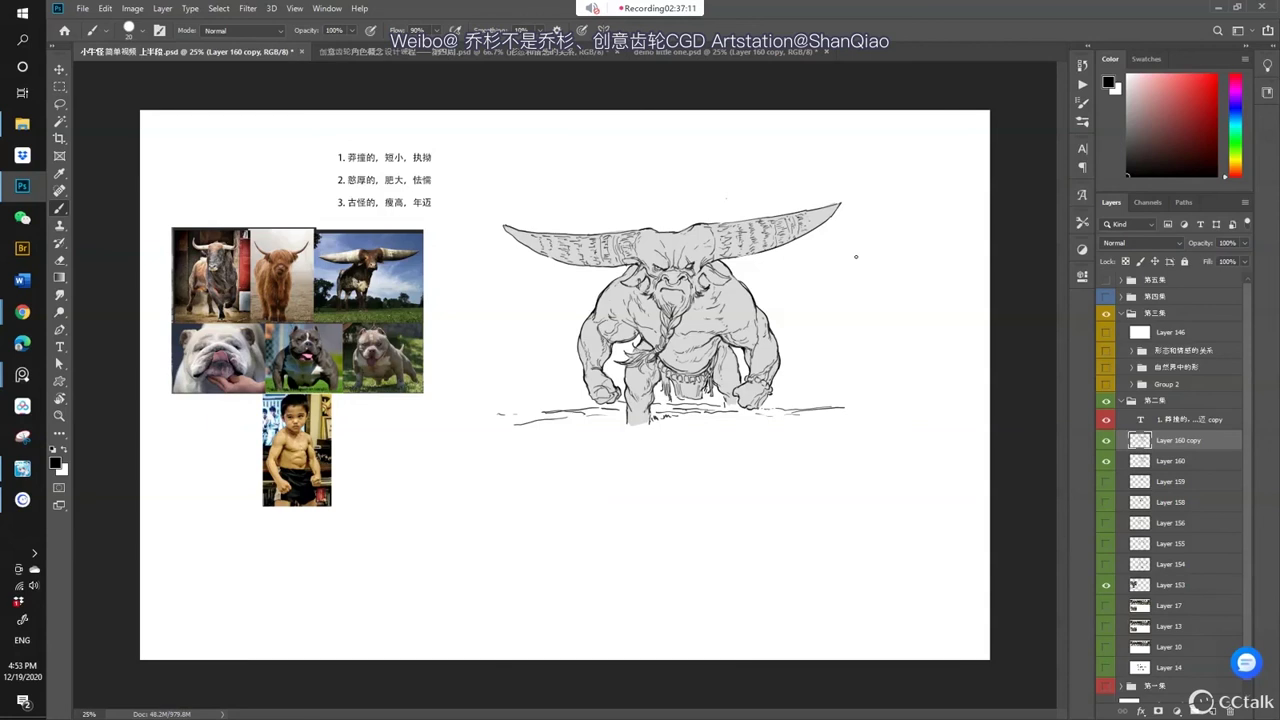
drag(607, 290, 624, 306)
mouse_move(620, 306)
mouse_down()
mouse_move(664, 338)
mouse_move(688, 337)
mouse_up()
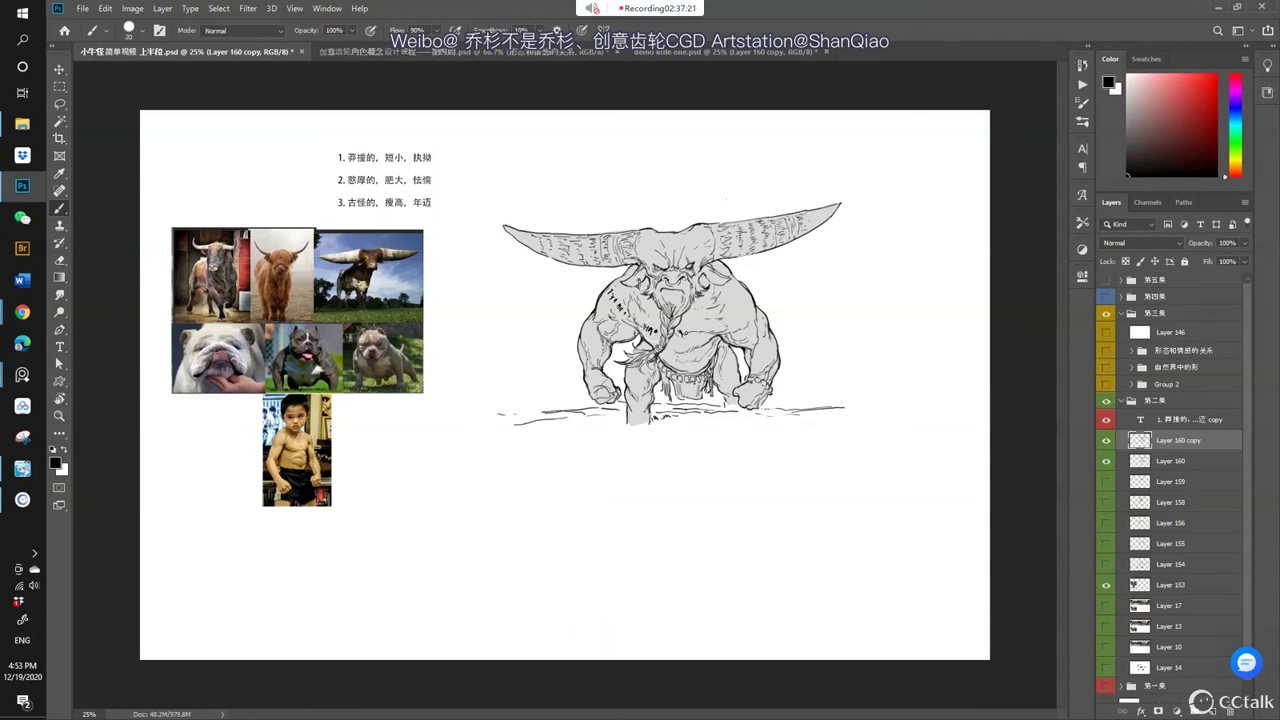